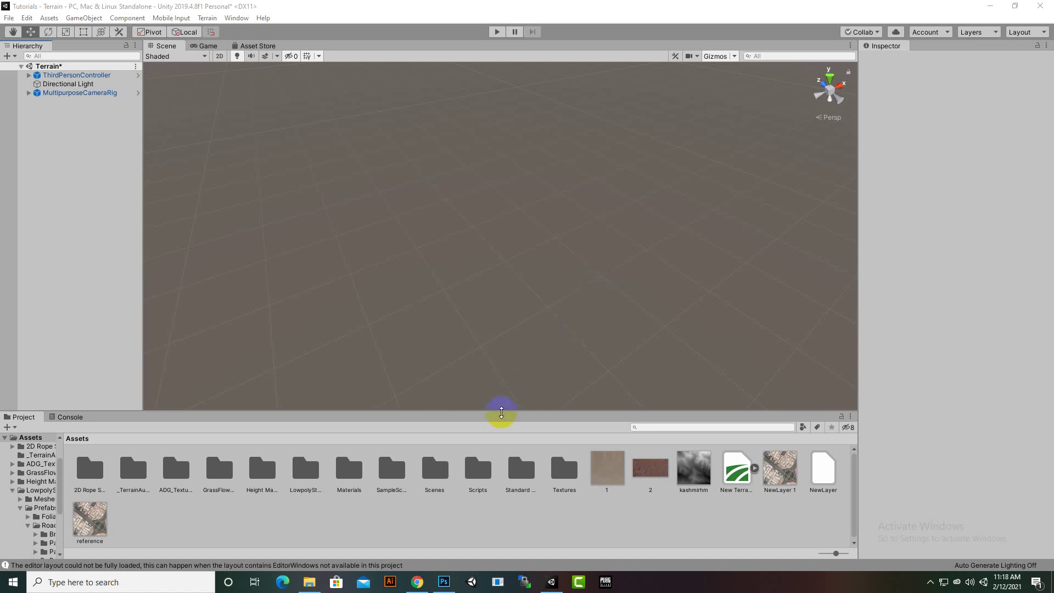
Step: Switch to Chrome and look over the X-Frame FPS Accelerator asset page, including its description and download link
click(417, 581)
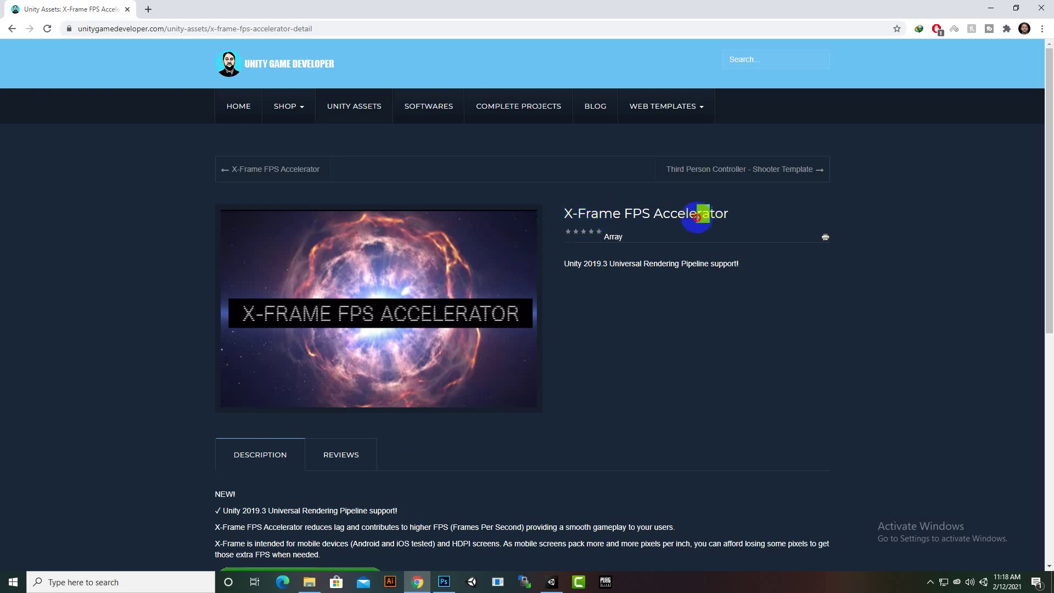
drag(710, 215, 653, 215)
click(41, 202)
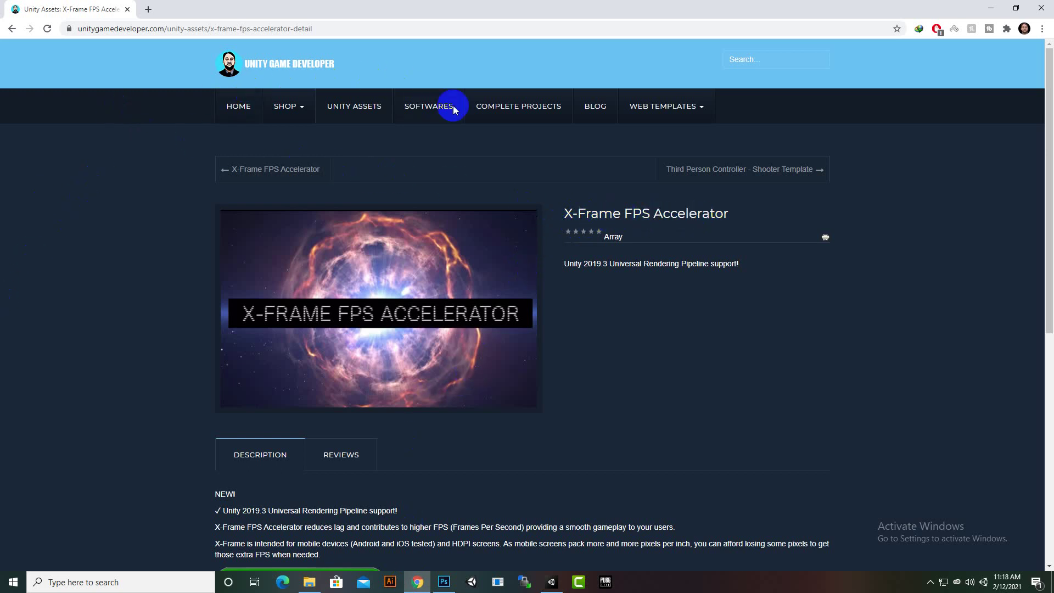
scroll(724, 471, down, 1)
scroll(723, 463, down, 2)
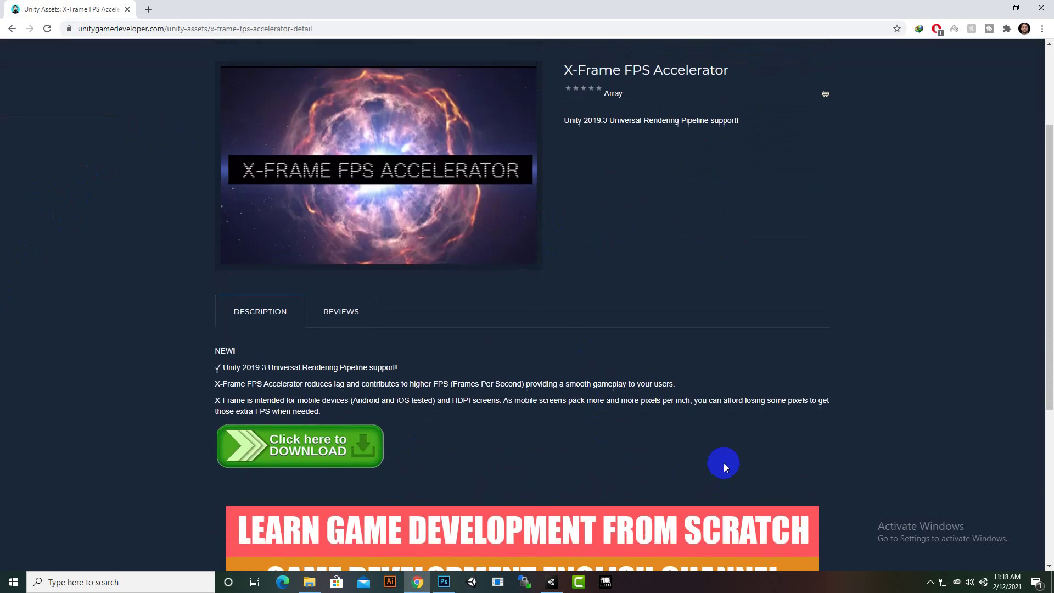
scroll(736, 438, up, 3)
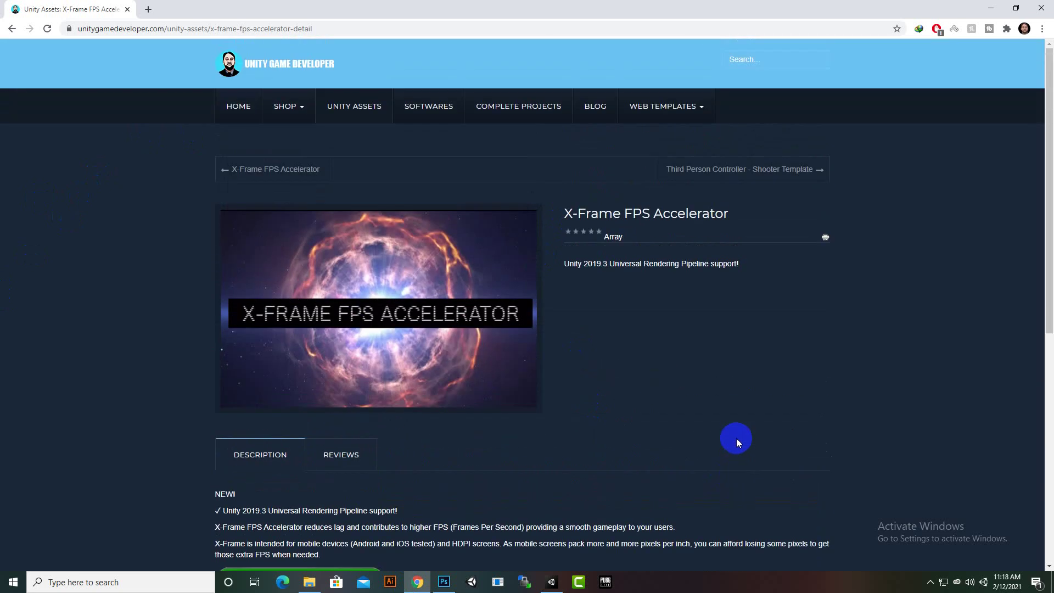
click(983, 9)
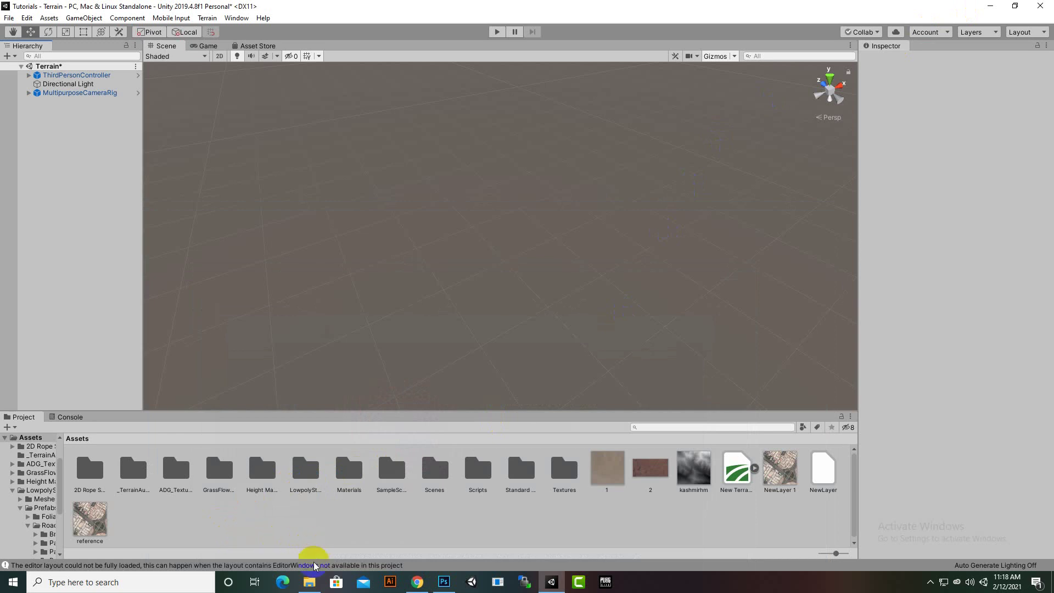
Step: Import all contents of XFrameFPSAccelerator.unitypackage from the D: drive's assets/unity folder into the Unity project
click(310, 581)
click(482, 255)
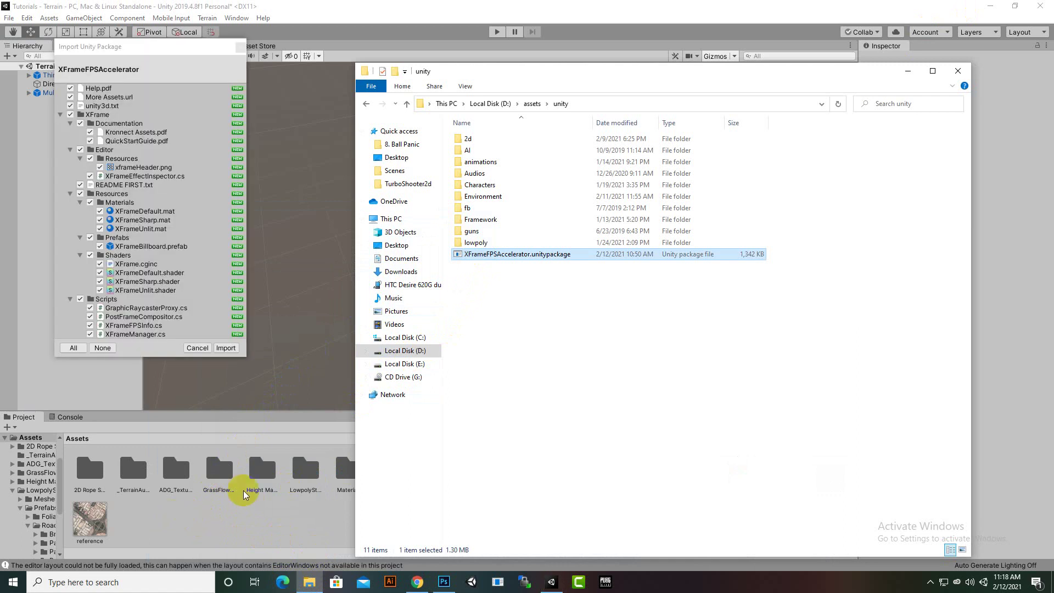
click(226, 347)
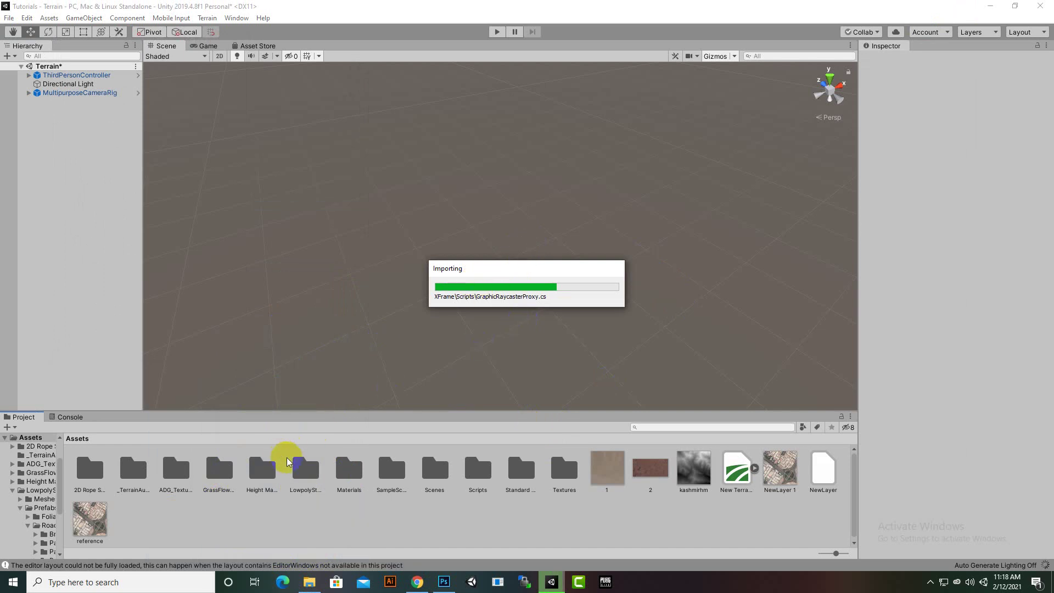
click(419, 581)
click(418, 582)
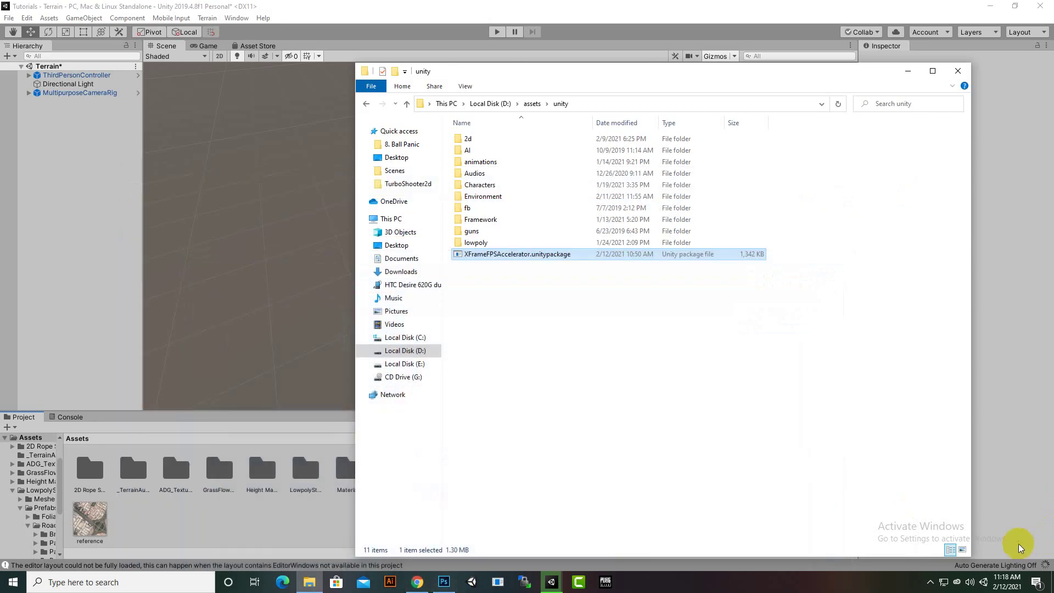
click(929, 583)
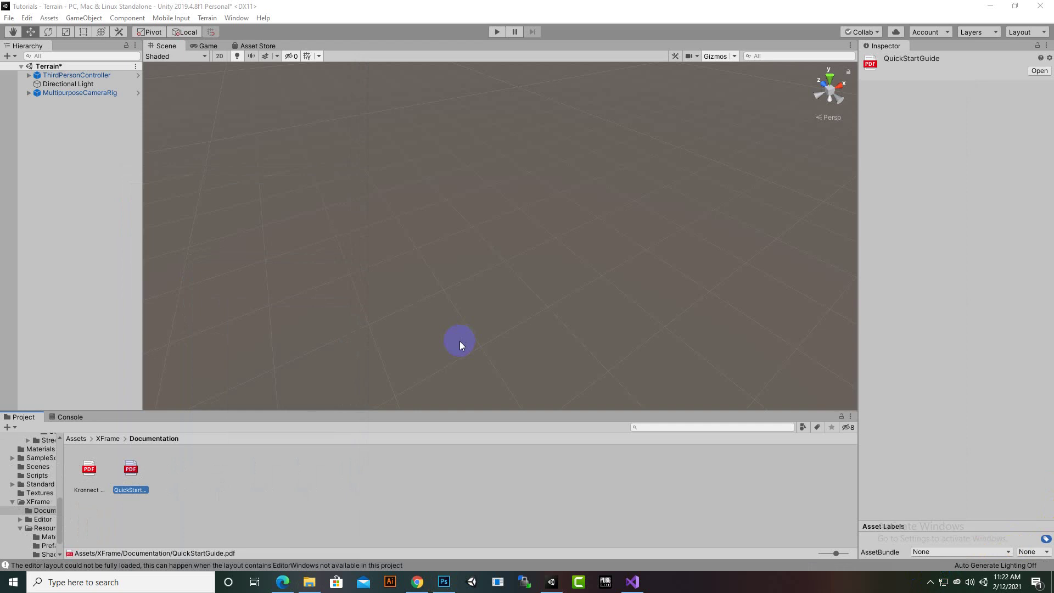
Step: Return to the root Assets folder, and switch to Edge to read the "What's X-Frame FPS Accelerator?" section of QuickStartGuide.pdf
click(76, 438)
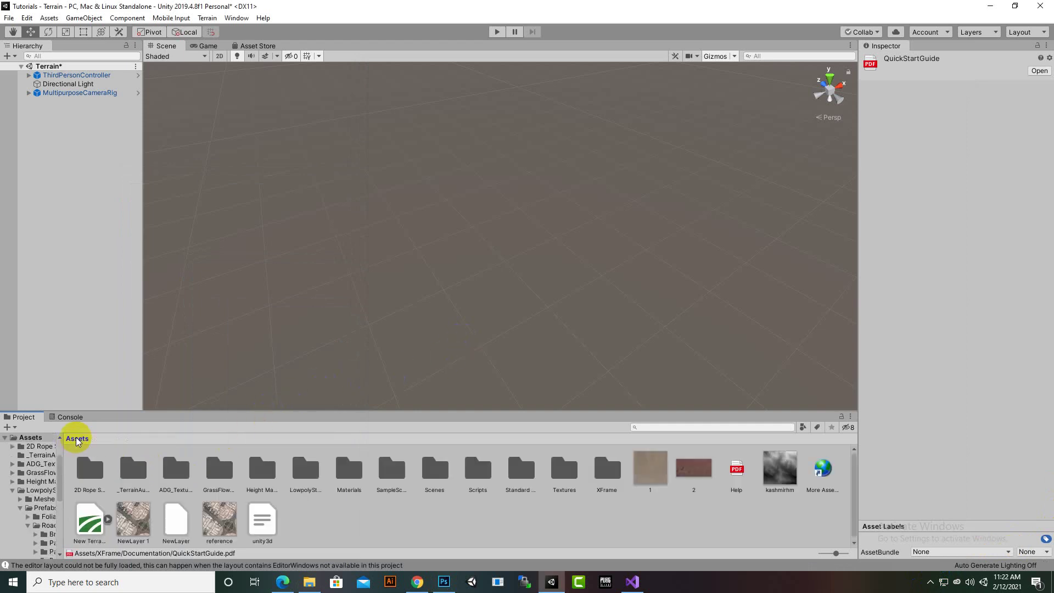
click(428, 580)
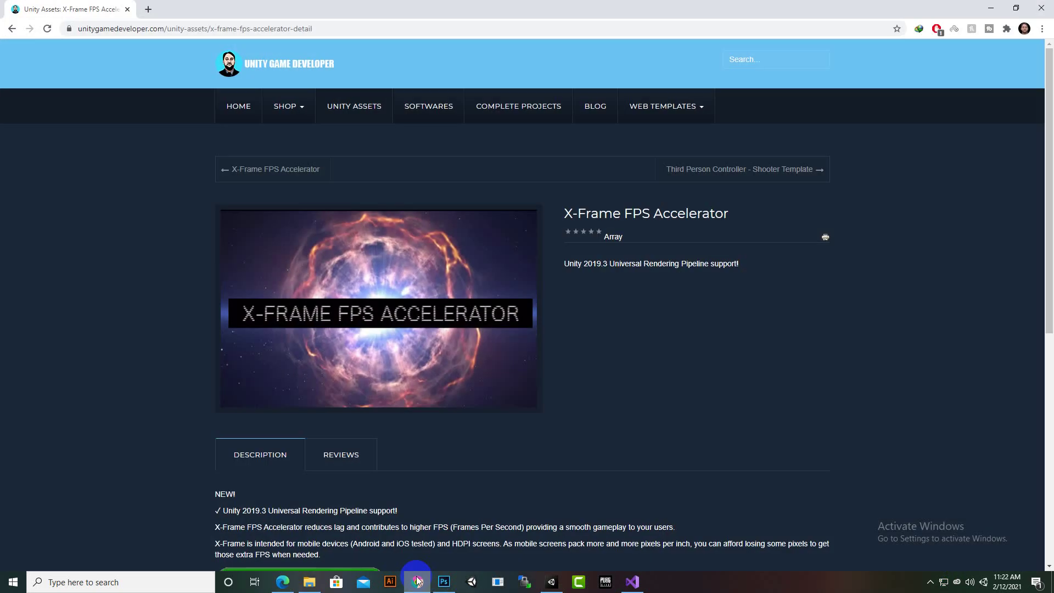
click(418, 582)
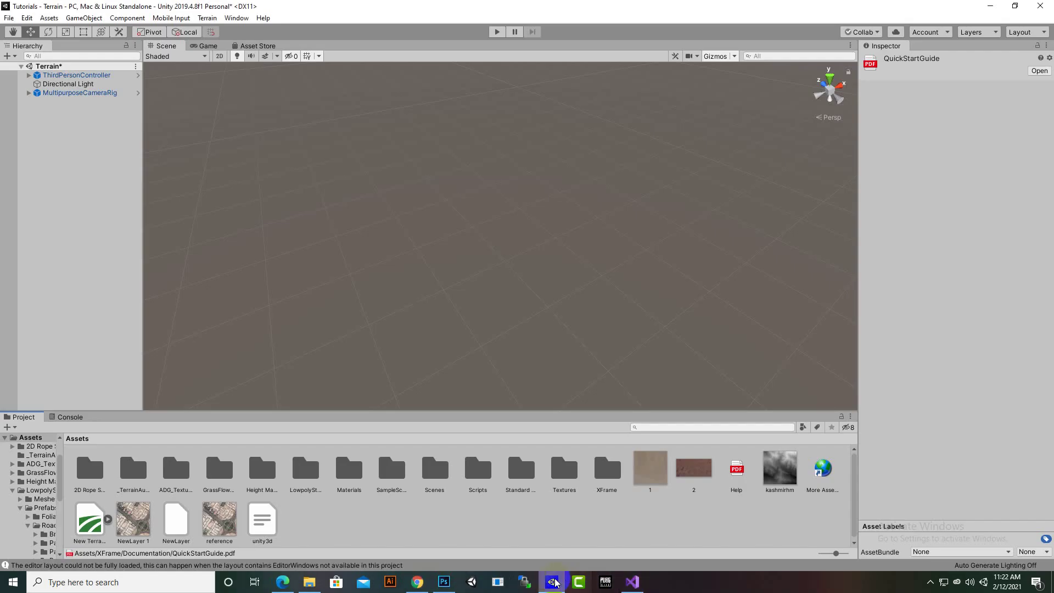
click(282, 583)
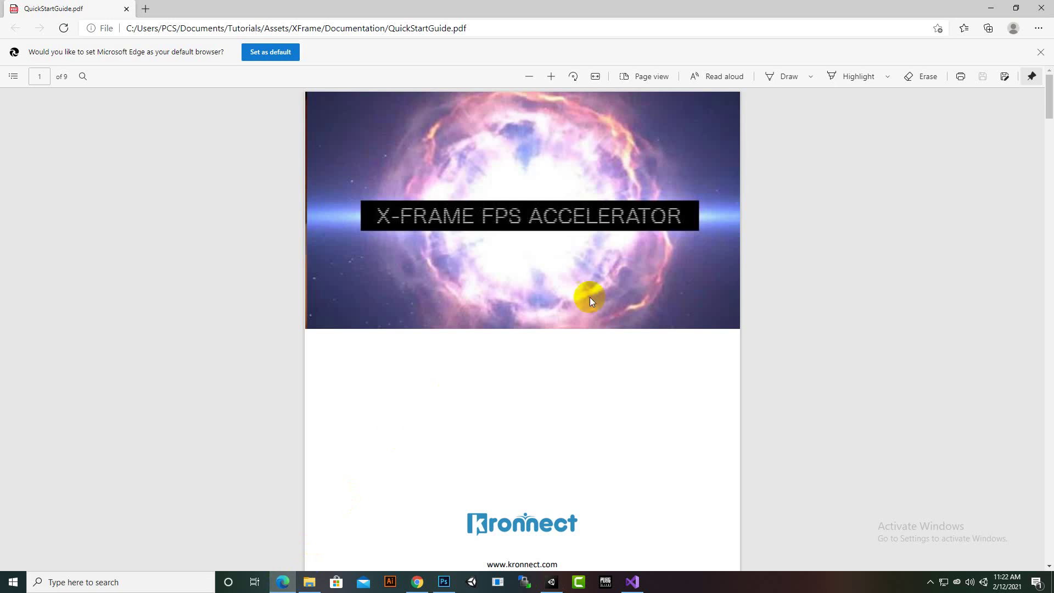
scroll(616, 374, down, 15)
scroll(615, 374, down, 8)
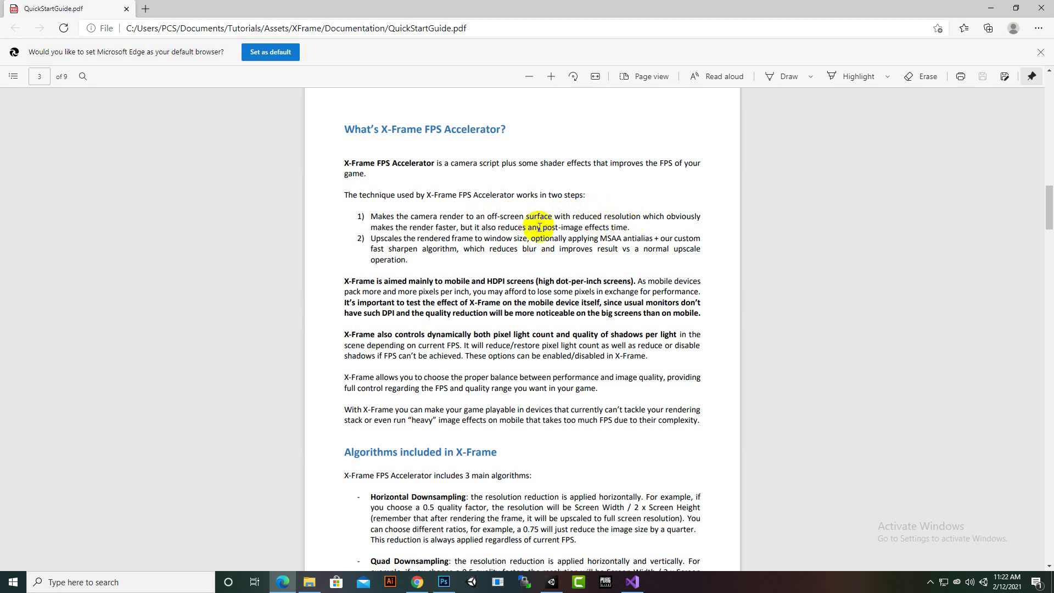
click(479, 237)
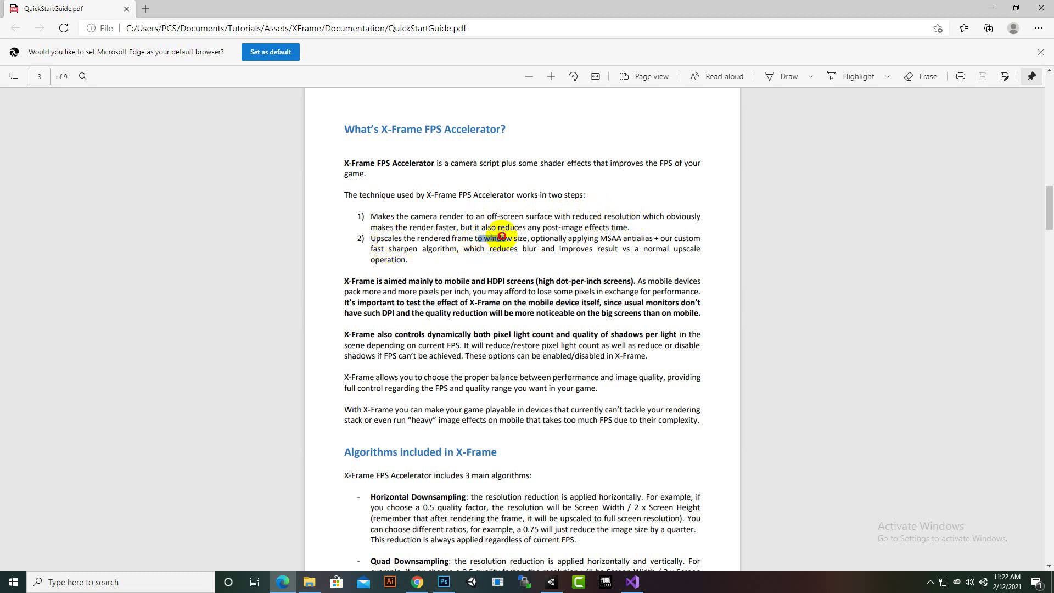
drag(546, 239, 653, 239)
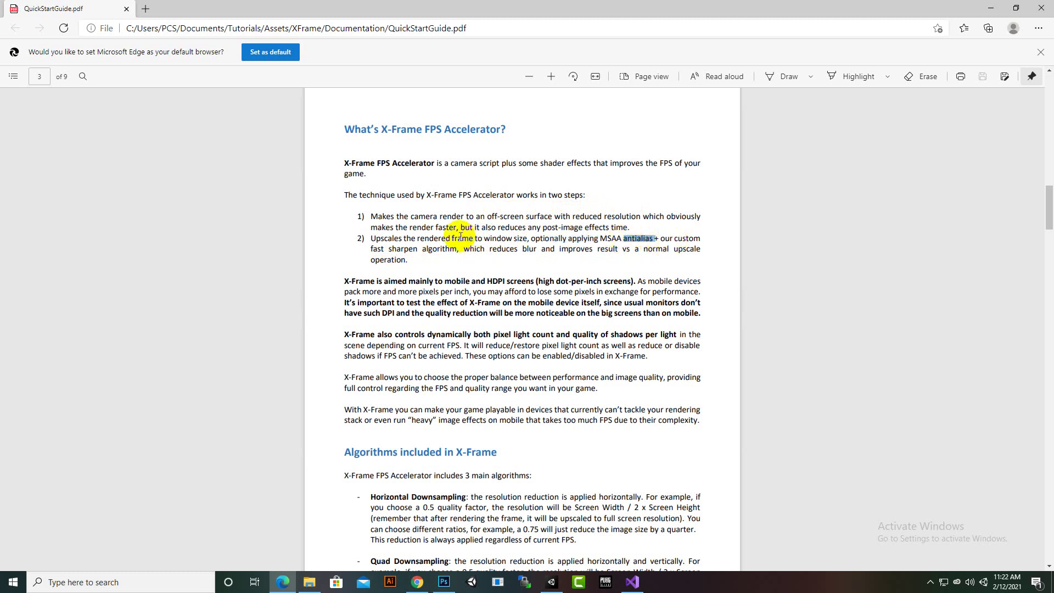
drag(391, 250, 446, 250)
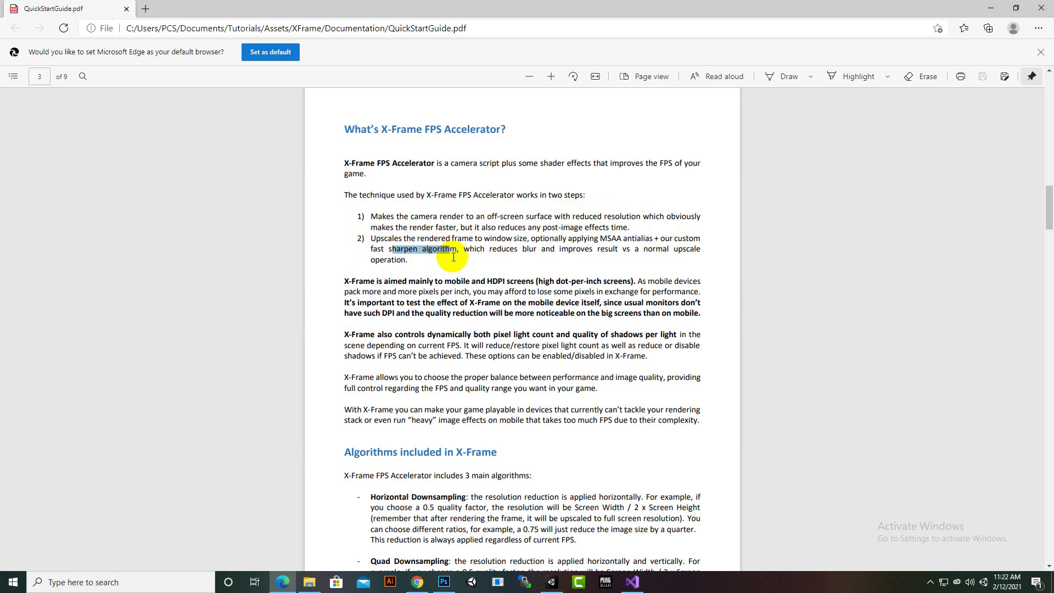
Step: Review the guide's Quick Start instructions, settings descriptions and support notes through the last page, and return to Unity
scroll(453, 252, down, 20)
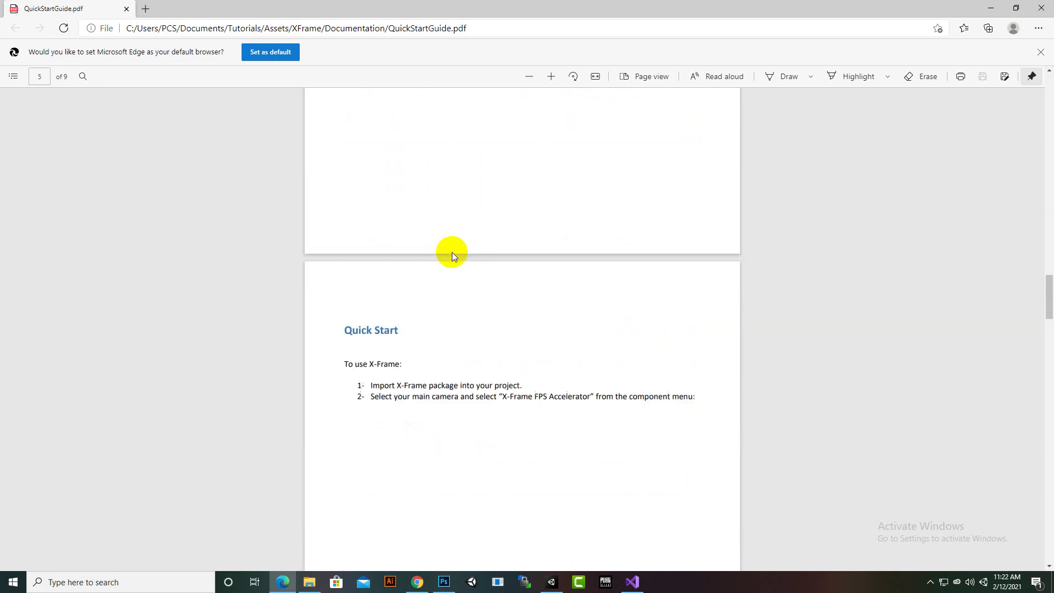
scroll(452, 252, down, 5)
scroll(450, 250, up, 5)
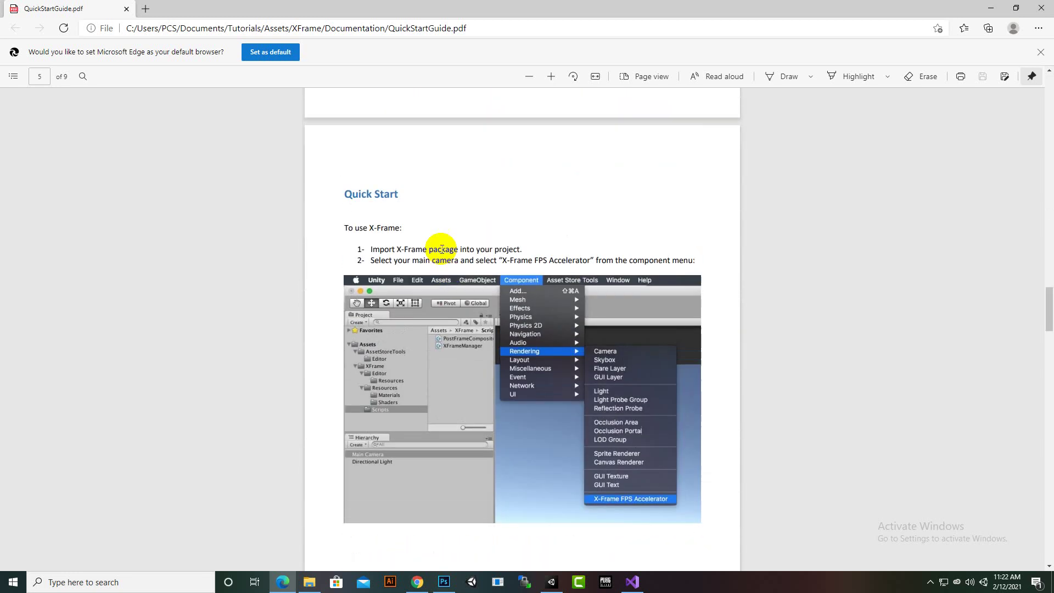
scroll(505, 301, down, 7)
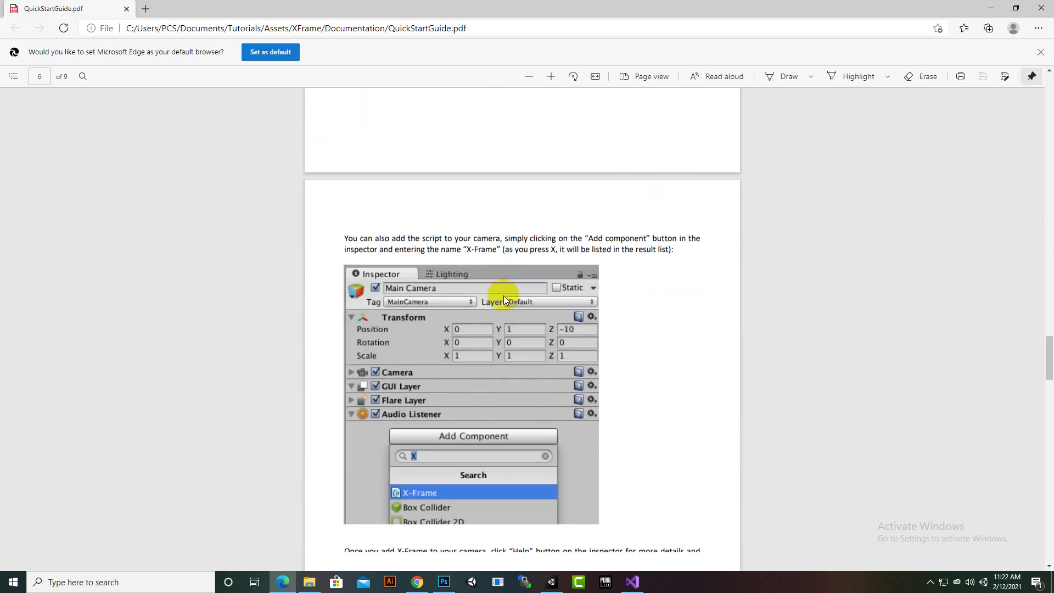
scroll(502, 297, down, 20)
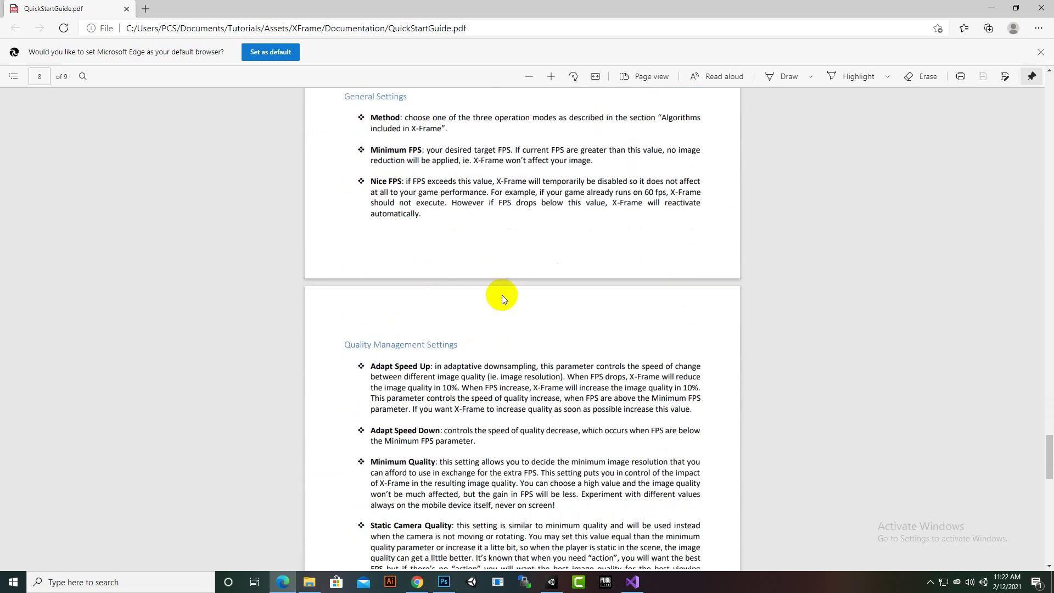
scroll(501, 295, down, 1)
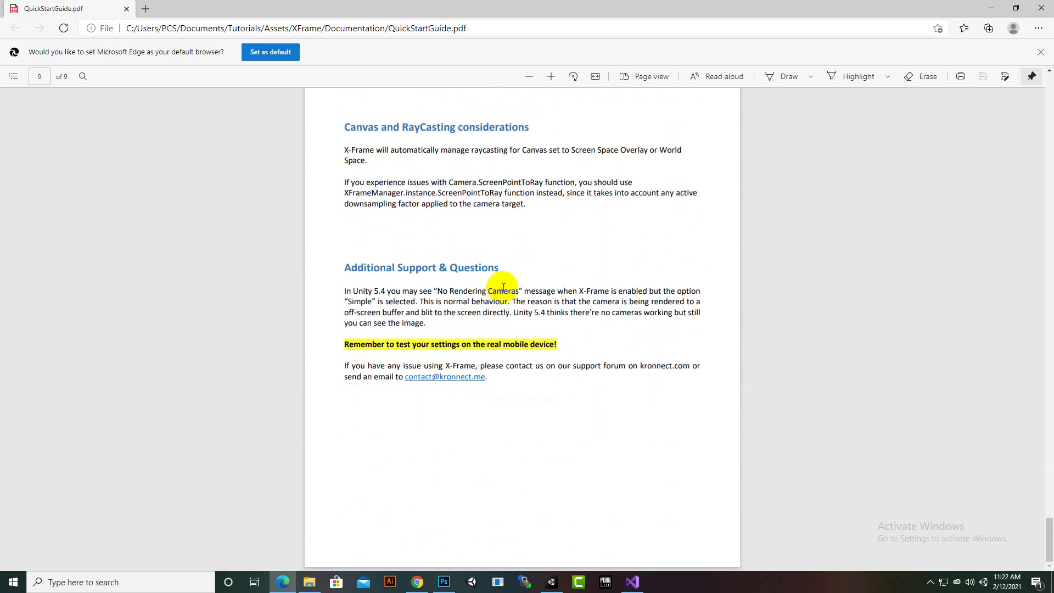
click(989, 9)
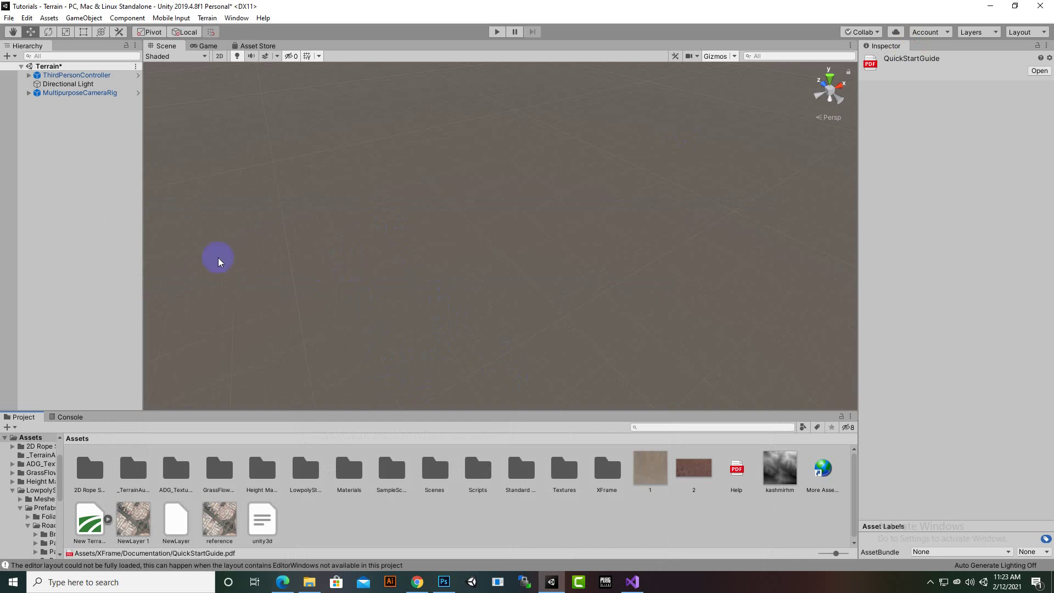
Step: Add a new 3D Terrain object to the Terrain scene
right_click(49, 147)
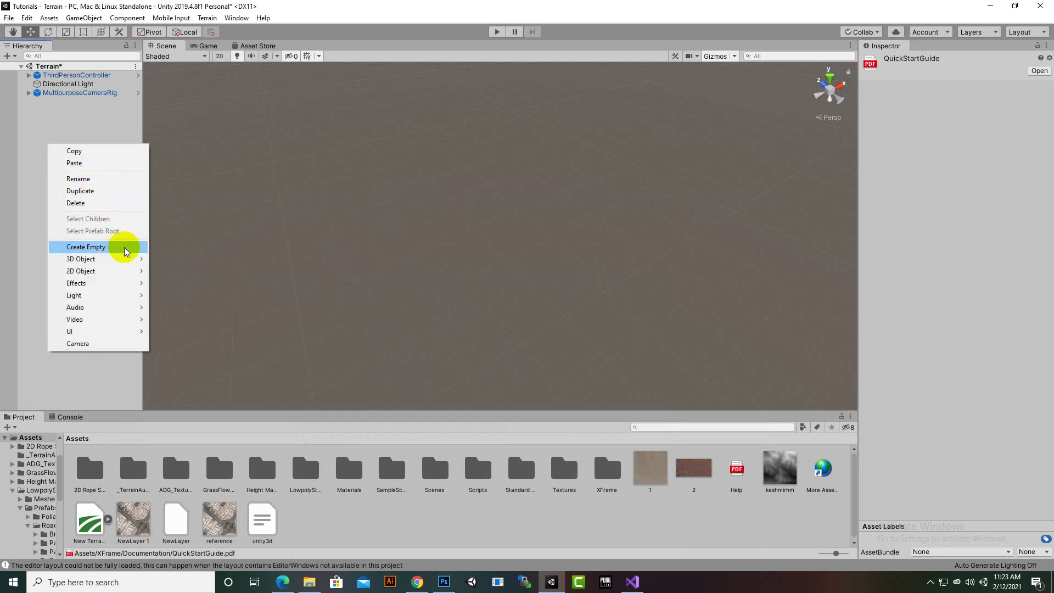
mouse_move(130, 259)
click(174, 355)
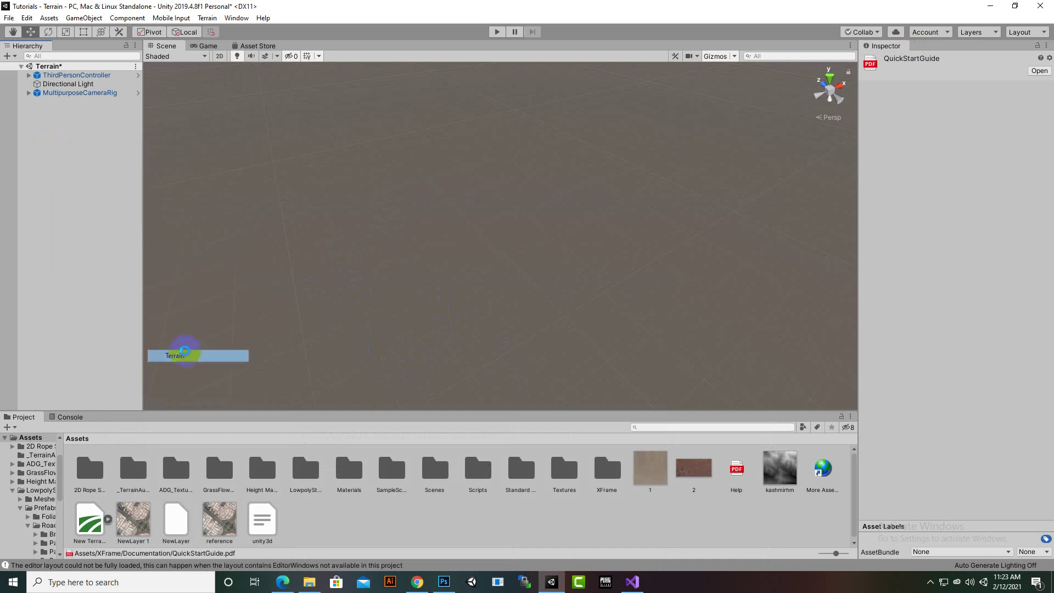
middle_drag(683, 329, 723, 308)
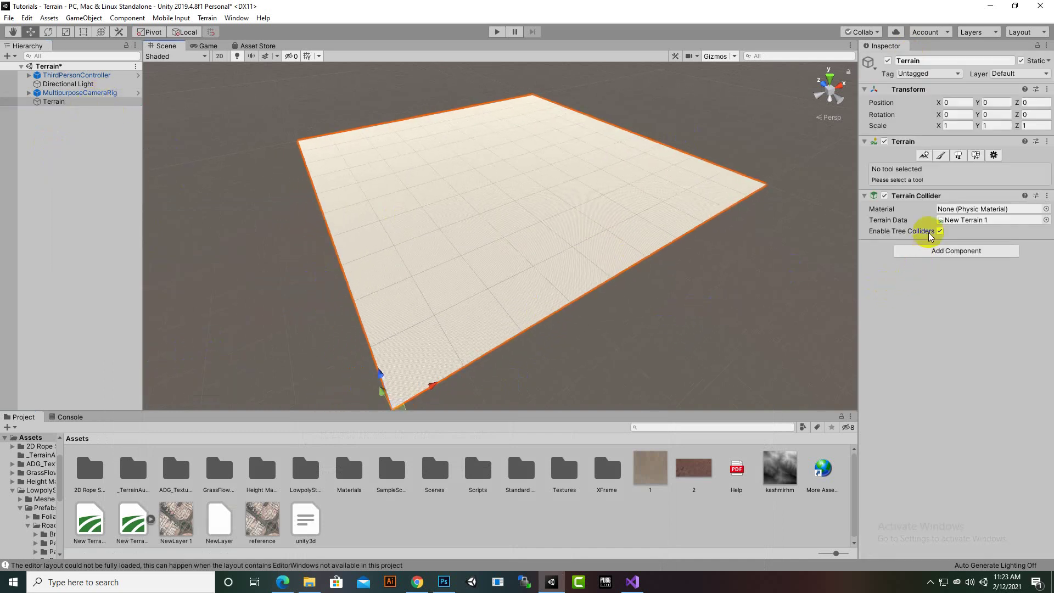
Step: Examine the new terrain's settings, including its mesh resolution width, and inspect its surface in the scene
click(992, 155)
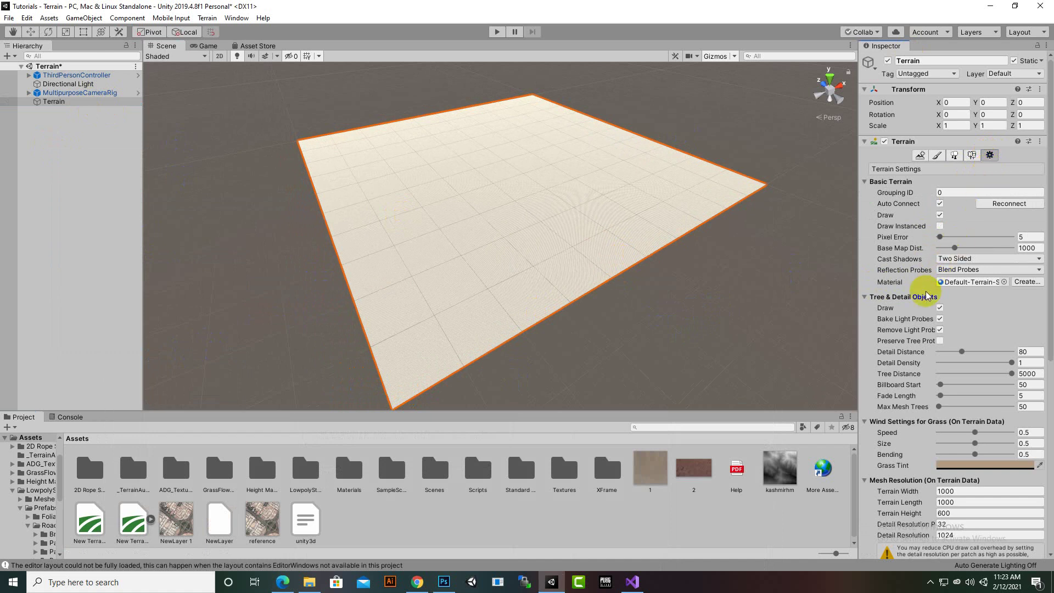
click(963, 492)
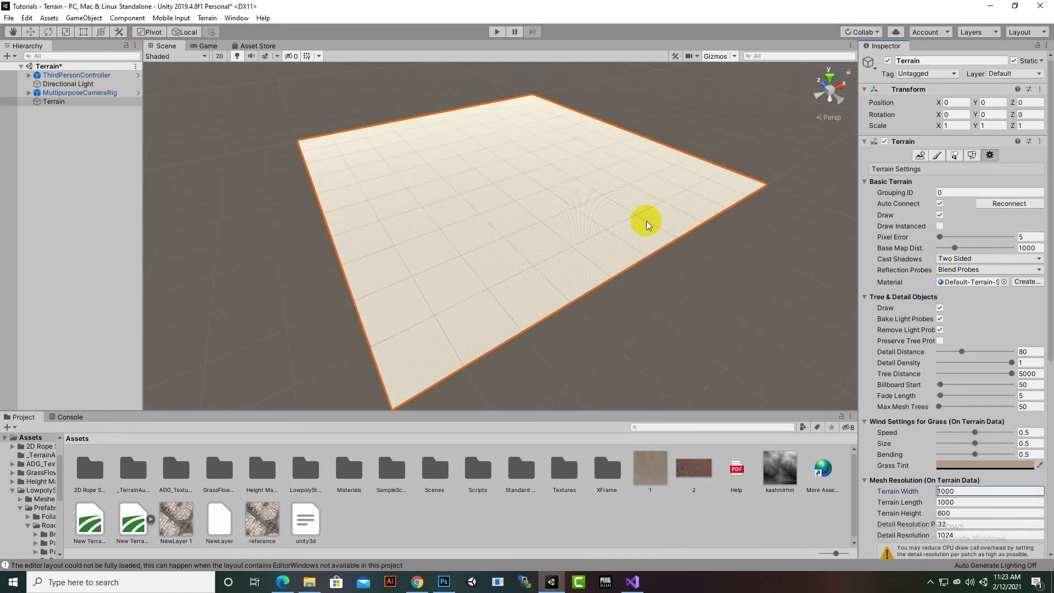
scroll(645, 242, up, 2)
middle_drag(643, 283, 661, 275)
scroll(604, 269, up, 3)
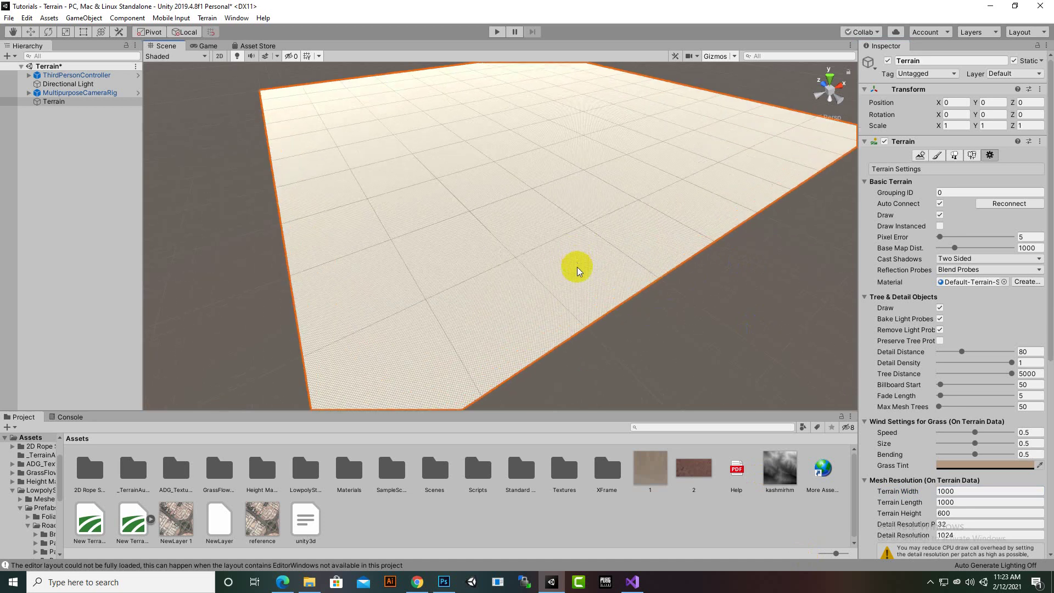
Step: Create a terrain layer for Paint Texture from the green grass texture so that it covers the terrain
click(971, 156)
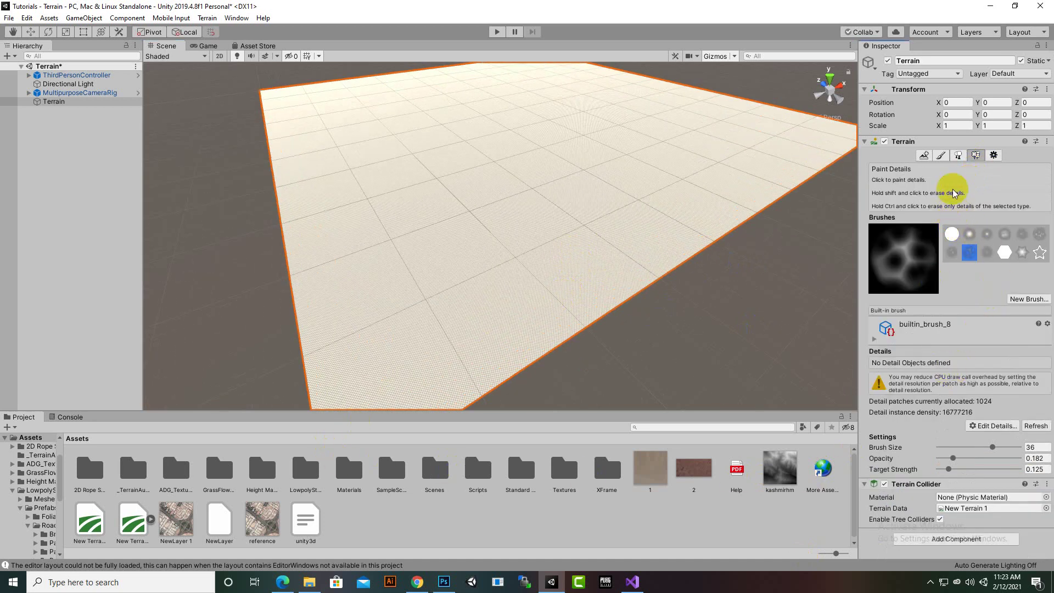
click(942, 157)
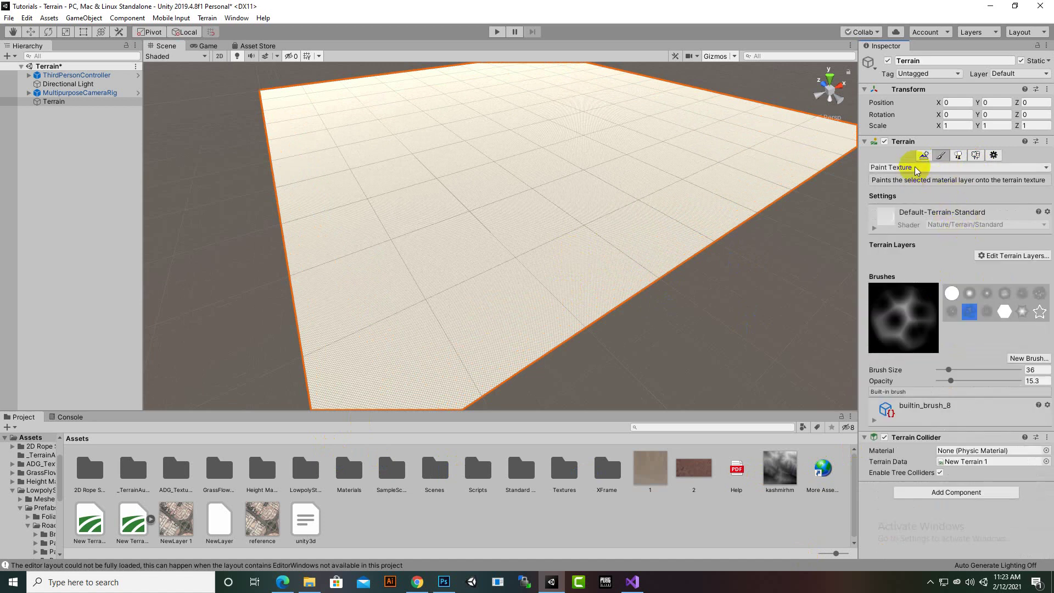
click(1030, 256)
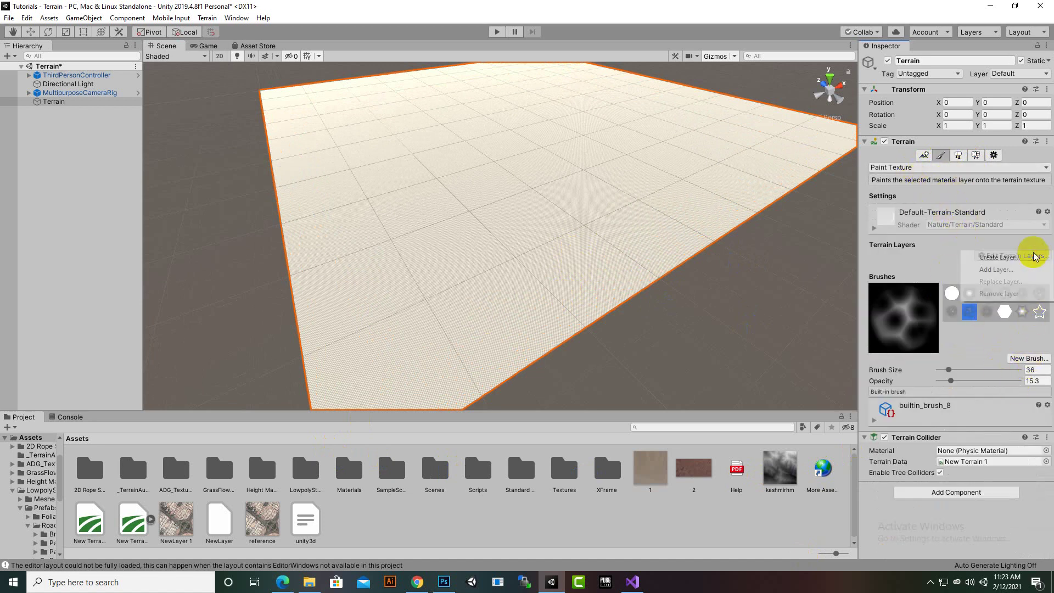
click(1022, 270)
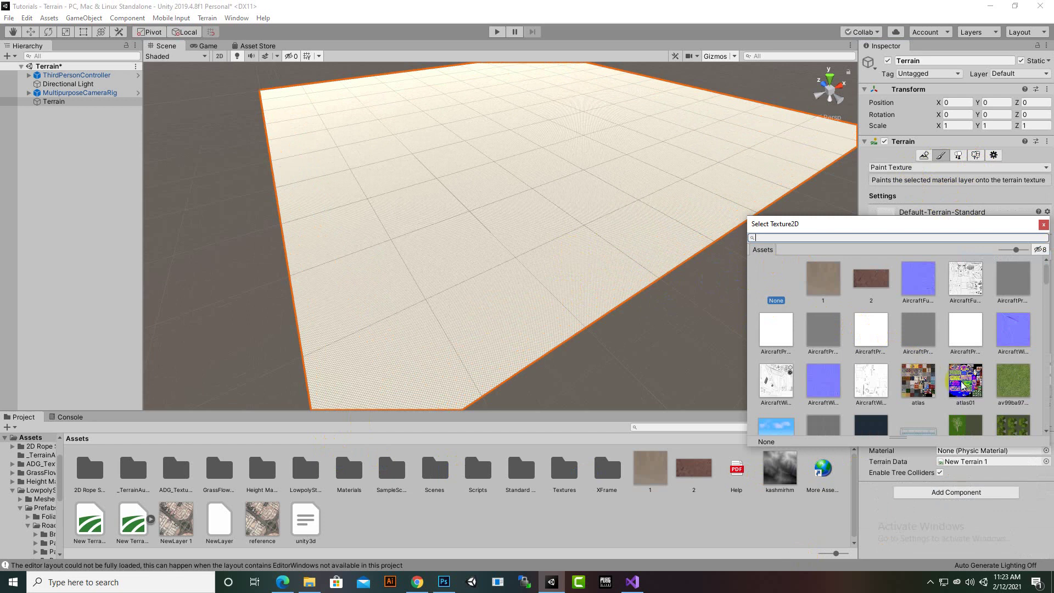
double_click(1013, 385)
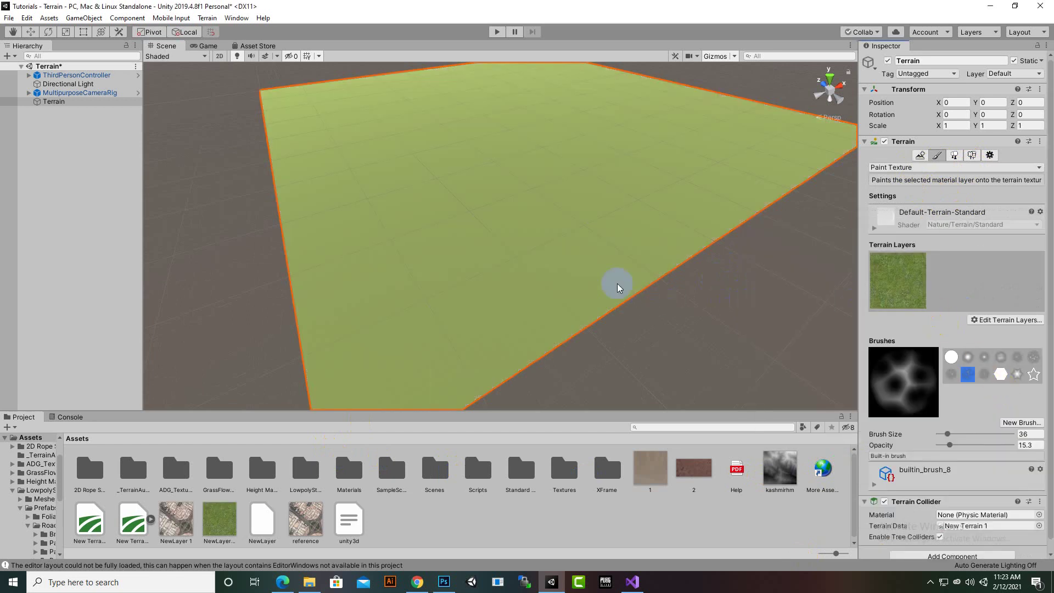
scroll(612, 305, up, 4)
scroll(723, 314, up, 10)
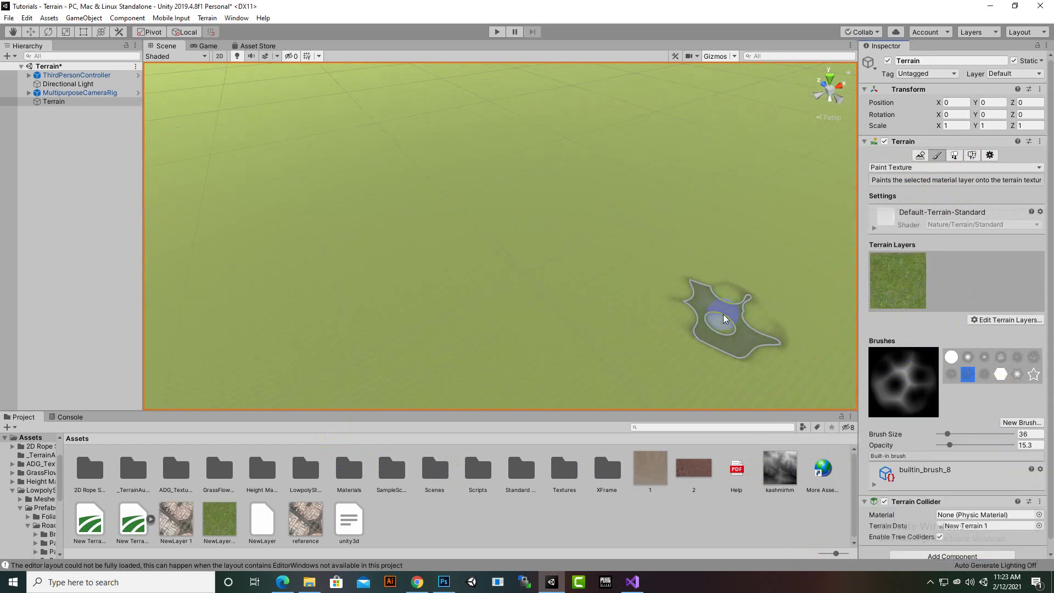
Step: Add the Conifer_Desktop prefab to the terrain's Paint Trees list as a tree type
scroll(724, 319, down, 10)
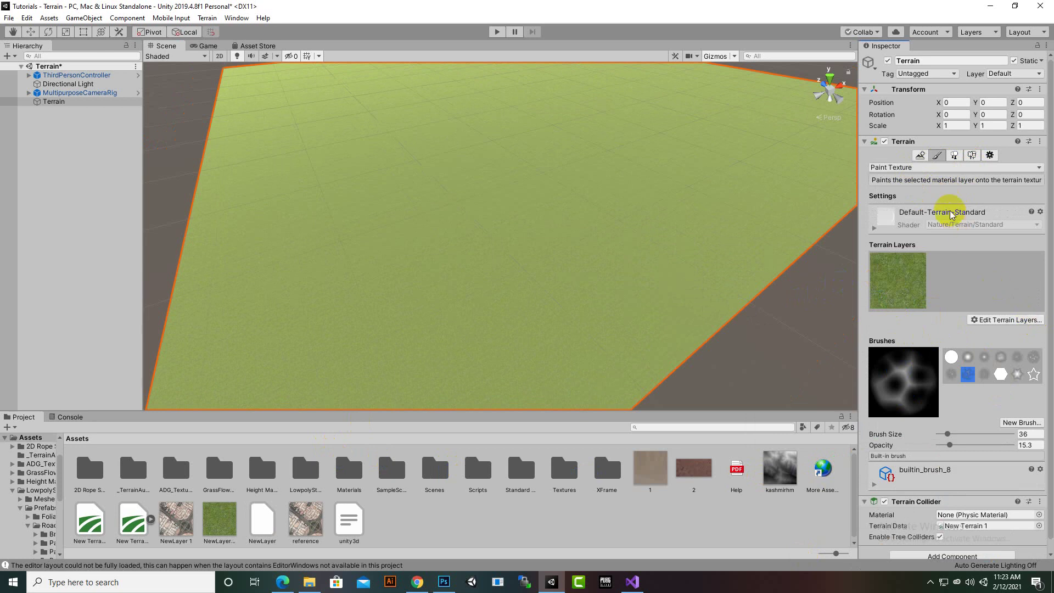
click(957, 156)
click(958, 156)
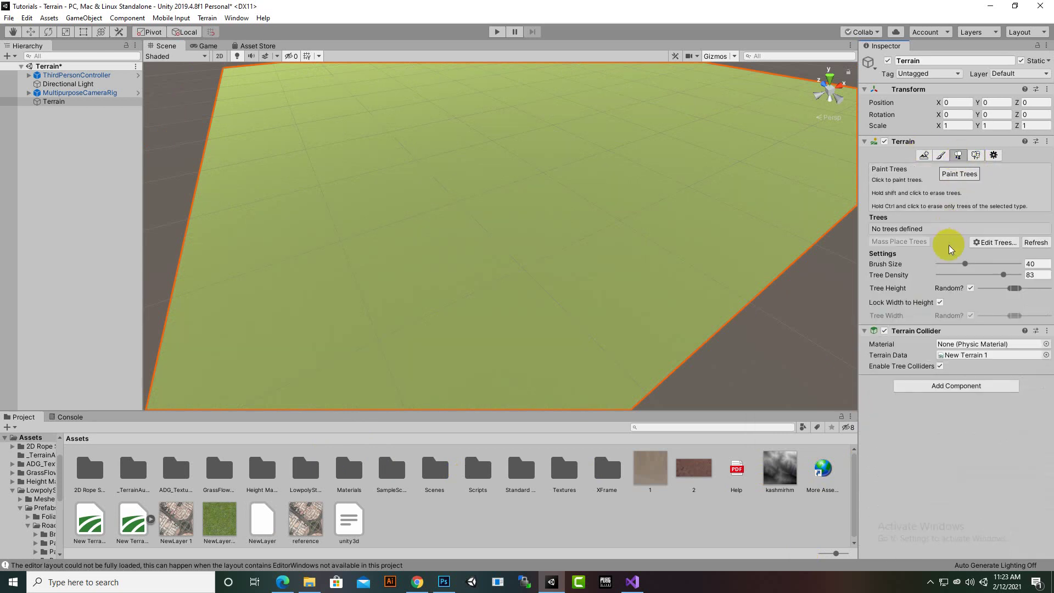
click(1007, 242)
click(1008, 244)
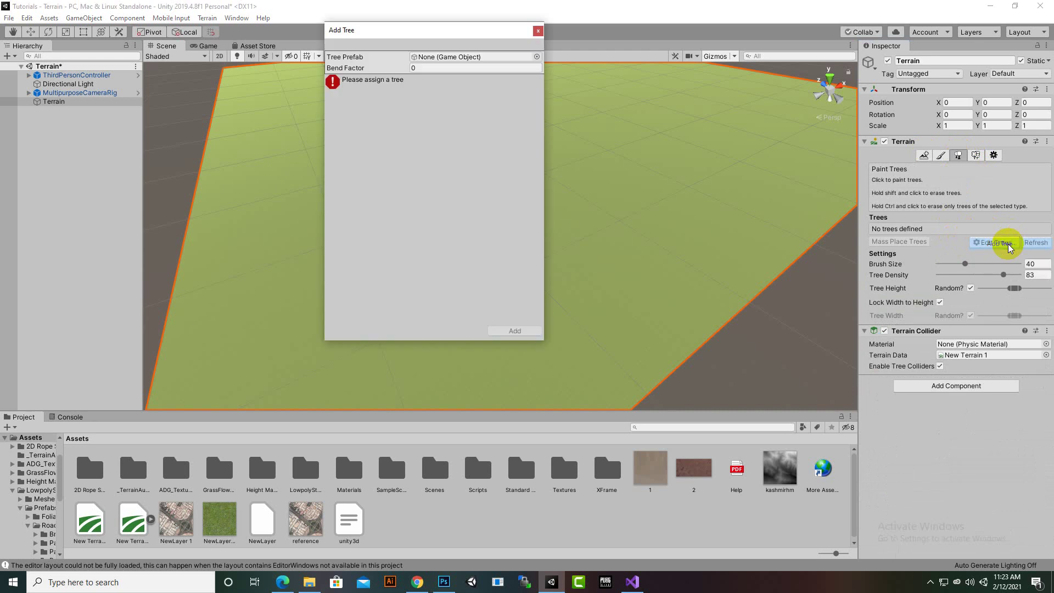
click(537, 57)
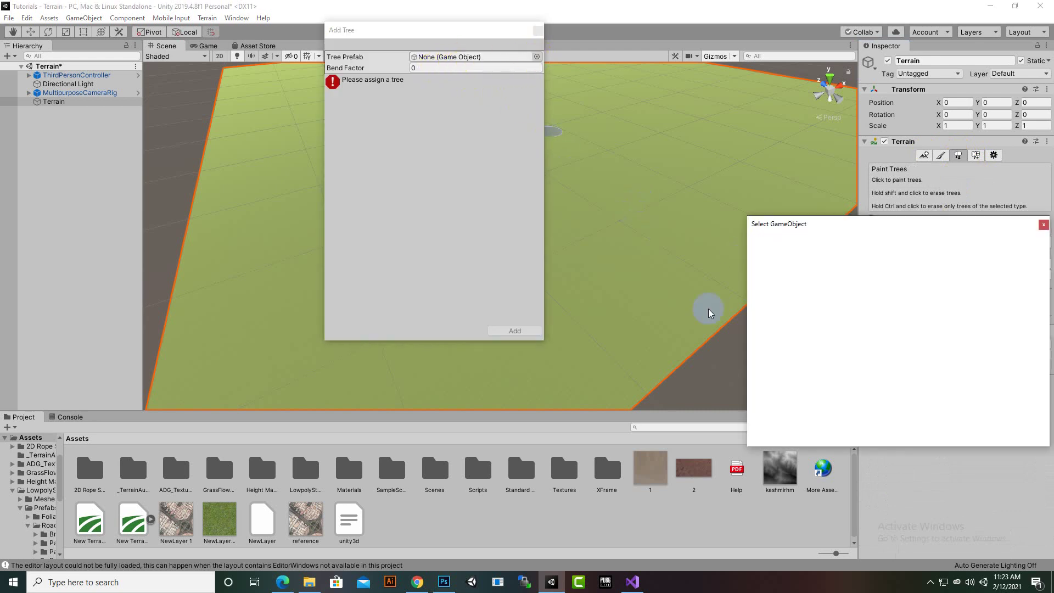
scroll(848, 362, down, 2)
scroll(848, 362, down, 10)
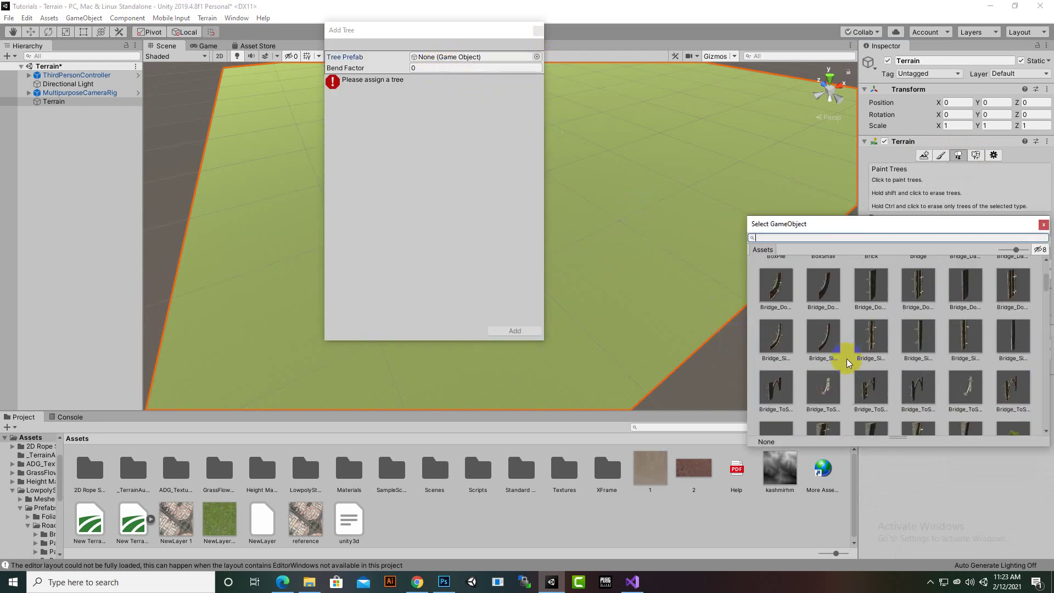
scroll(854, 360, up, 1)
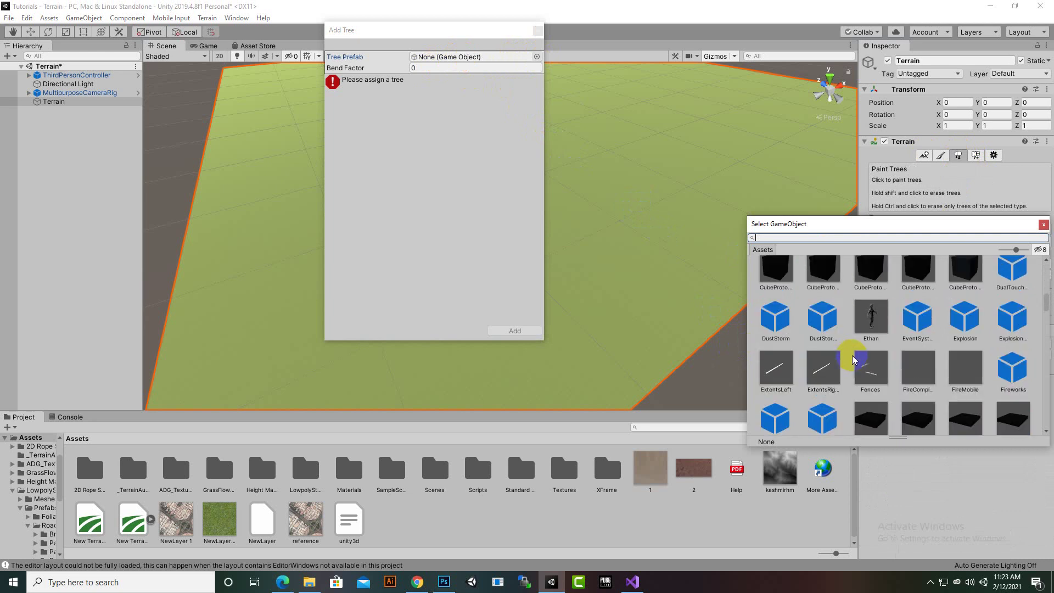
scroll(853, 361, up, 3)
scroll(854, 361, up, 2)
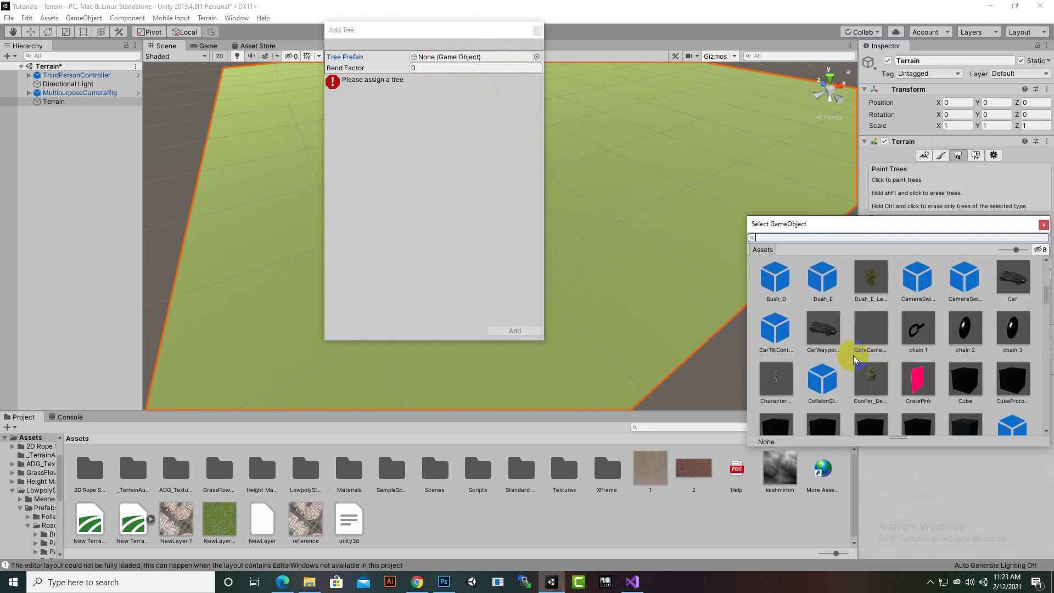
double_click(872, 376)
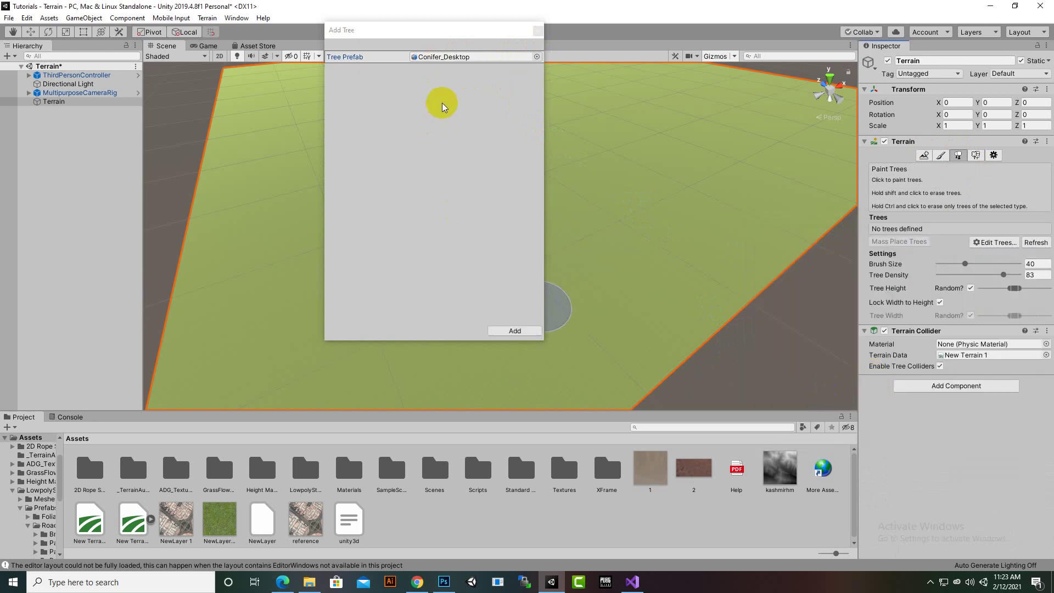
click(508, 331)
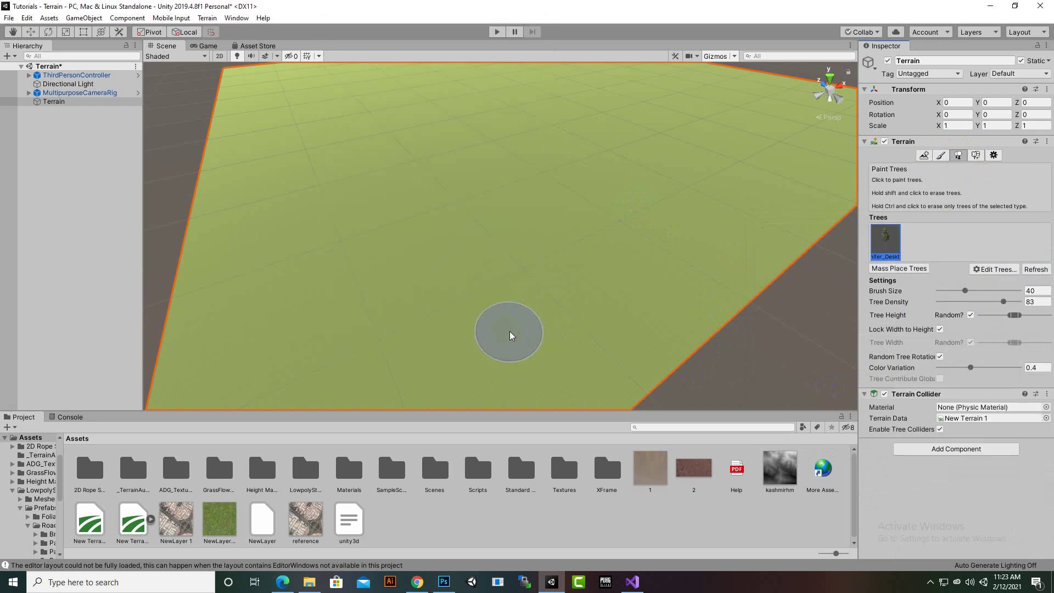
Step: Mass place conifer trees across the whole terrain with a changed number of trees, keeping existing trees
click(914, 269)
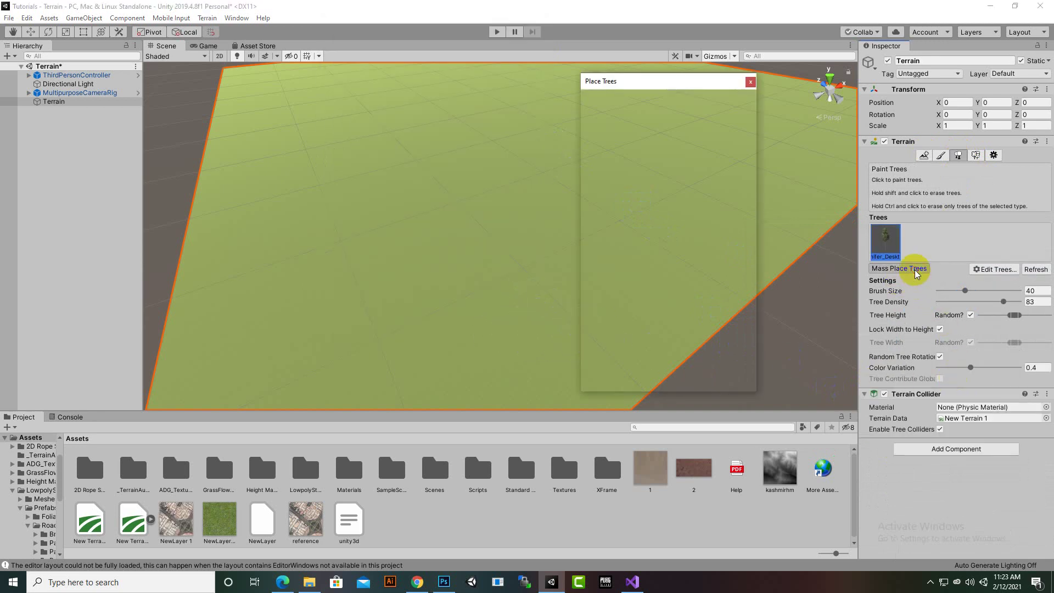
click(637, 119)
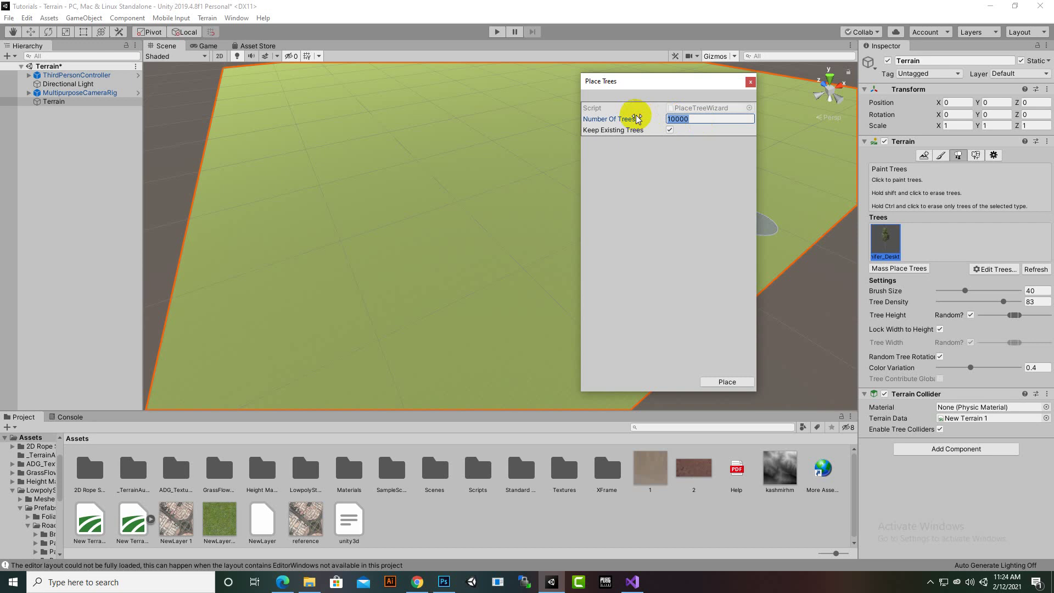
text(2)
click(727, 381)
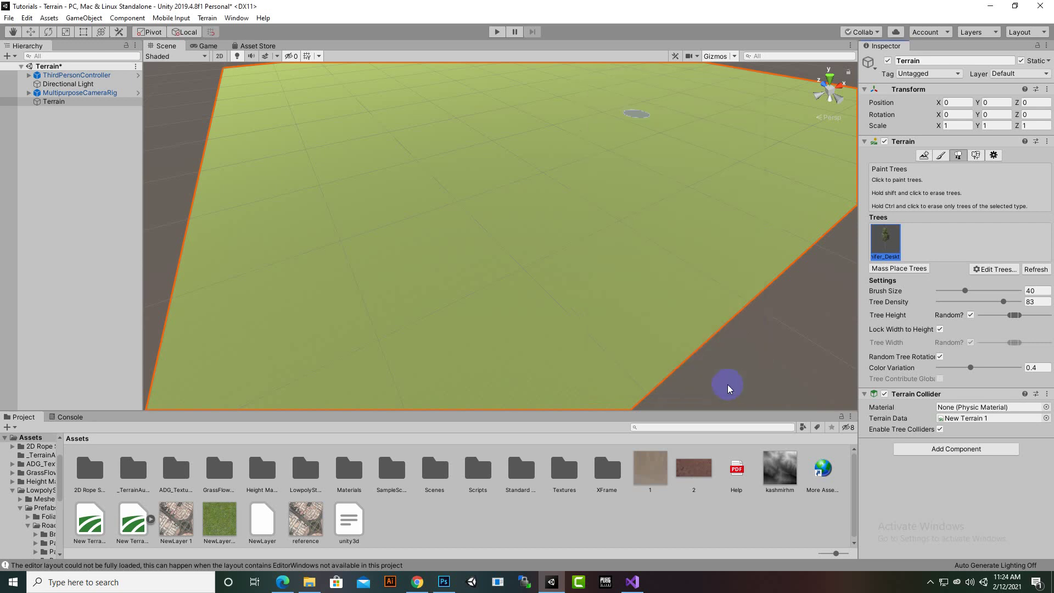
scroll(708, 262, down, 10)
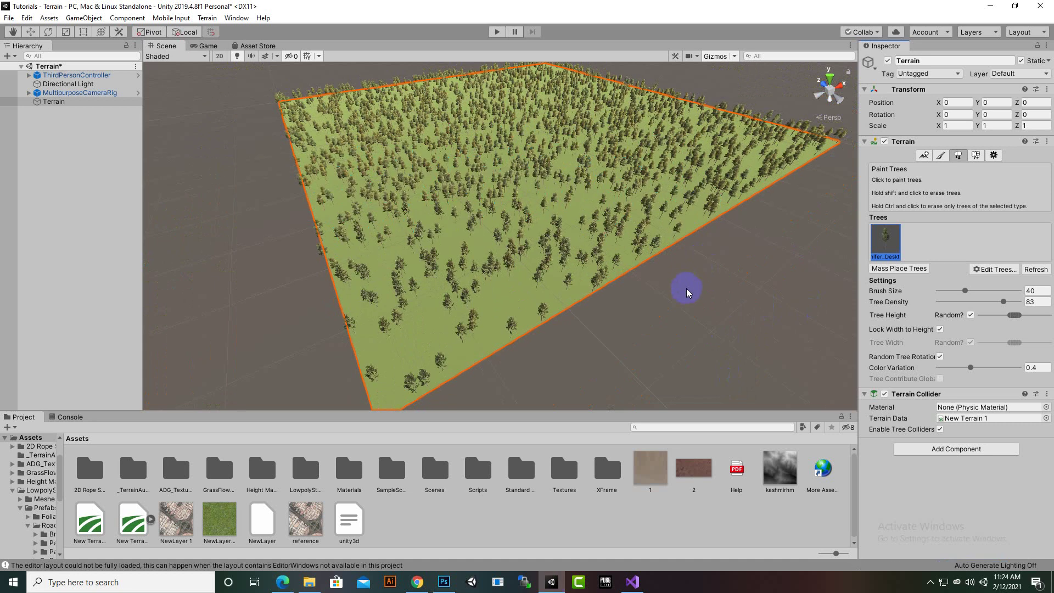
middle_drag(728, 310, 636, 320)
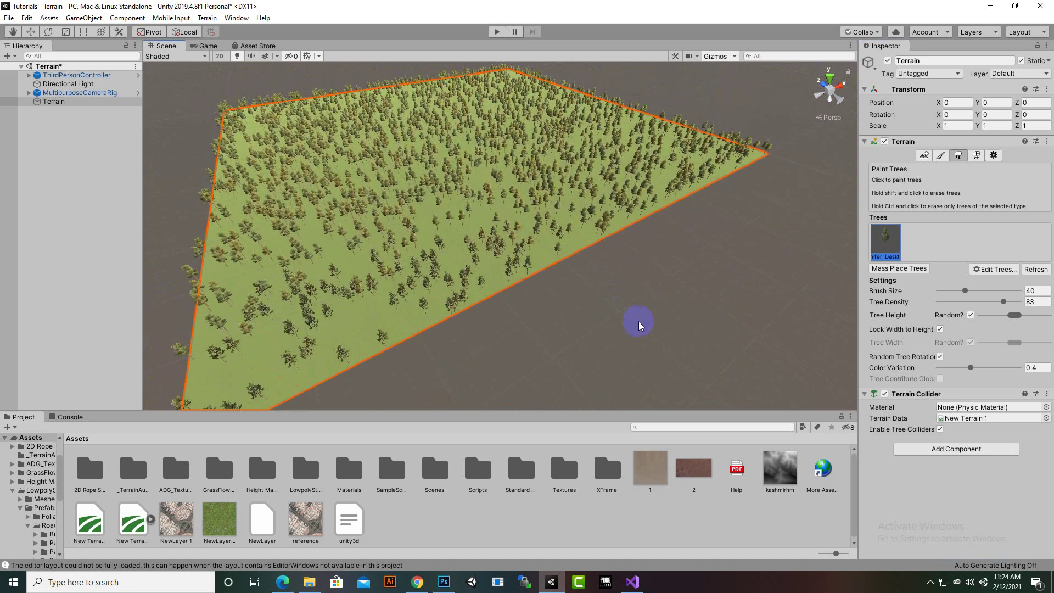
Step: Open the mass tree placement settings again for the terrain's conifers
click(927, 271)
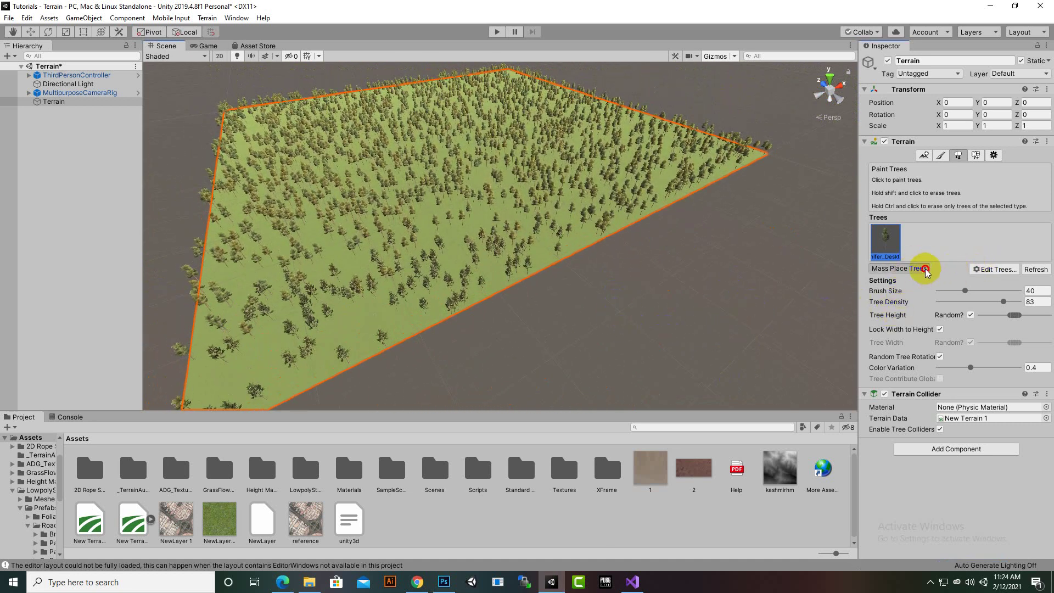
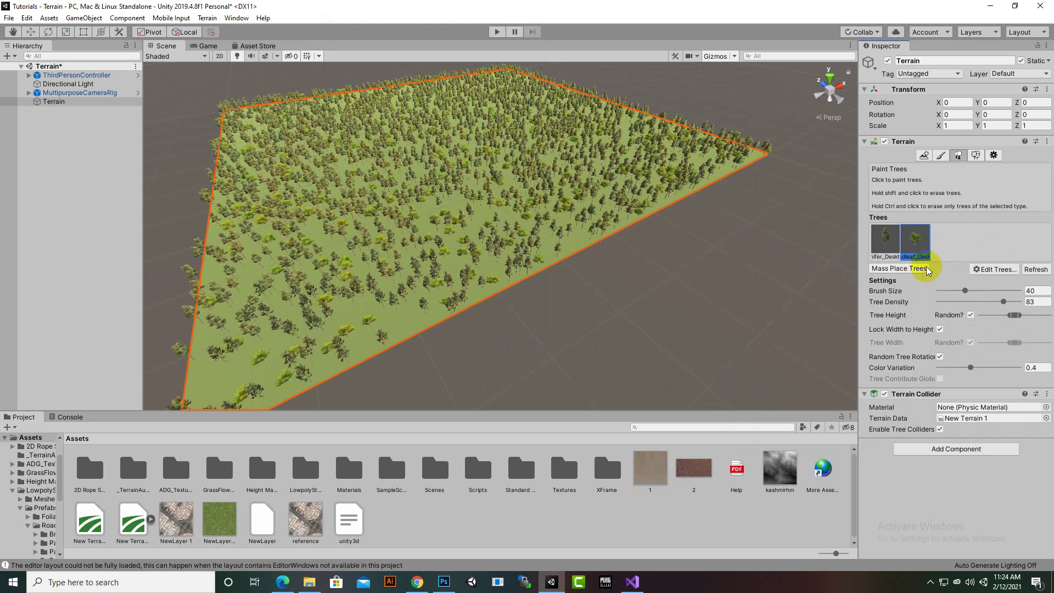
Step: Add the Bush_D prefab to the terrain's Paint Trees list as a new tree type
click(916, 268)
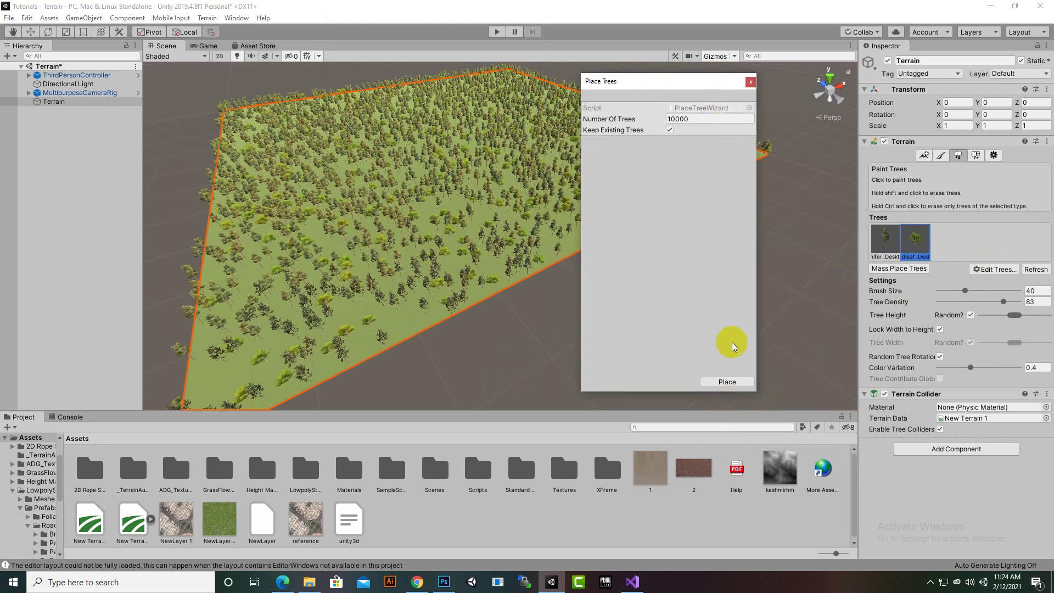
click(750, 82)
click(996, 269)
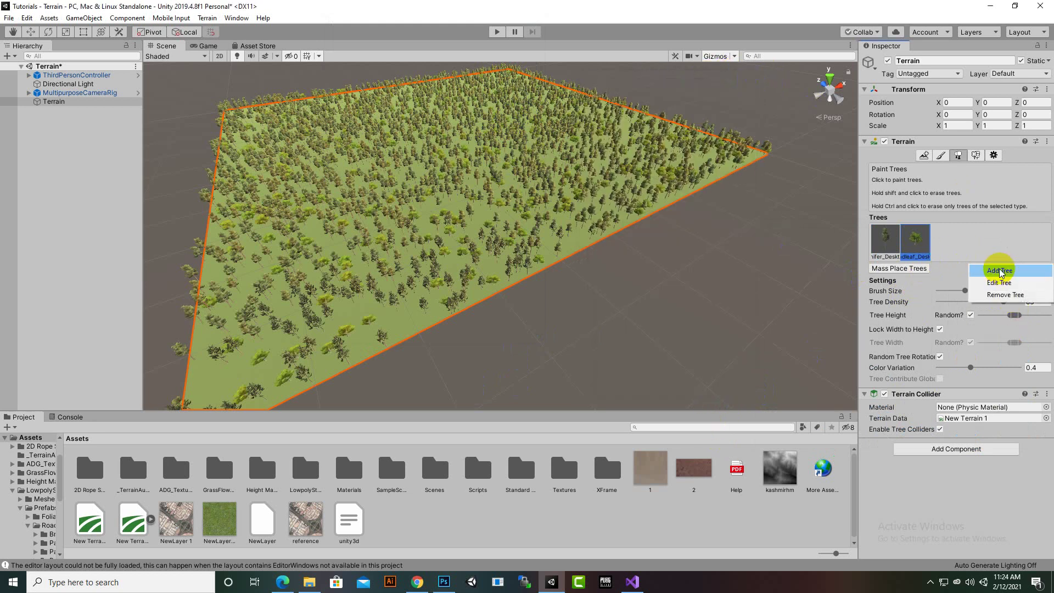
click(999, 271)
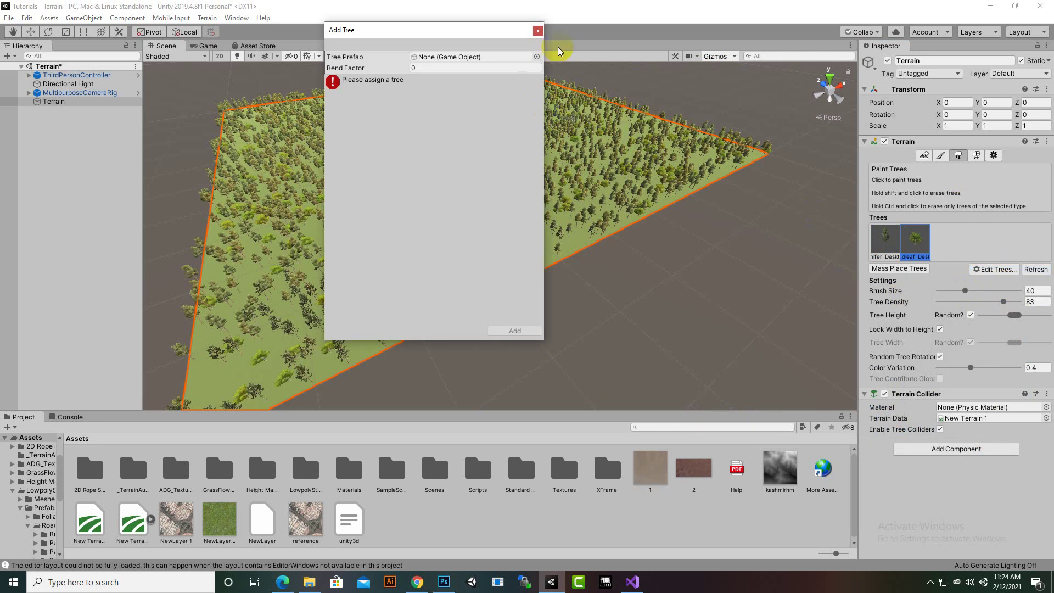
click(537, 58)
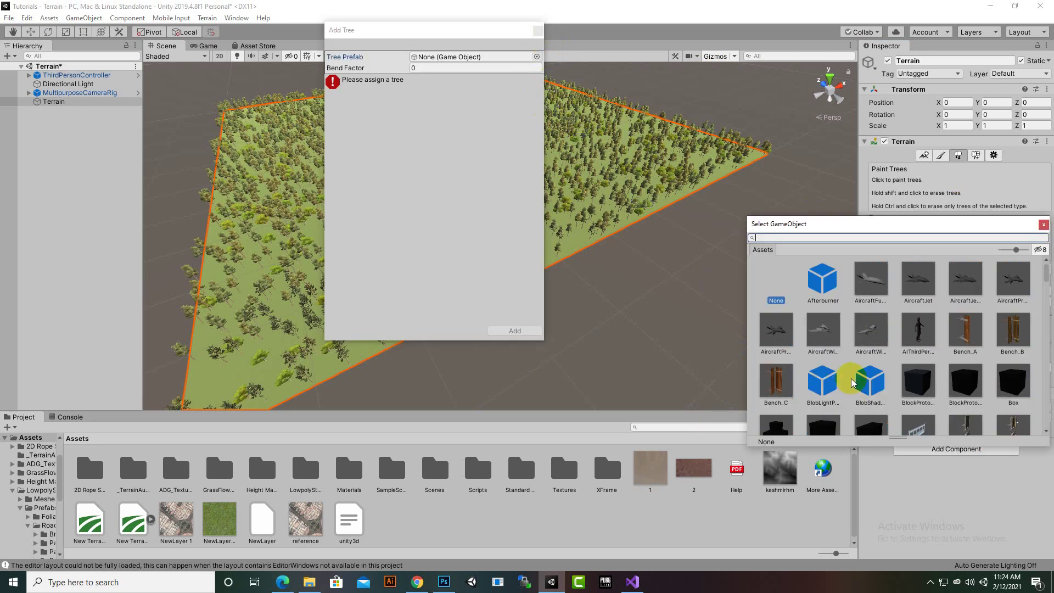
scroll(852, 382, down, 5)
scroll(851, 382, down, 3)
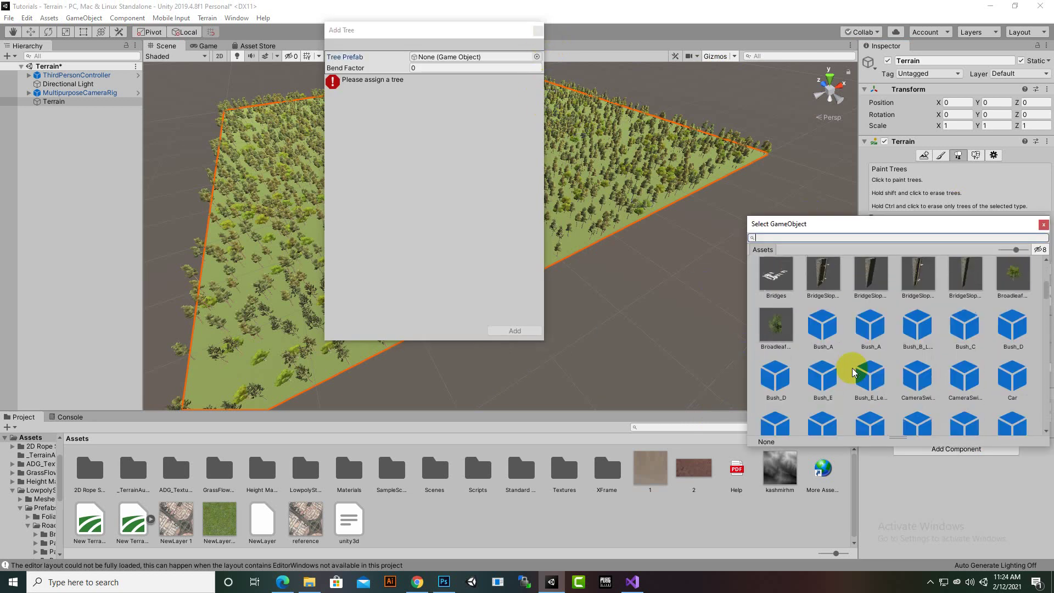
scroll(854, 372, up, 1)
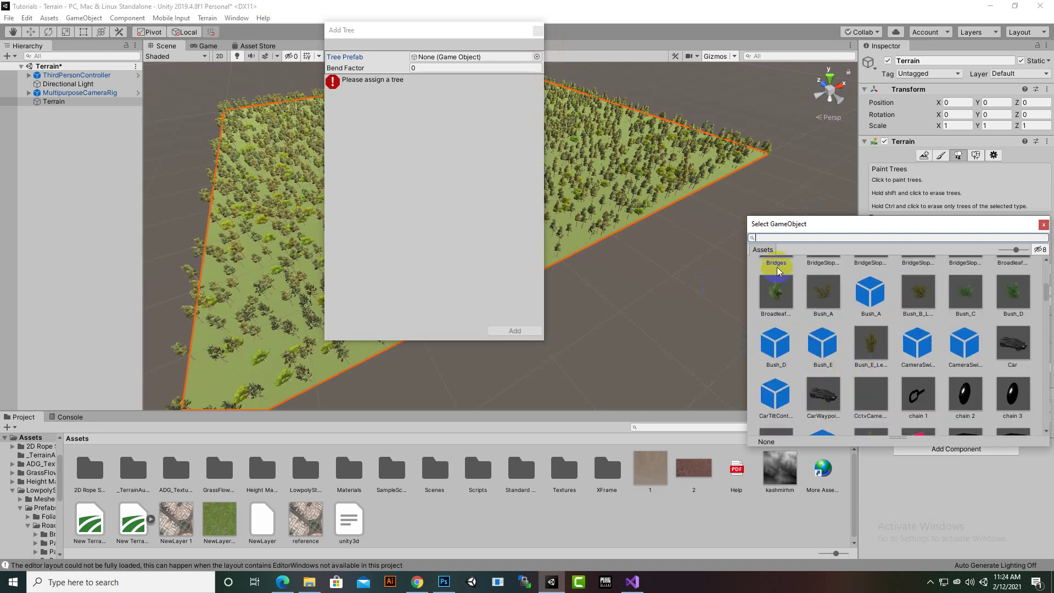
scroll(873, 331, down, 2)
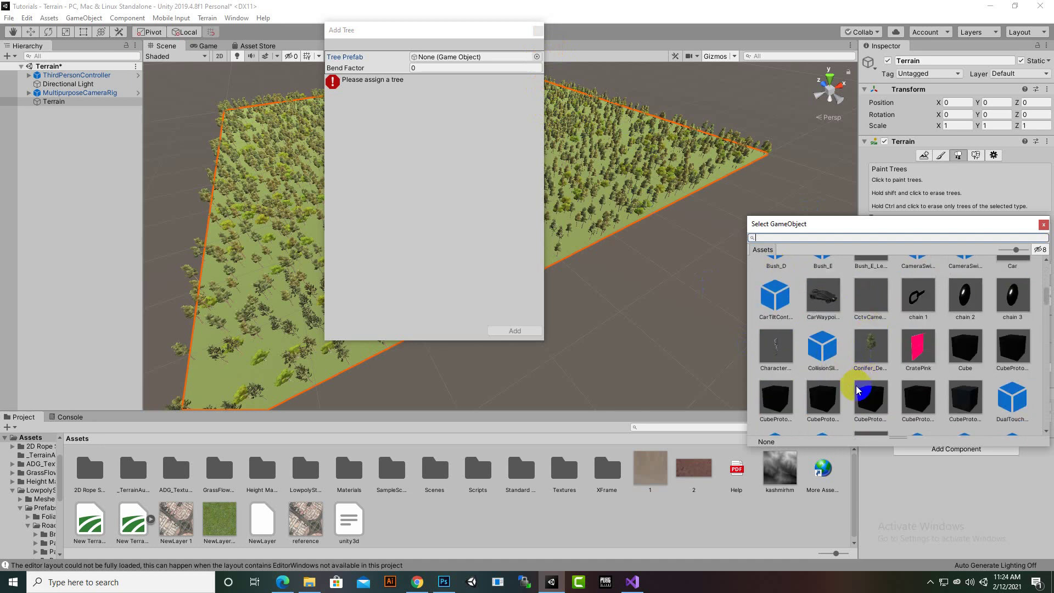
scroll(858, 389, down, 5)
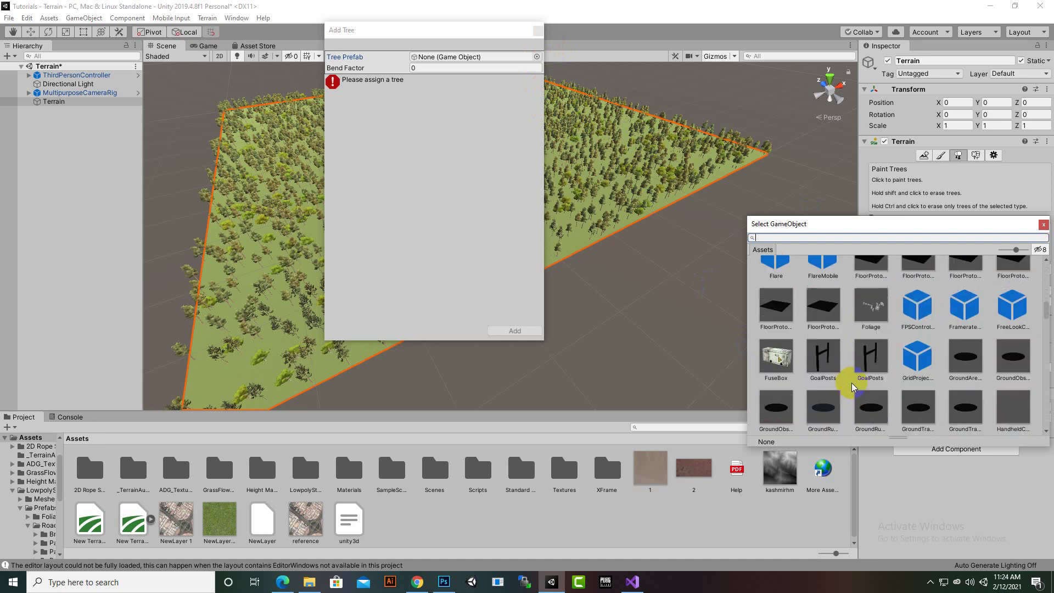
scroll(852, 386, up, 8)
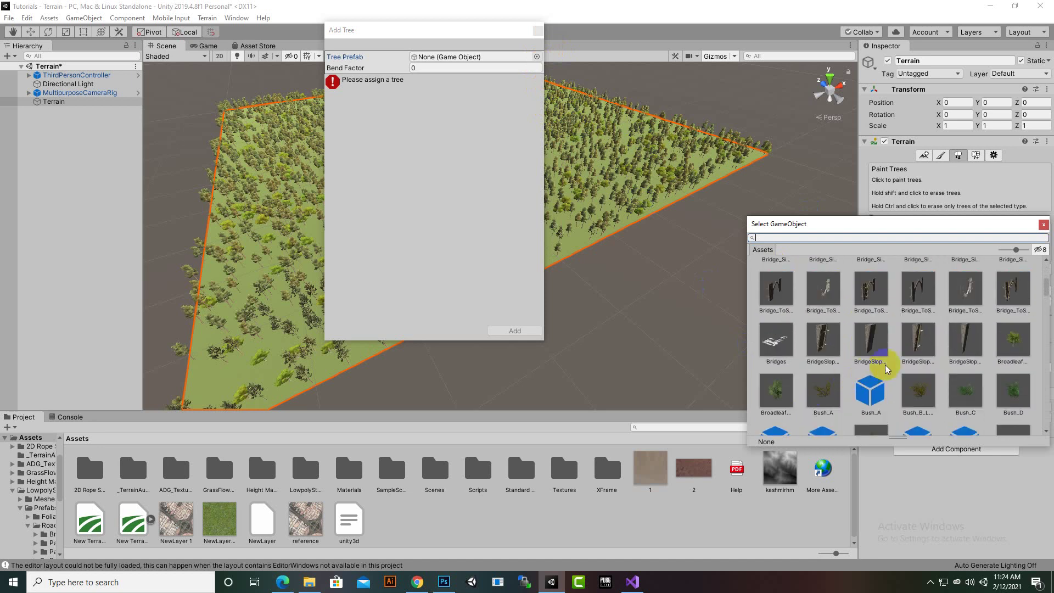
click(1006, 333)
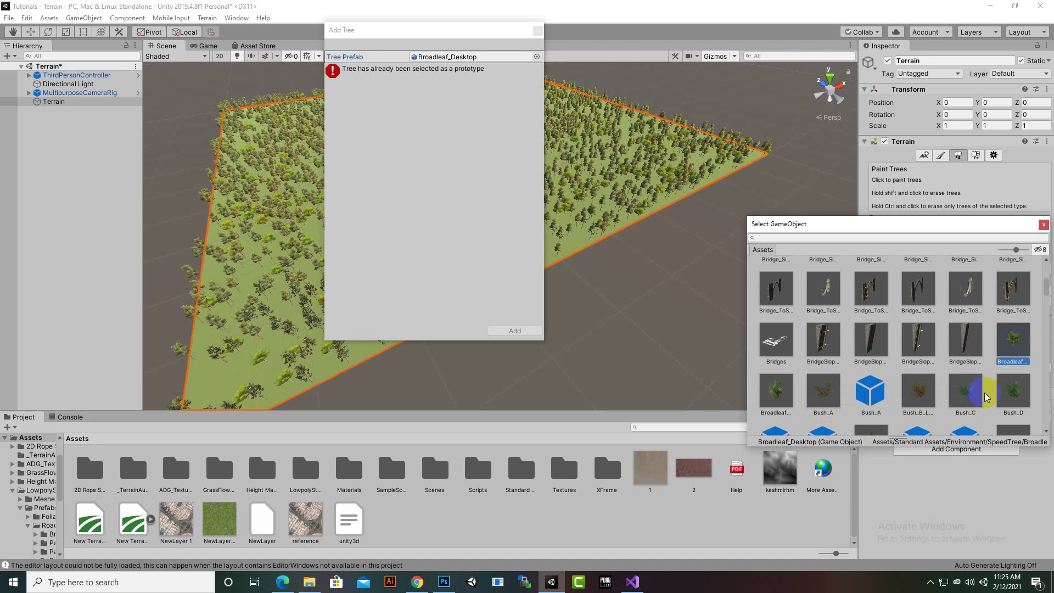
double_click(1012, 393)
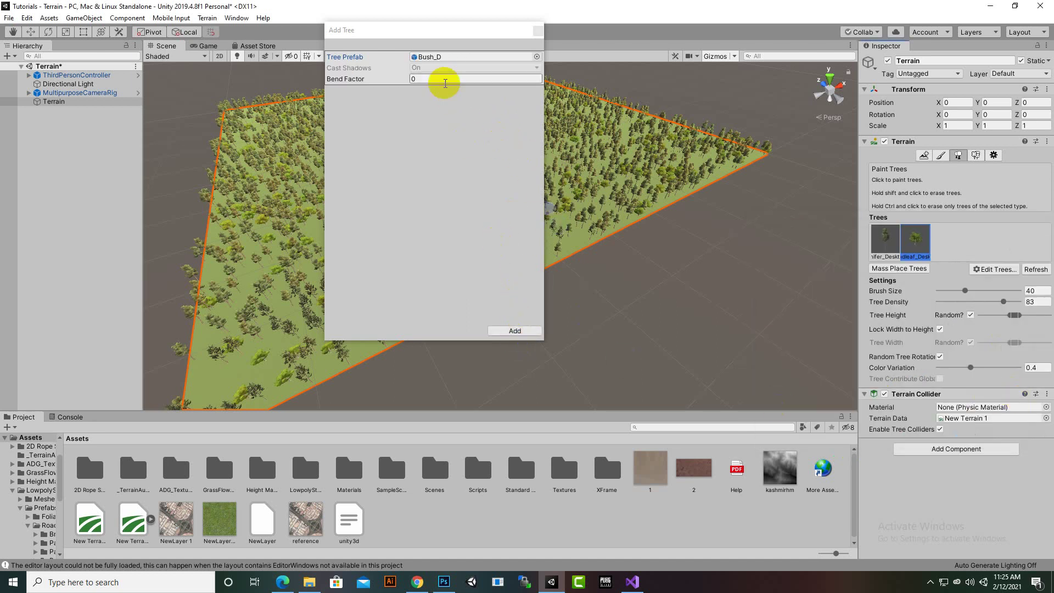
click(515, 330)
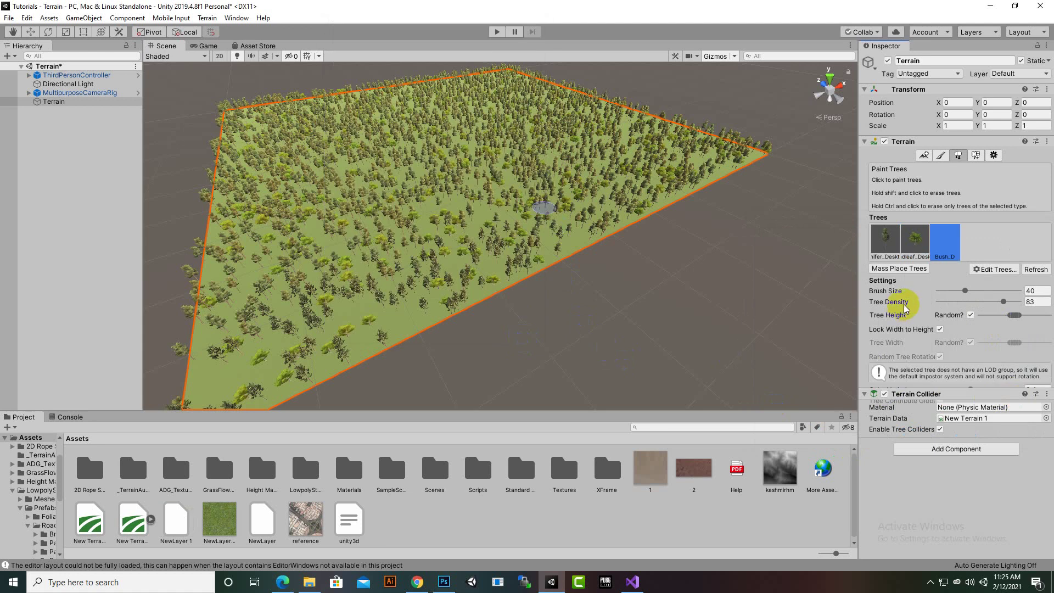
Step: Mass place 2000 Bush_D bushes across the terrain, keeping existing trees, and inspect them up close
click(901, 268)
click(698, 120)
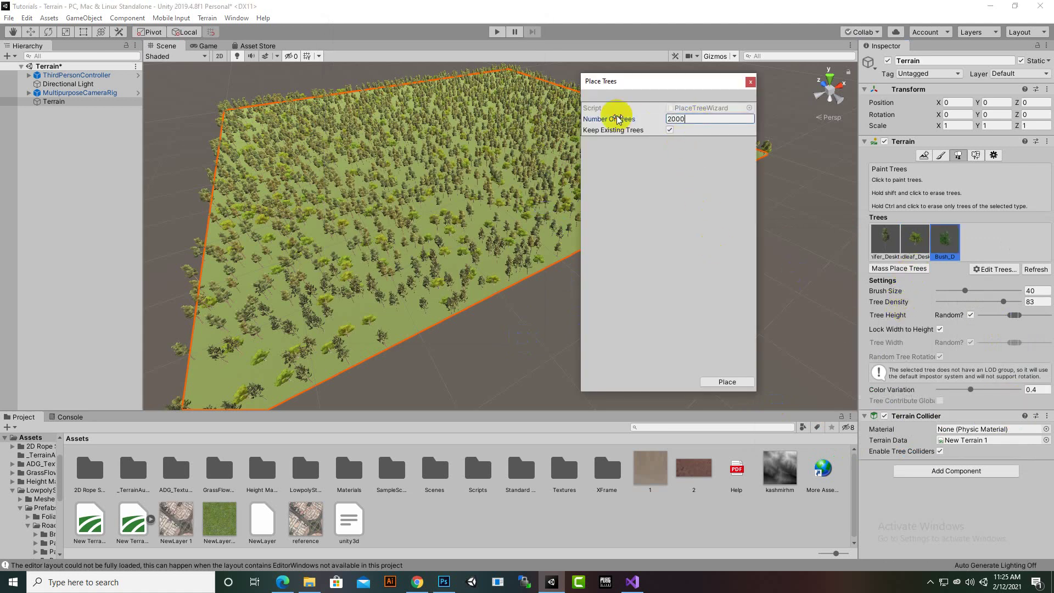
click(739, 385)
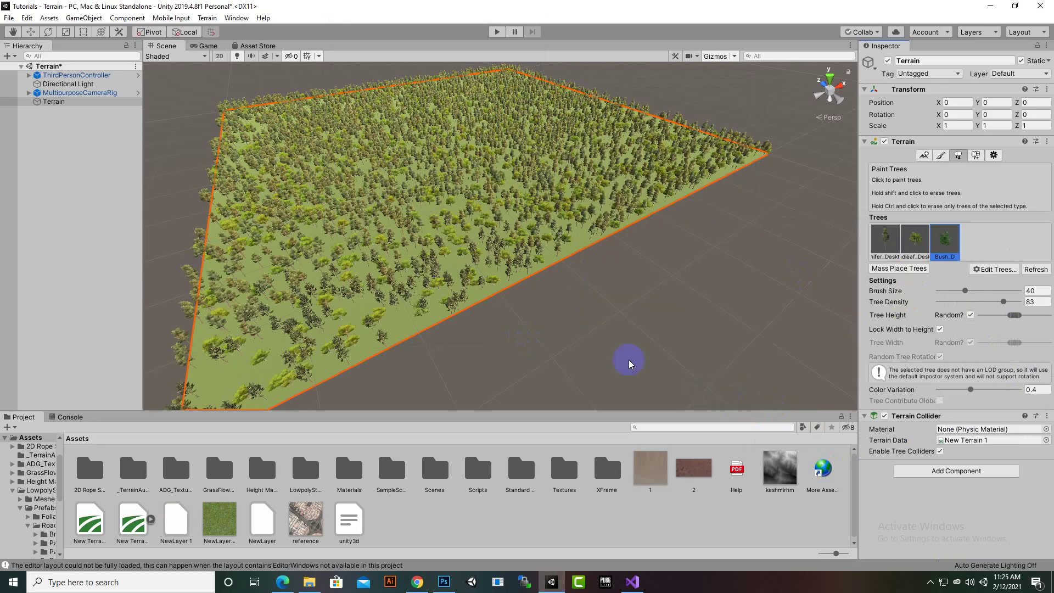
scroll(553, 275, up, 6)
scroll(554, 258, up, 10)
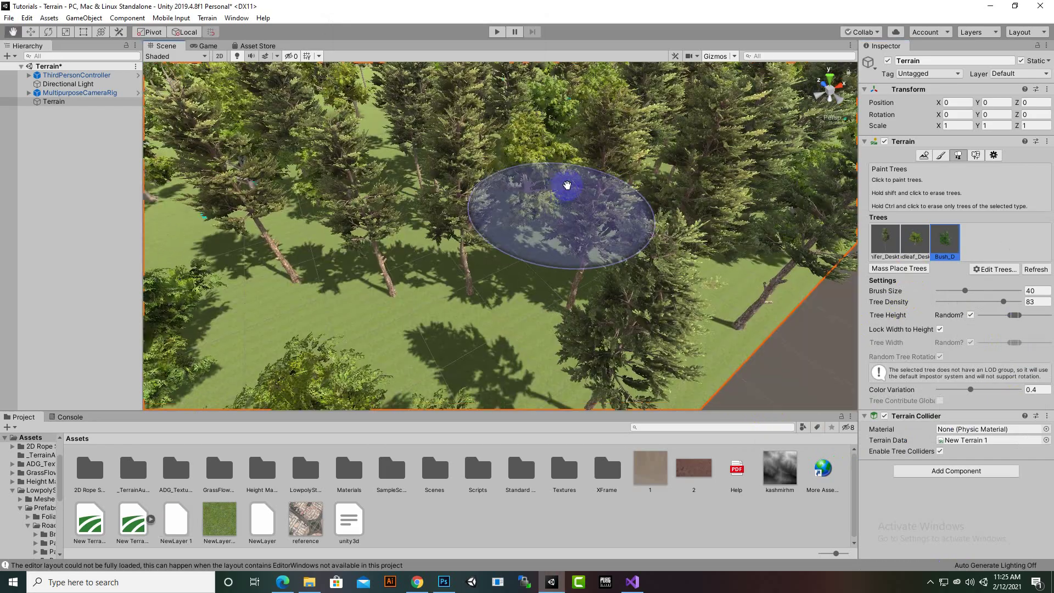
scroll(583, 177, down, 8)
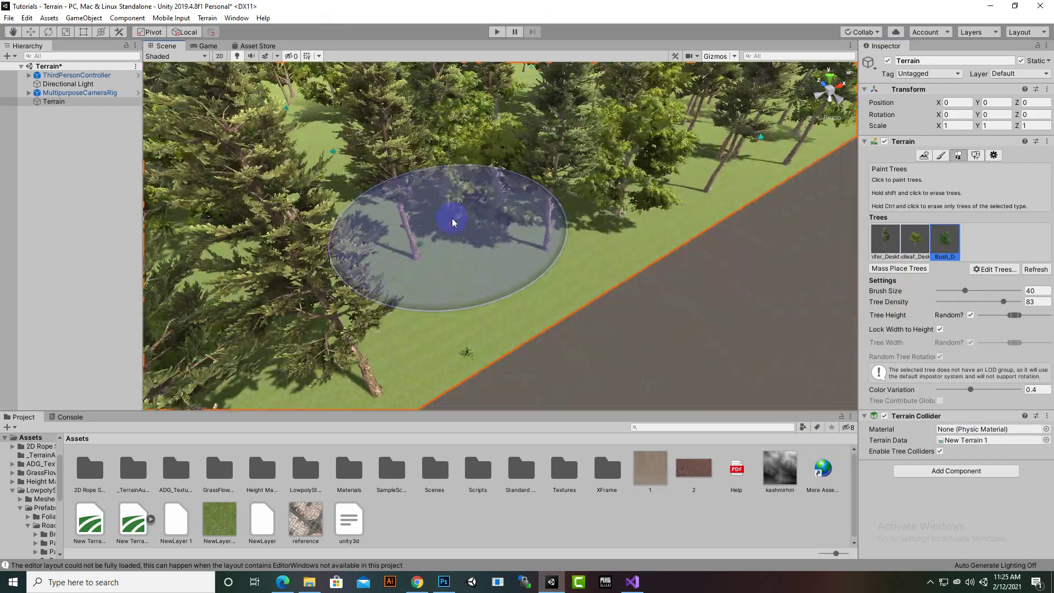
scroll(747, 246, up, 8)
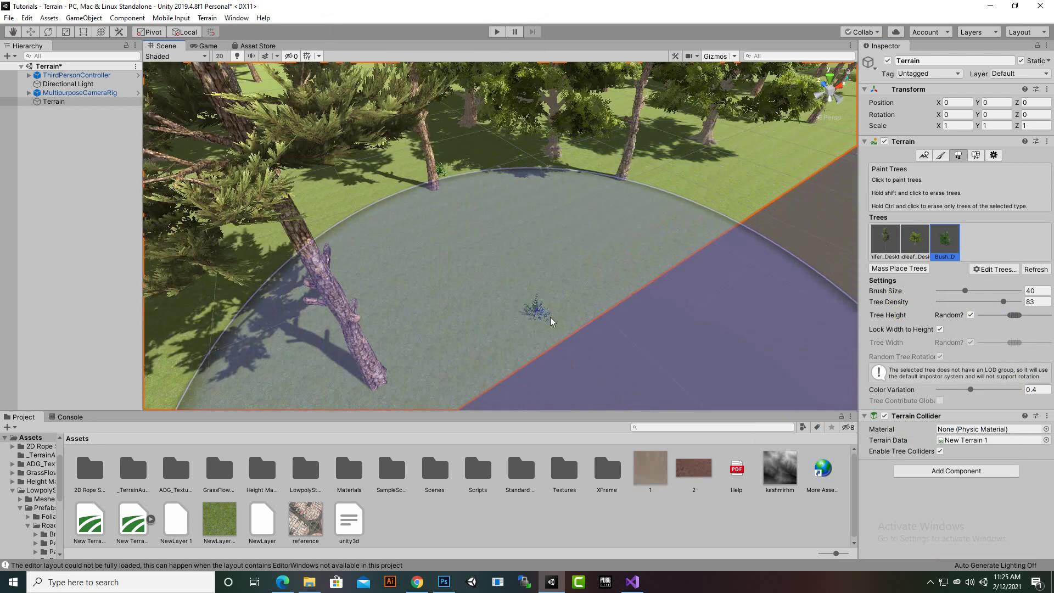
click(971, 246)
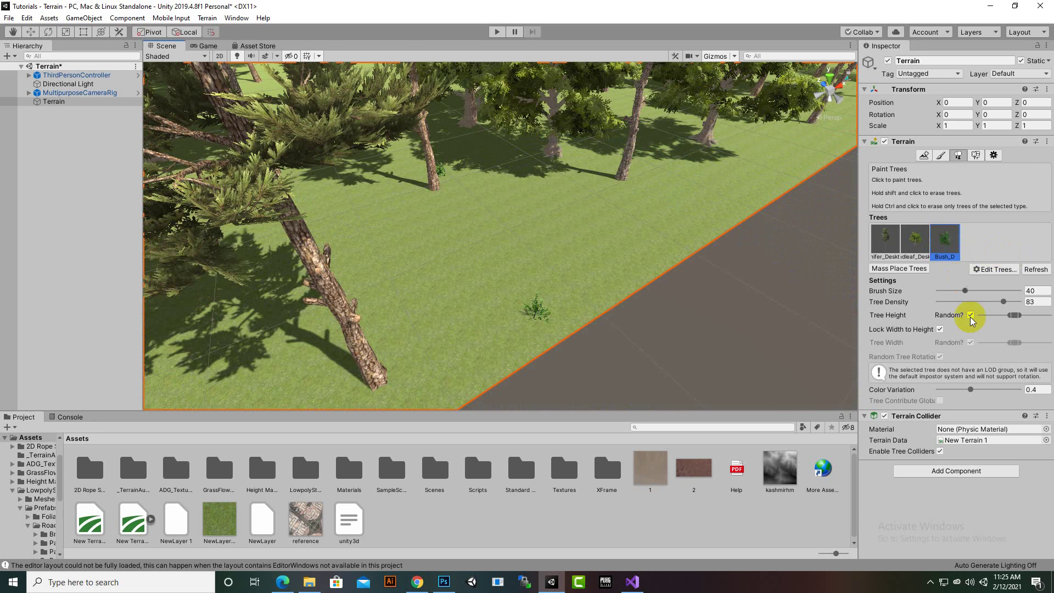
click(996, 269)
click(1000, 270)
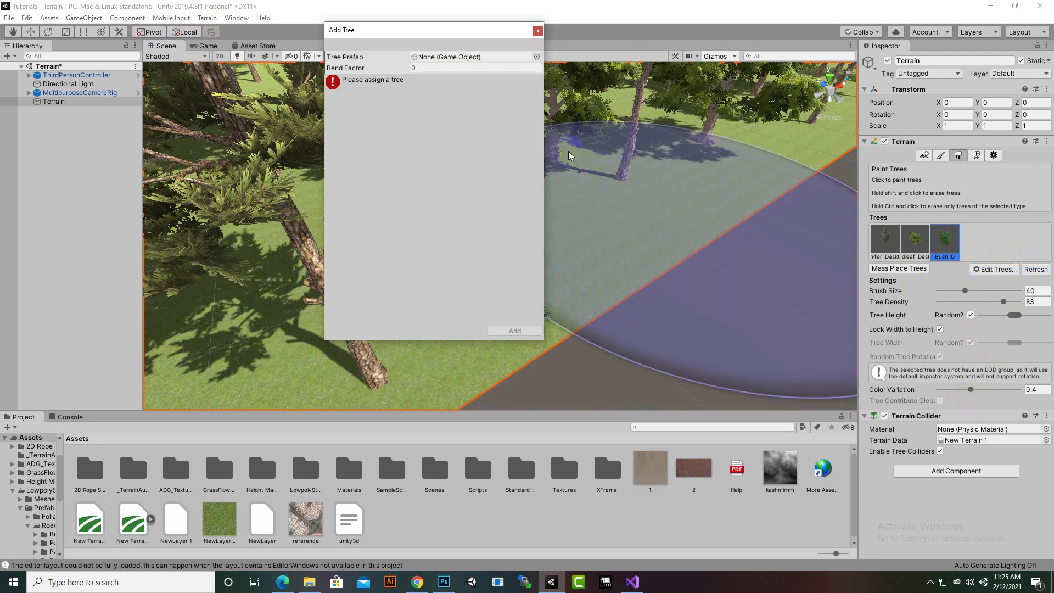
click(538, 31)
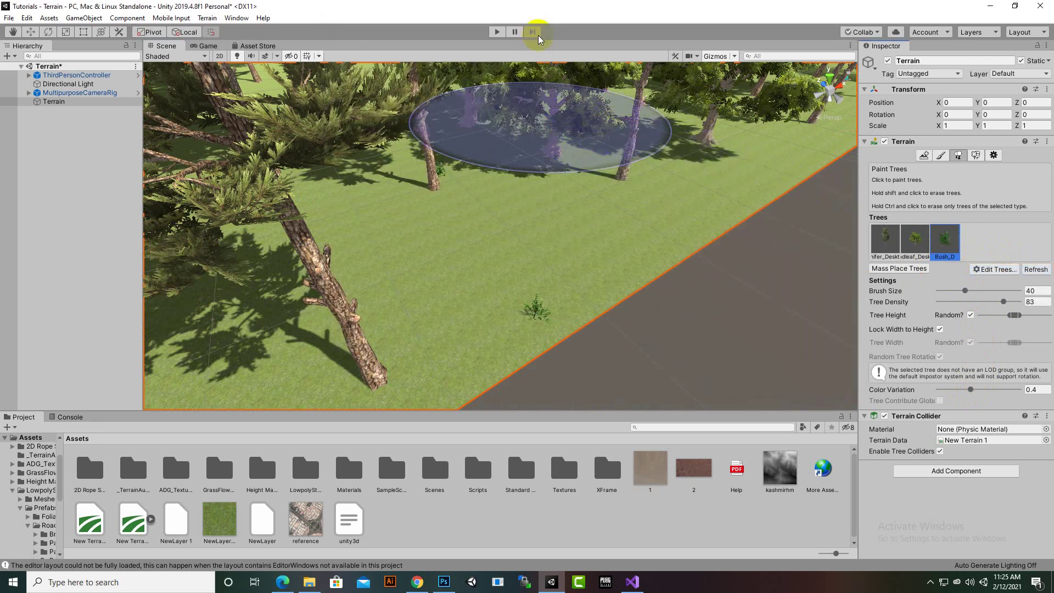
Step: Look over the planted forest edge and open the project's Standard Assets folder
scroll(765, 216, down, 10)
mouse_move(624, 269)
middle_down()
mouse_move(631, 371)
mouse_move(753, 277)
mouse_move(734, 213)
mouse_move(711, 240)
mouse_move(645, 238)
middle_up()
scroll(645, 238, up, 5)
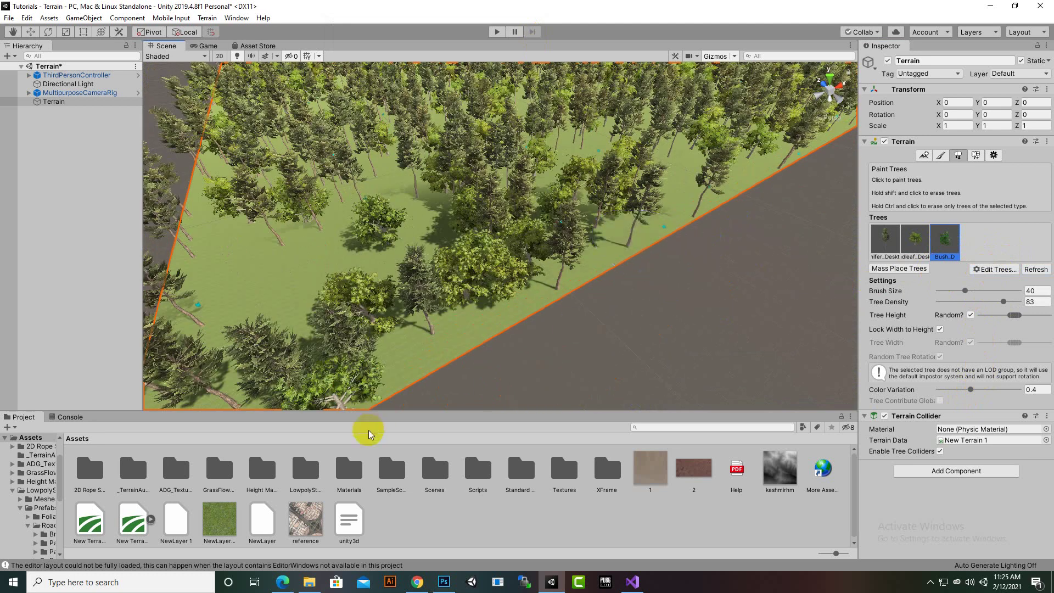
click(529, 469)
double_click(530, 470)
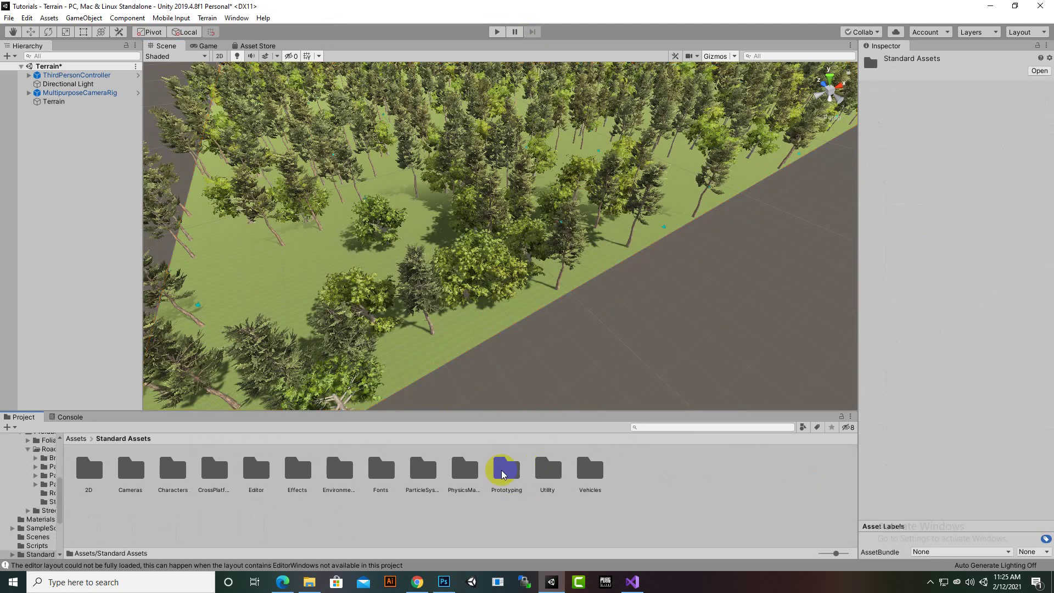
Step: Lower the ThirdPersonController toward the forest terrain with the Move tool, to about Y 130.9
click(119, 77)
scroll(387, 196, down, 10)
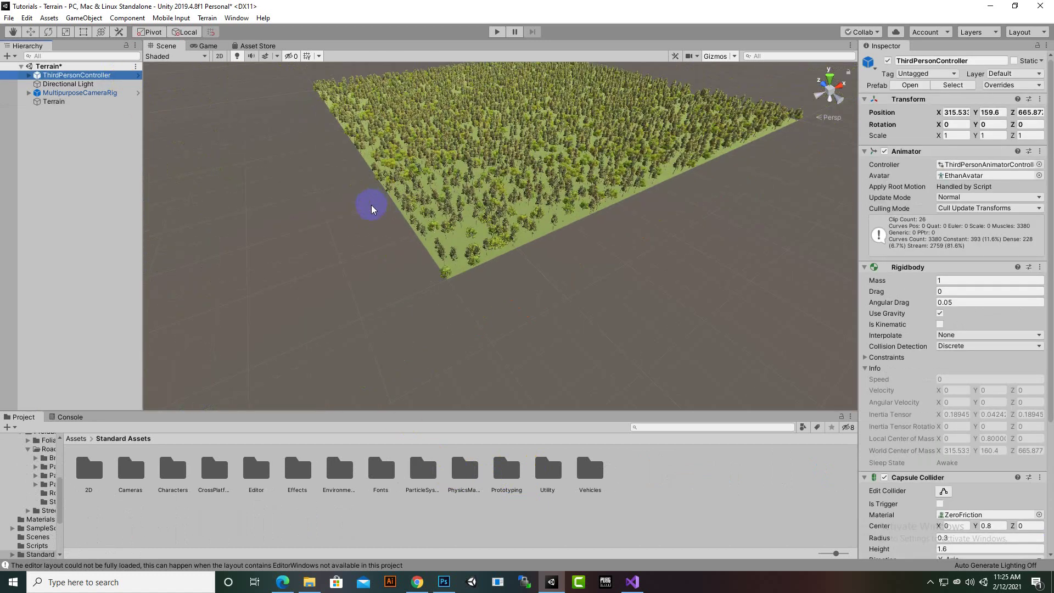
middle_drag(359, 235, 332, 288)
key(f)
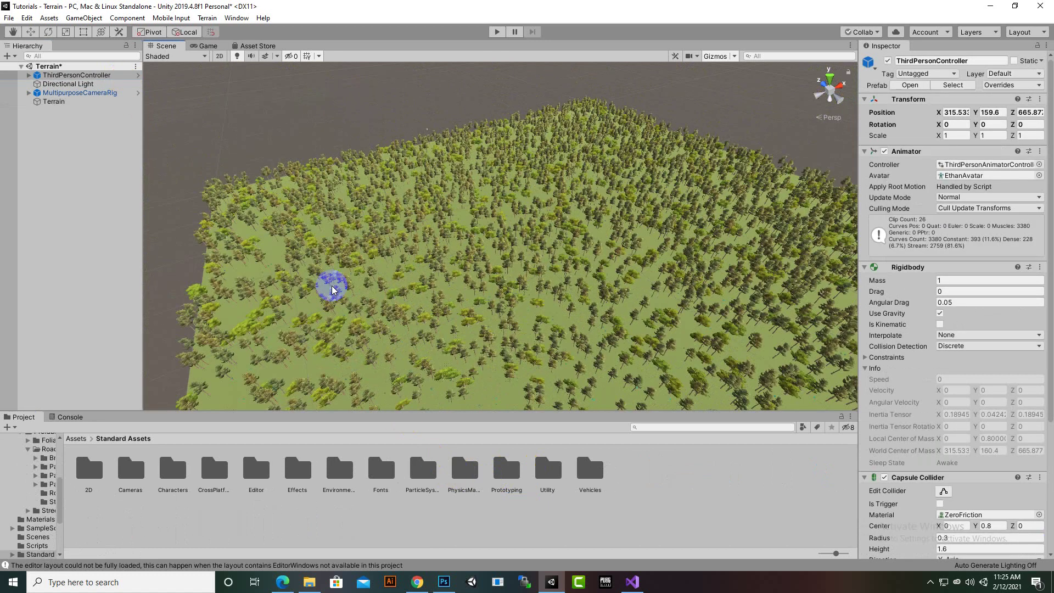
middle_drag(601, 289, 677, 230)
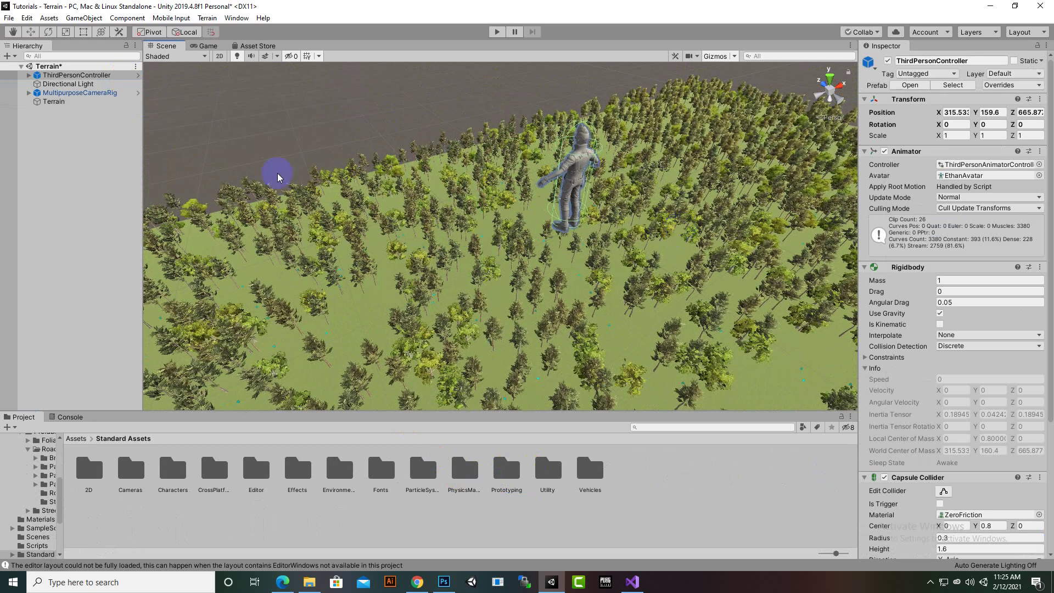
click(27, 47)
click(30, 33)
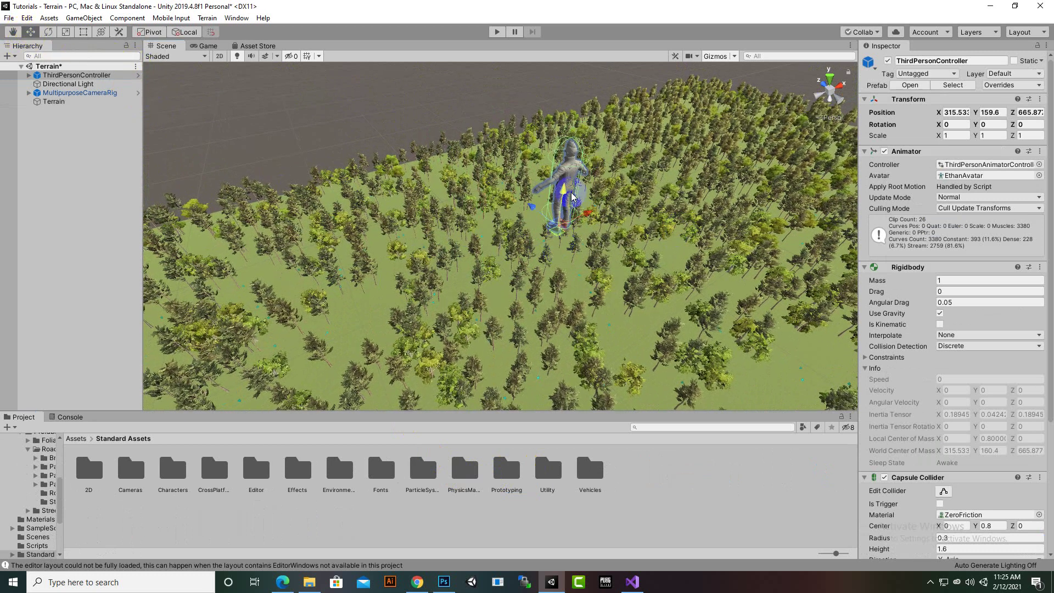
drag(573, 197, 541, 456)
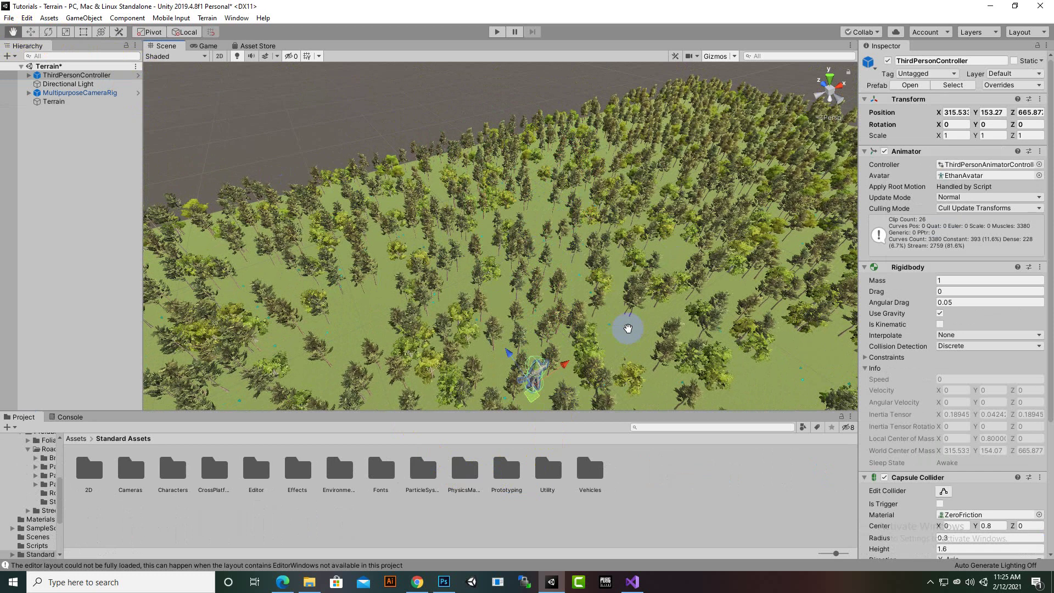
middle_drag(628, 328, 595, 160)
drag(520, 263, 535, 412)
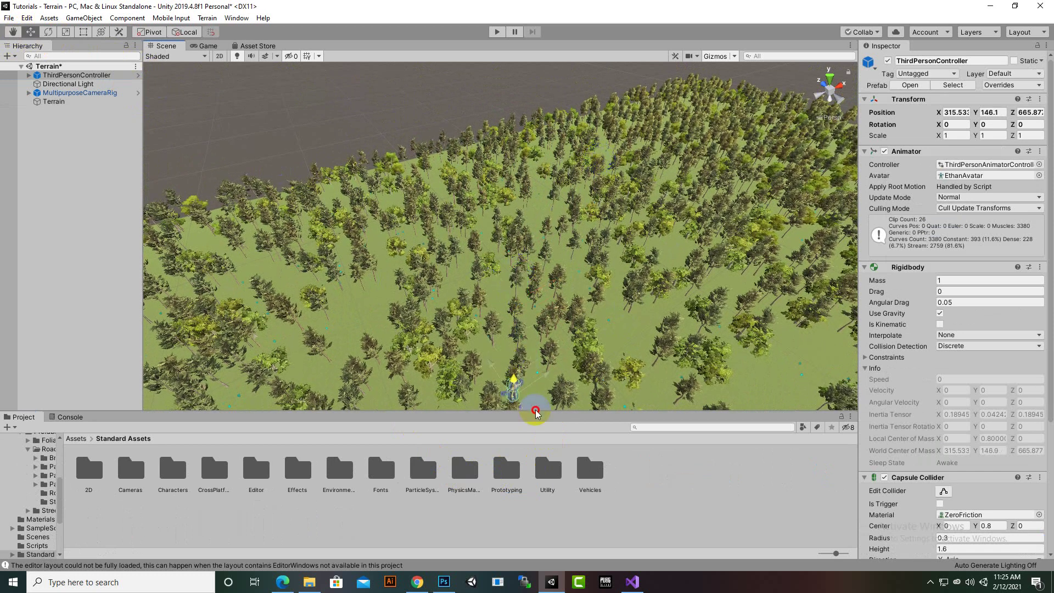
middle_drag(572, 329, 557, 263)
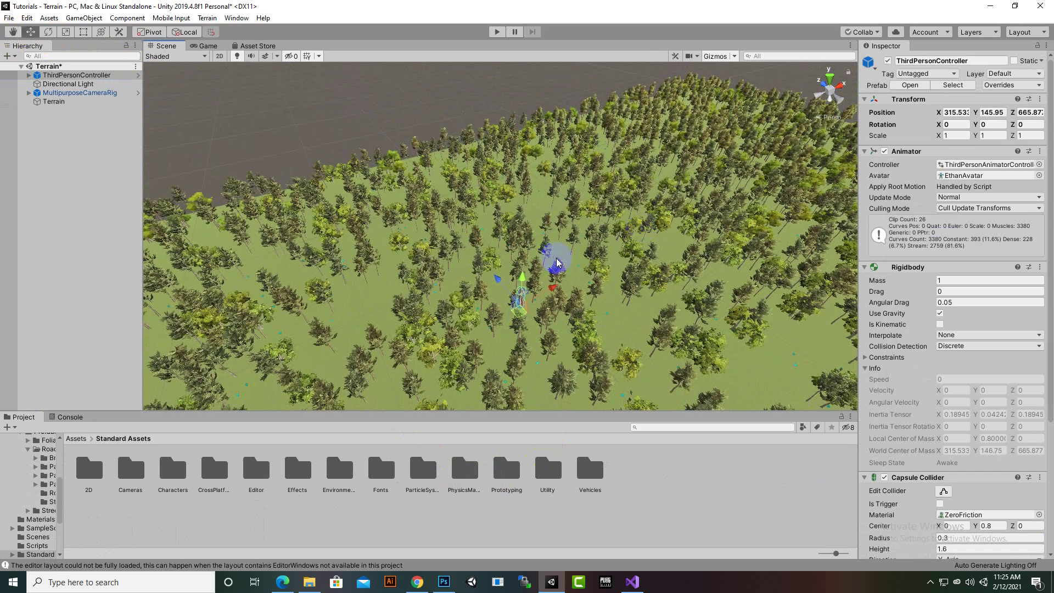
drag(521, 279, 530, 432)
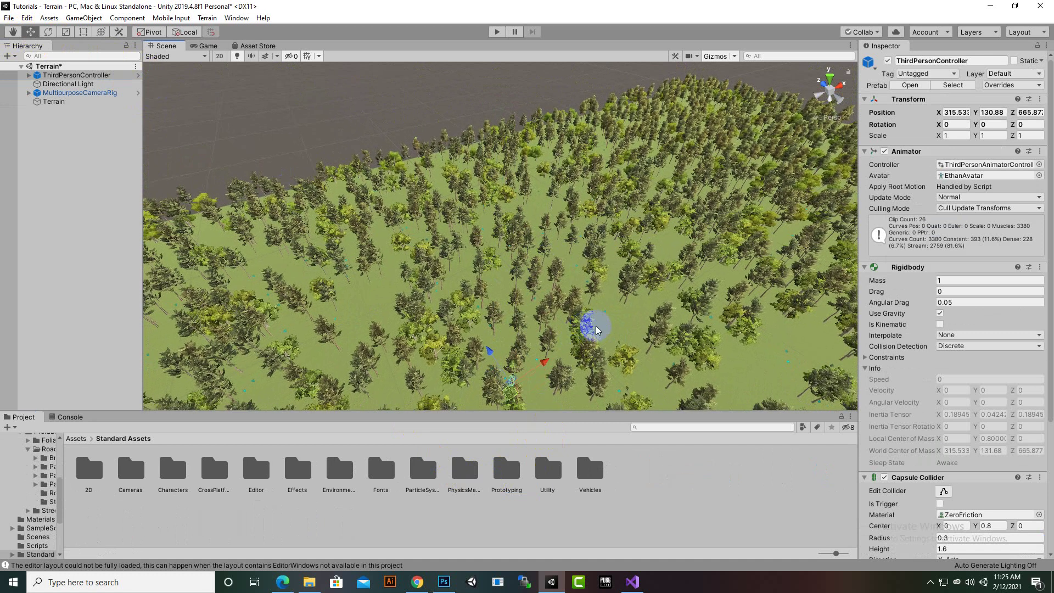
middle_drag(598, 330, 636, 324)
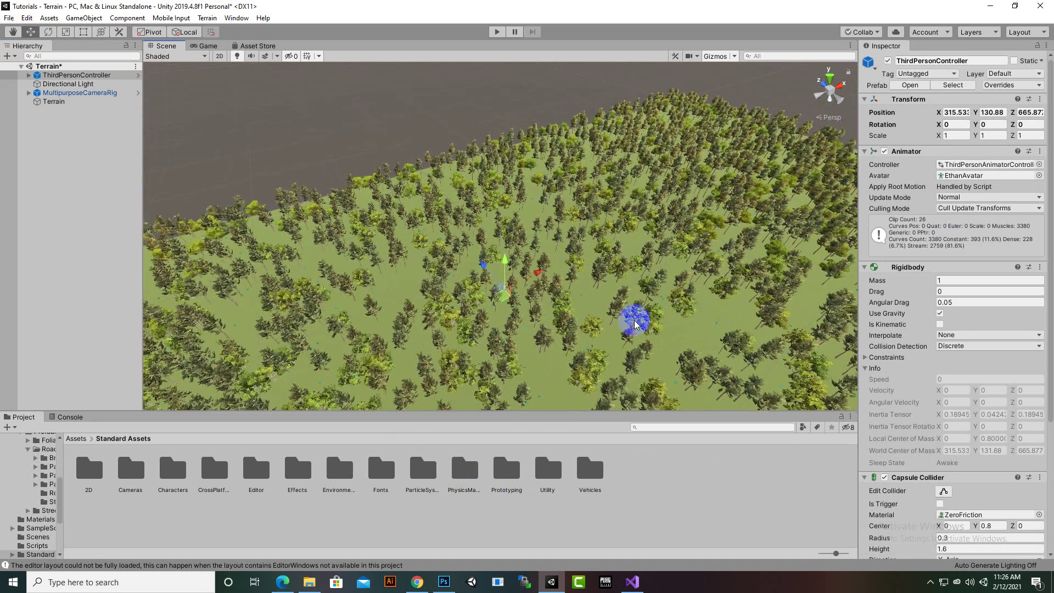
Step: Shift the ThirdPersonController to about X 342.7 and bring it down closer to the trees, at about Y 54.9
drag(511, 268, 603, 360)
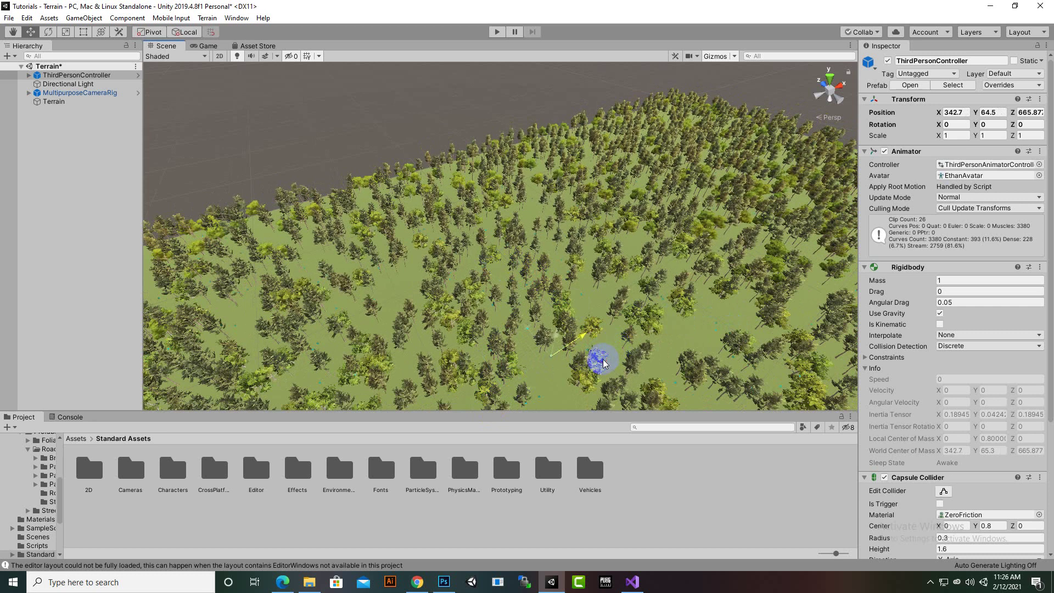
scroll(603, 360, up, 7)
key(f)
scroll(596, 308, down, 6)
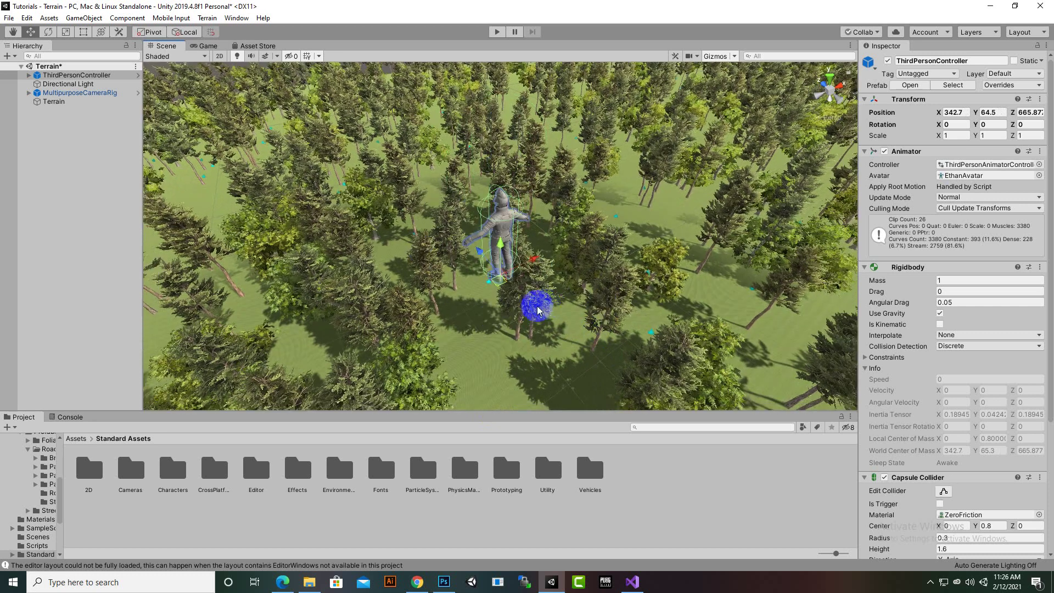
drag(500, 243, 512, 22)
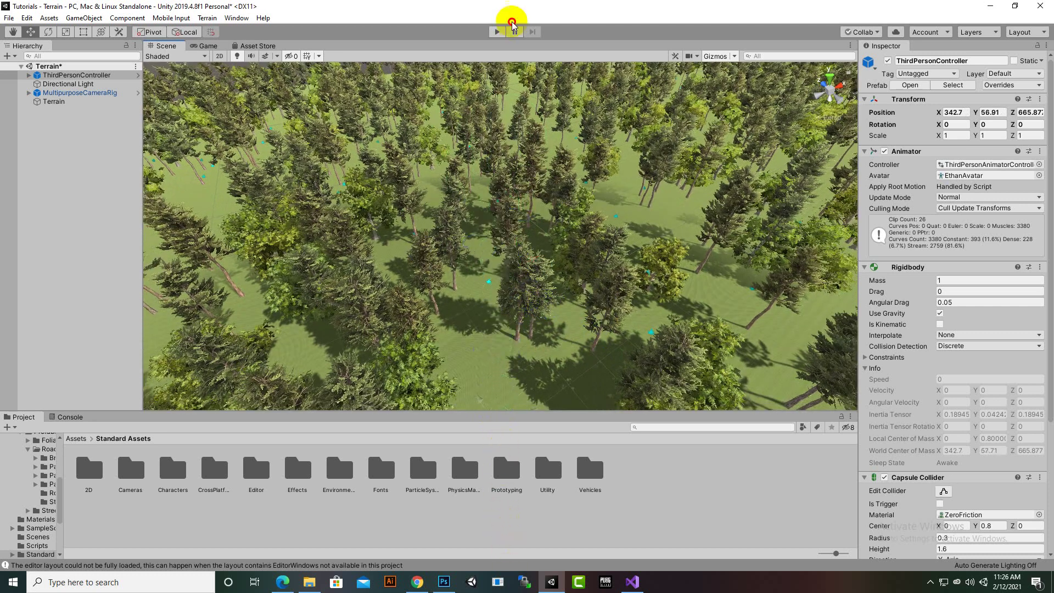
middle_drag(436, 306, 662, 102)
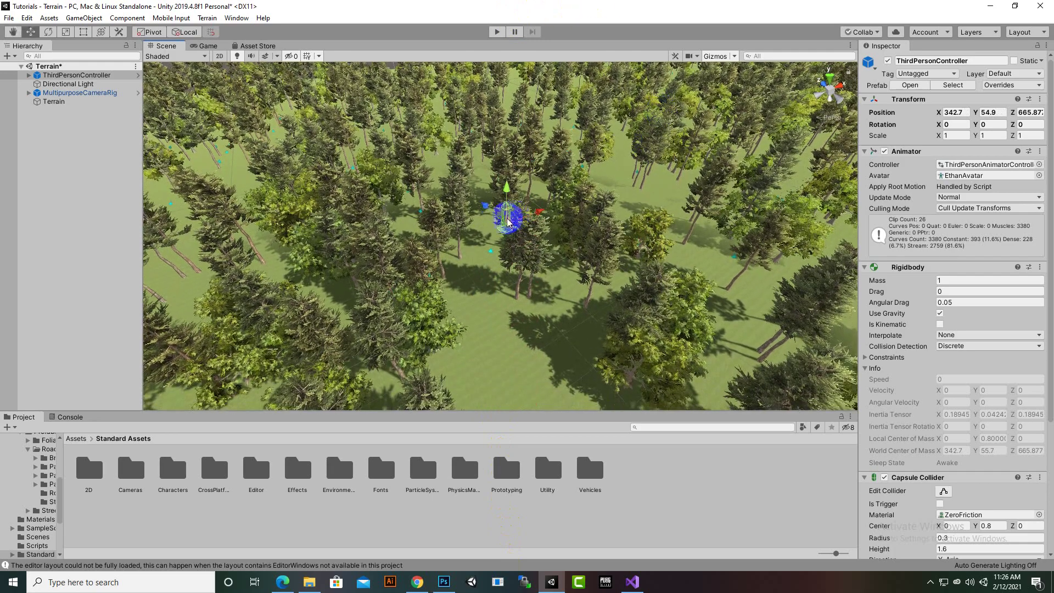
Step: Lower the ThirdPersonController close to the ground in the clearing between the trees, at about X 349 and Y 10.2
drag(504, 193, 499, 487)
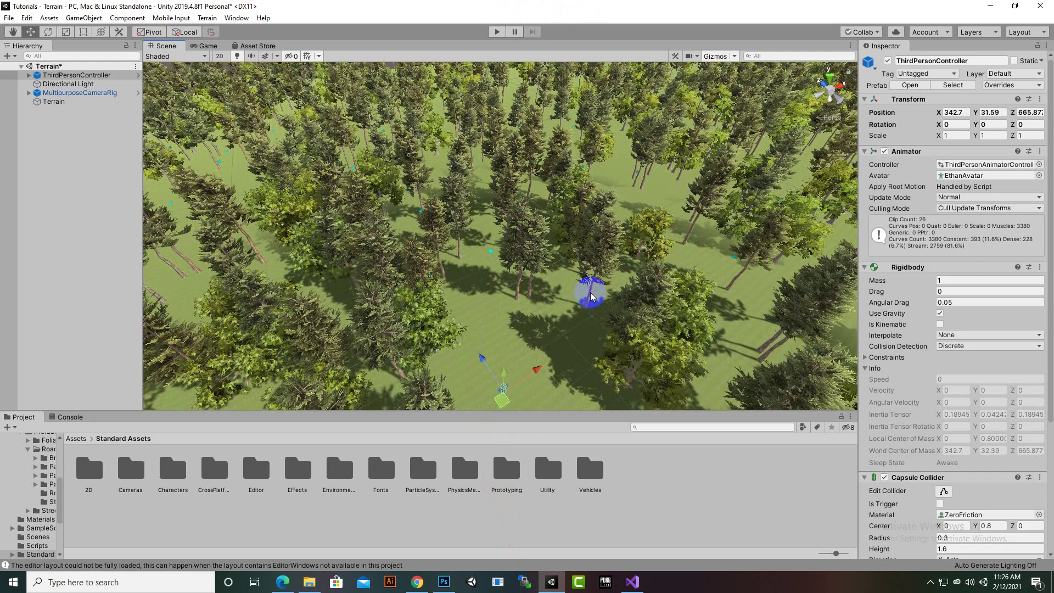
middle_drag(520, 289, 597, 288)
scroll(597, 288, down, 3)
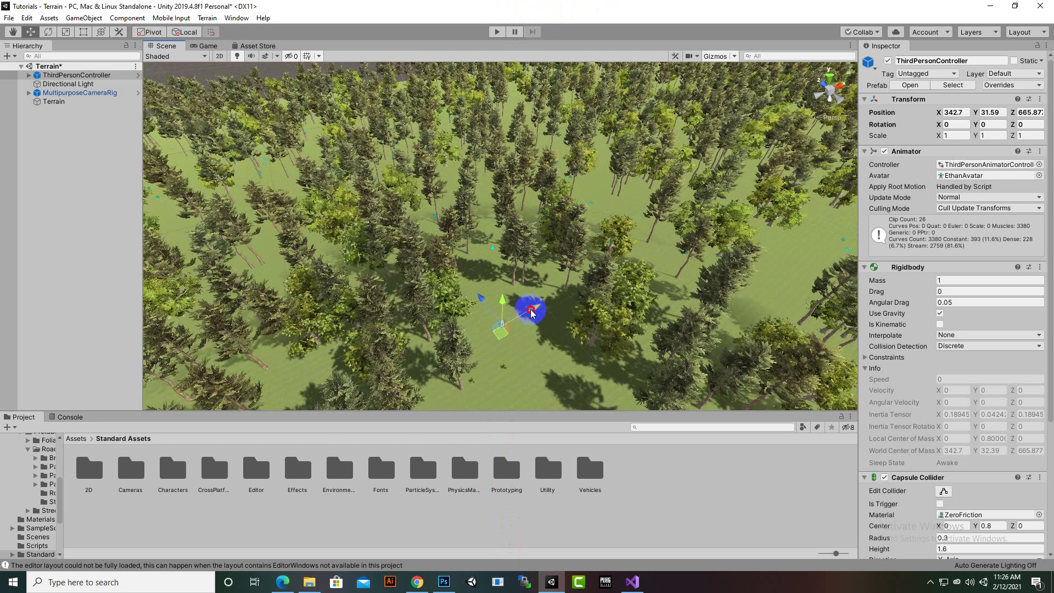
drag(533, 307, 553, 349)
middle_drag(560, 336, 553, 284)
drag(518, 335, 525, 296)
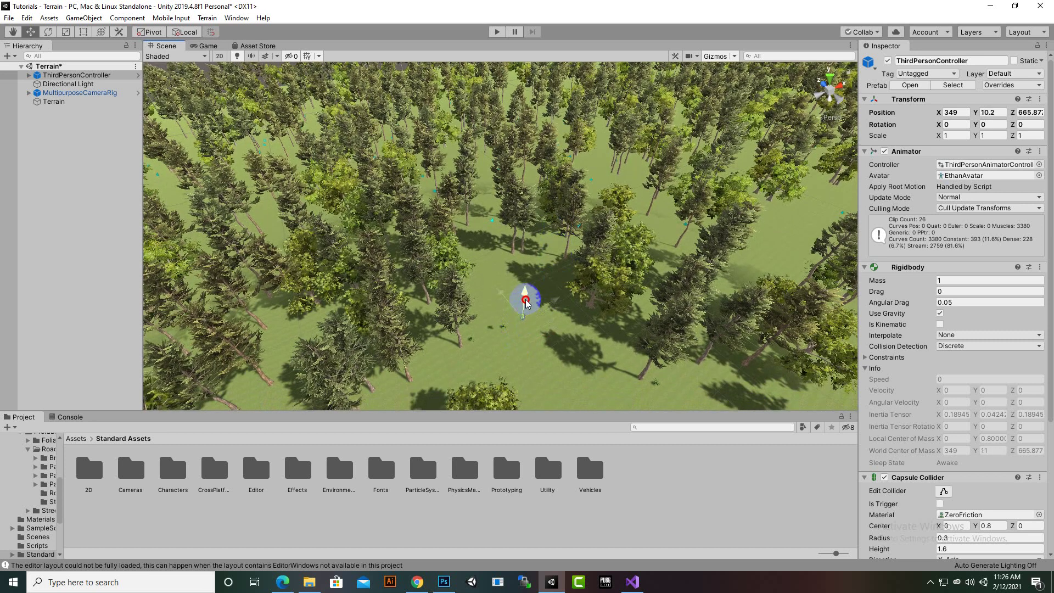
scroll(525, 330, up, 1)
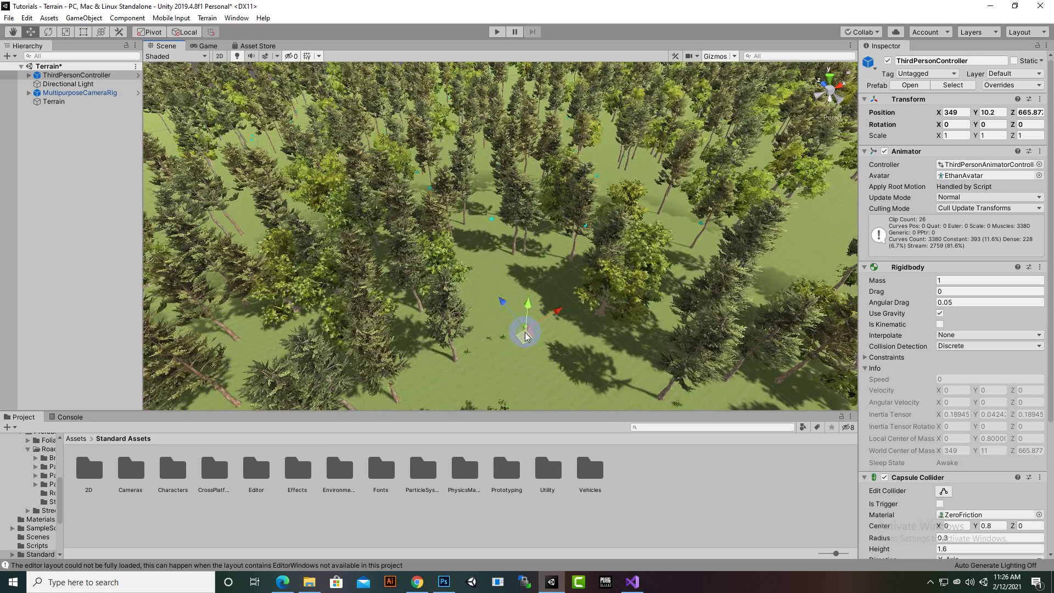
key(f)
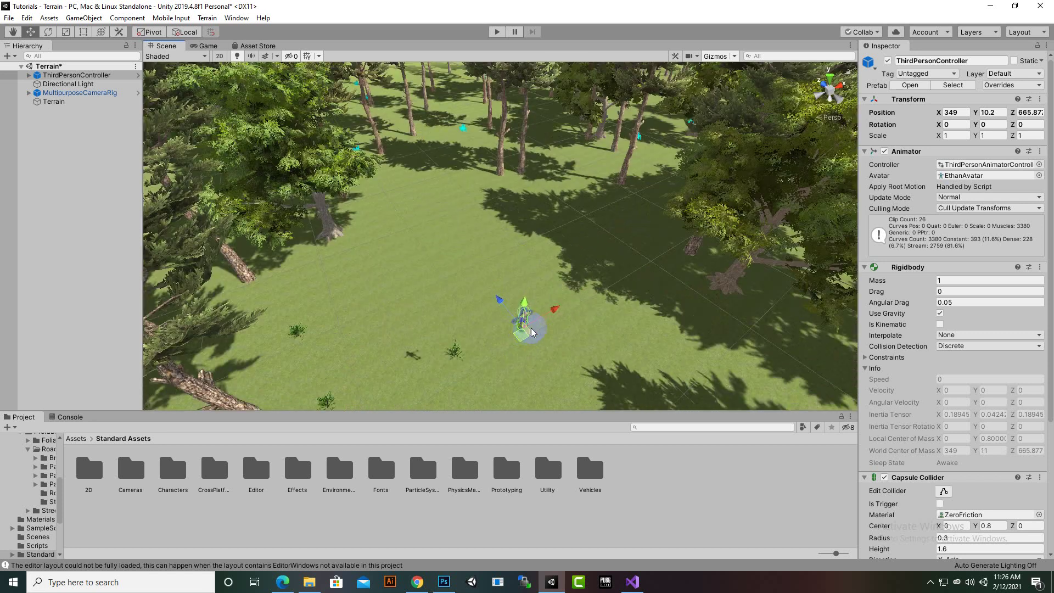
scroll(559, 233, down, 5)
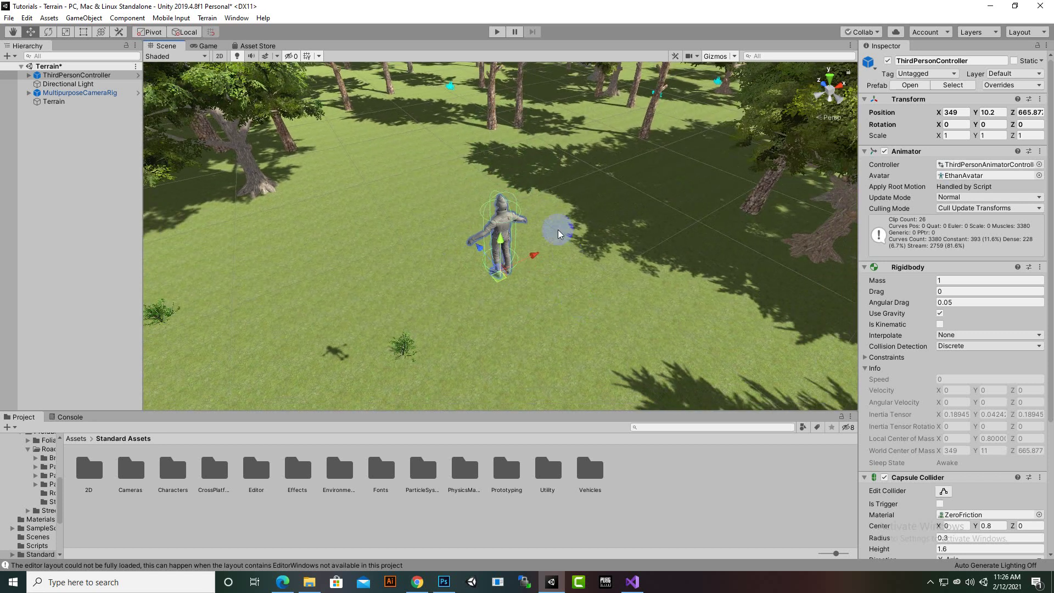
Step: Play-test the scene by running the character around the forest with the rendering statistics displayed, and stop playing
click(507, 31)
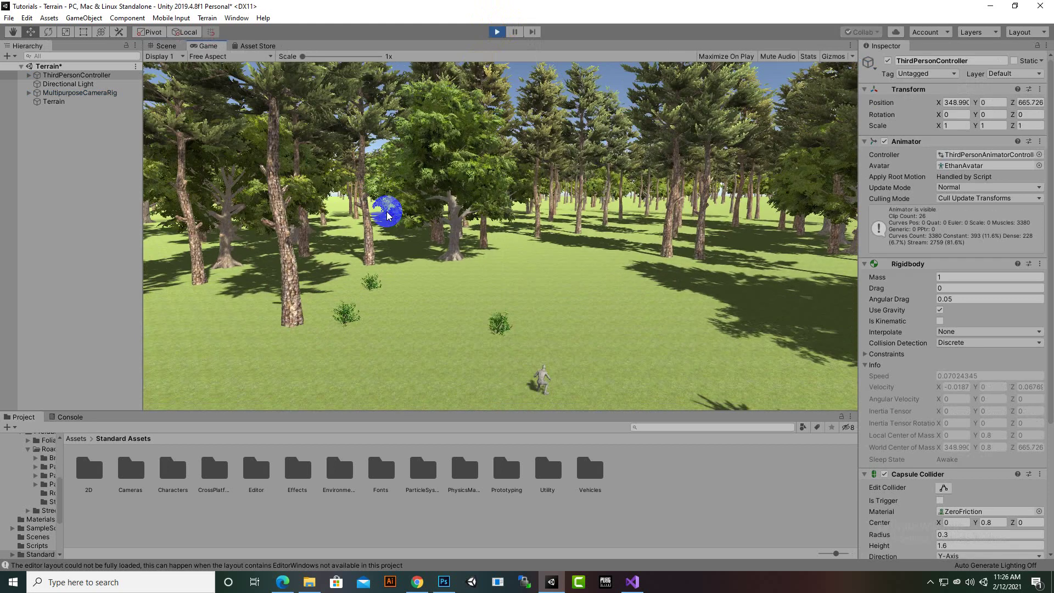
key(w)
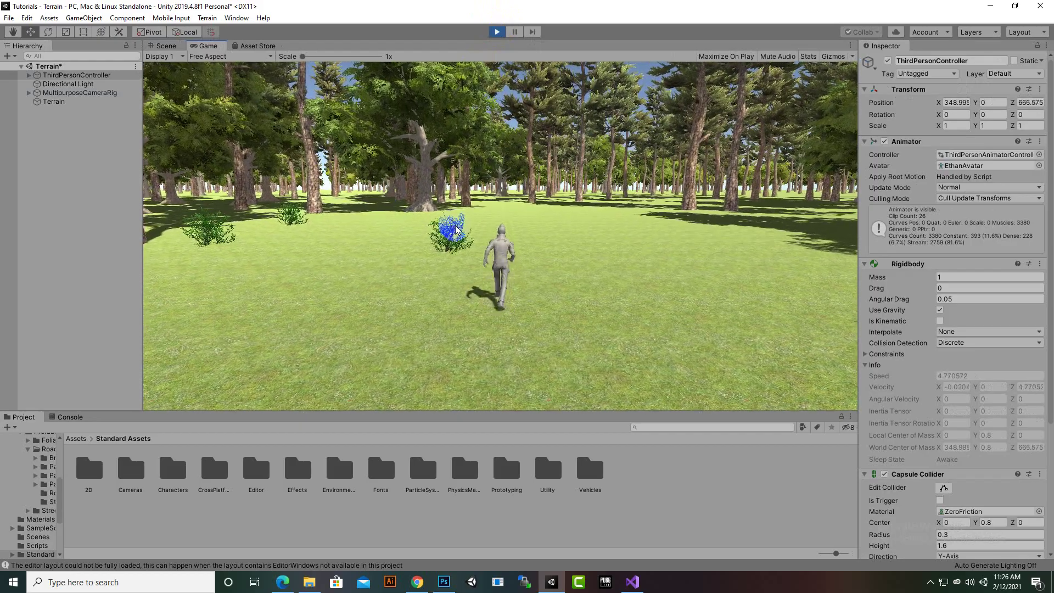
key(d)
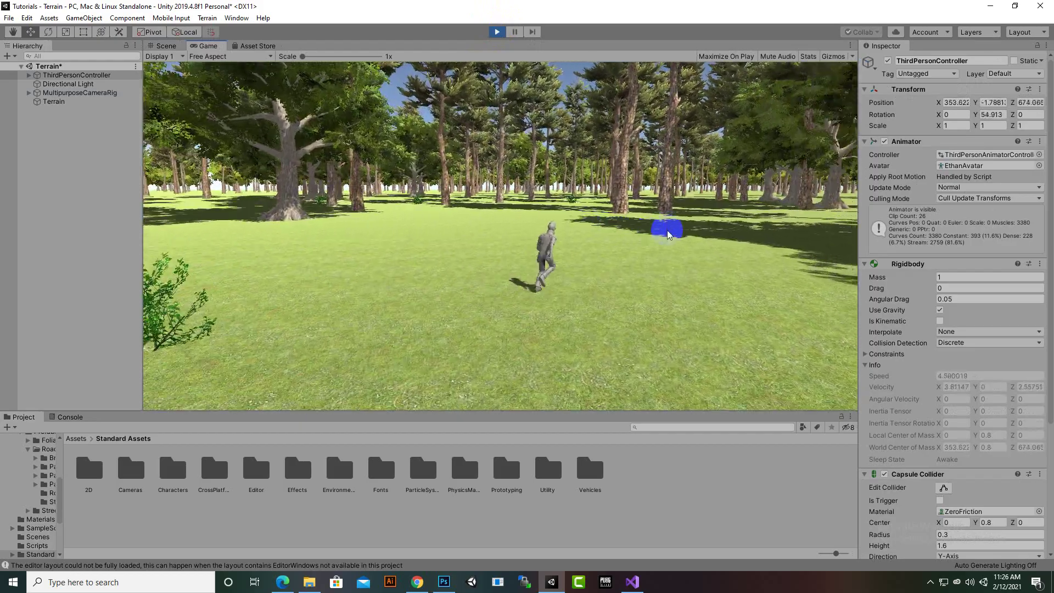
key(s)
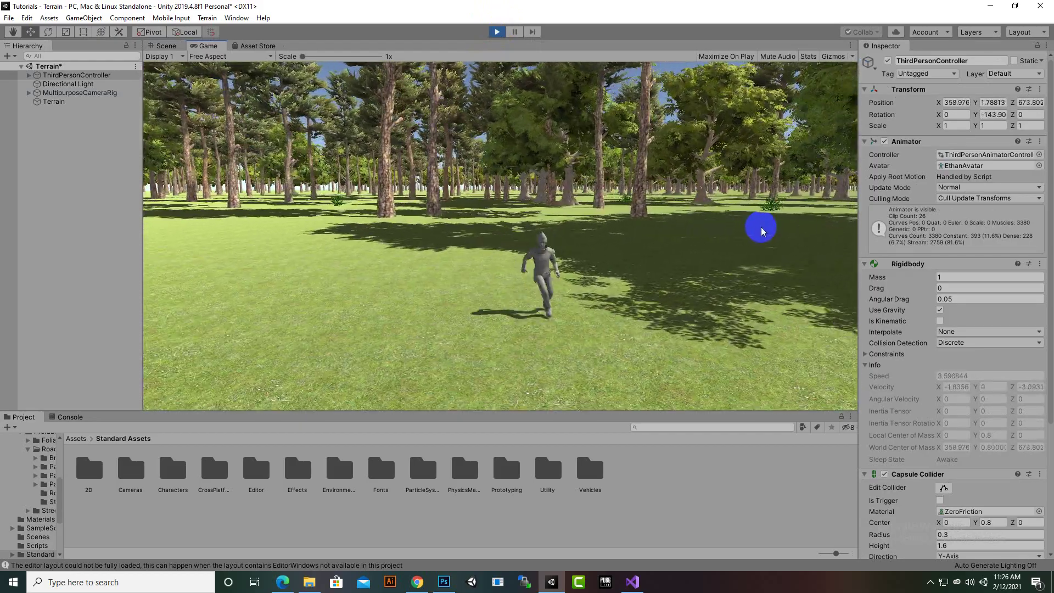
key(a)
key(w)
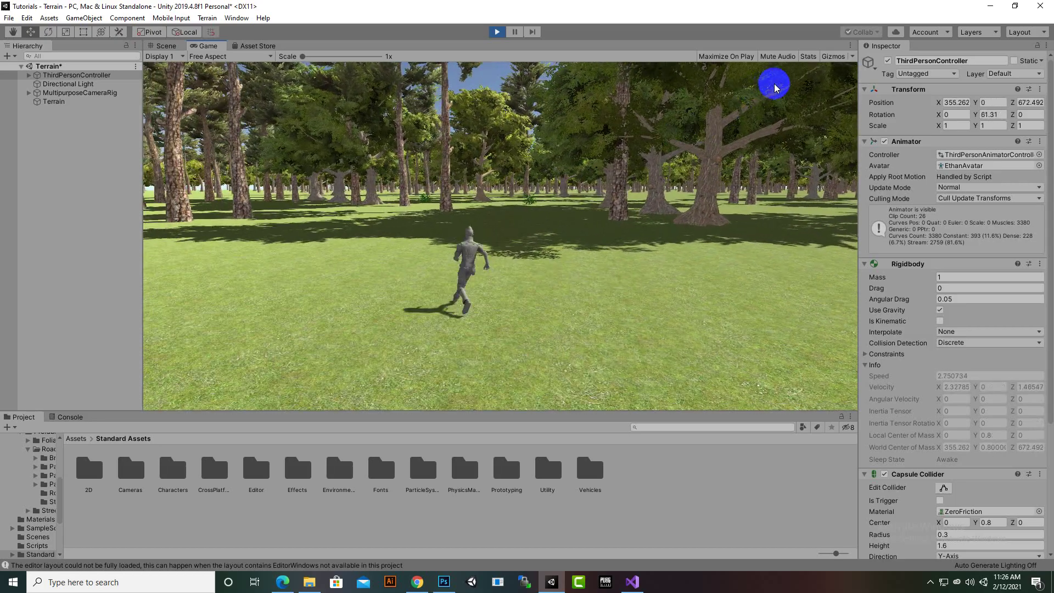
click(808, 56)
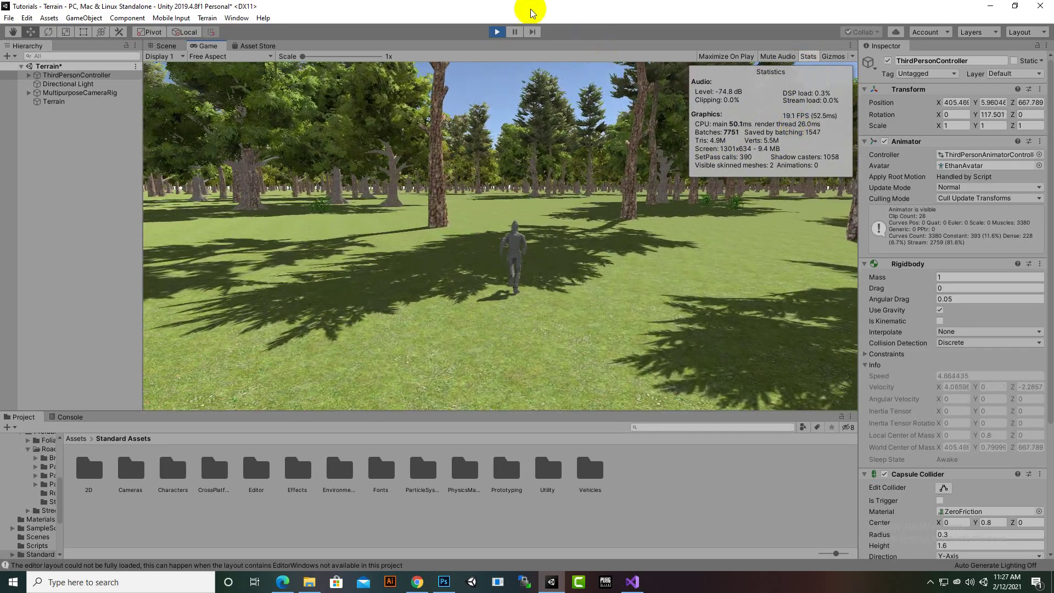
click(499, 33)
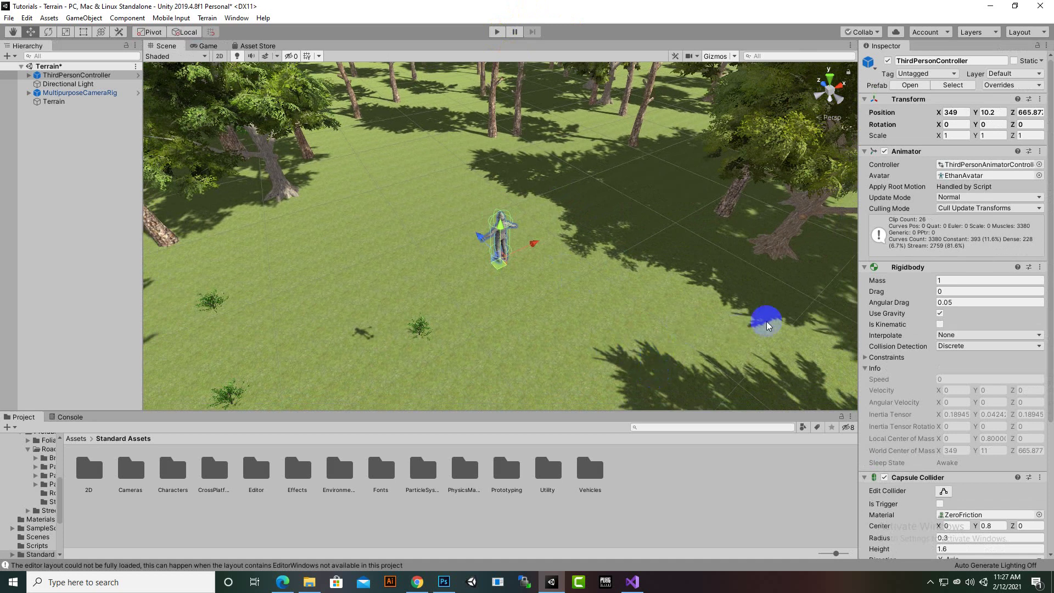
Step: Select the Terrain and start adding a grass texture with its Paint Details tool
click(53, 101)
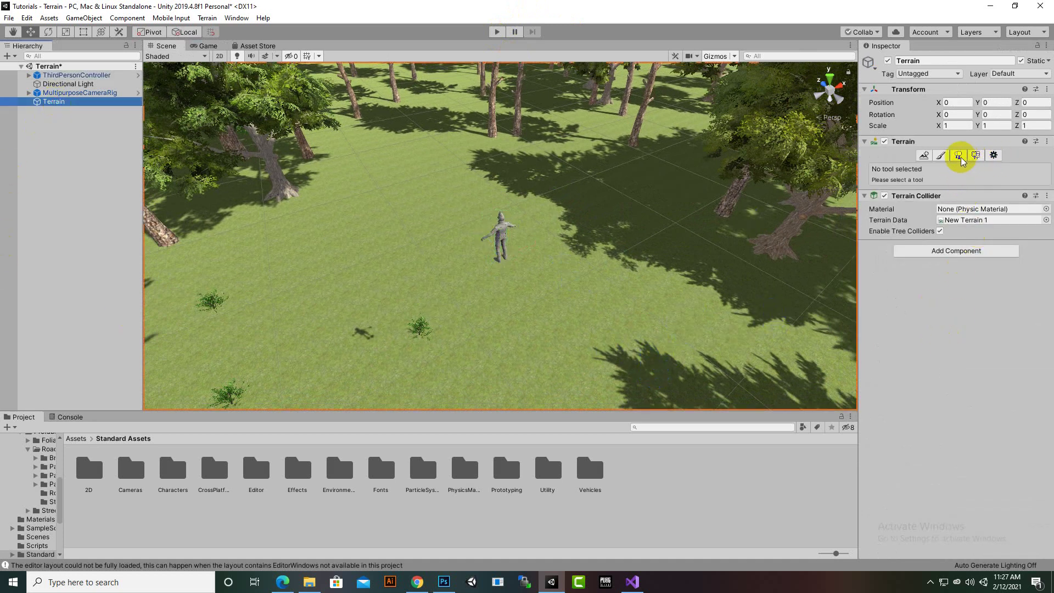
click(975, 155)
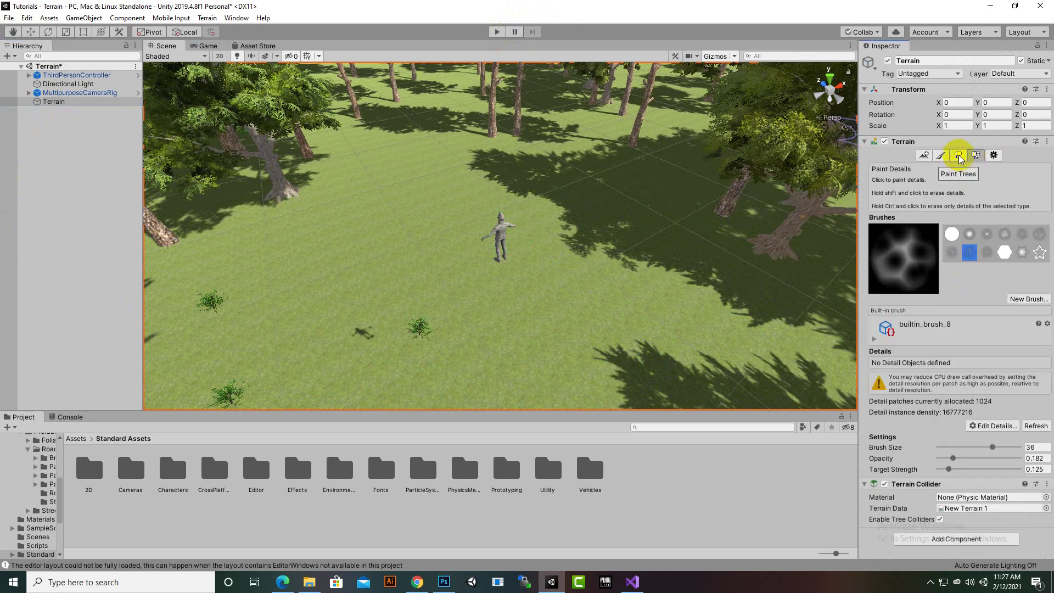
click(958, 156)
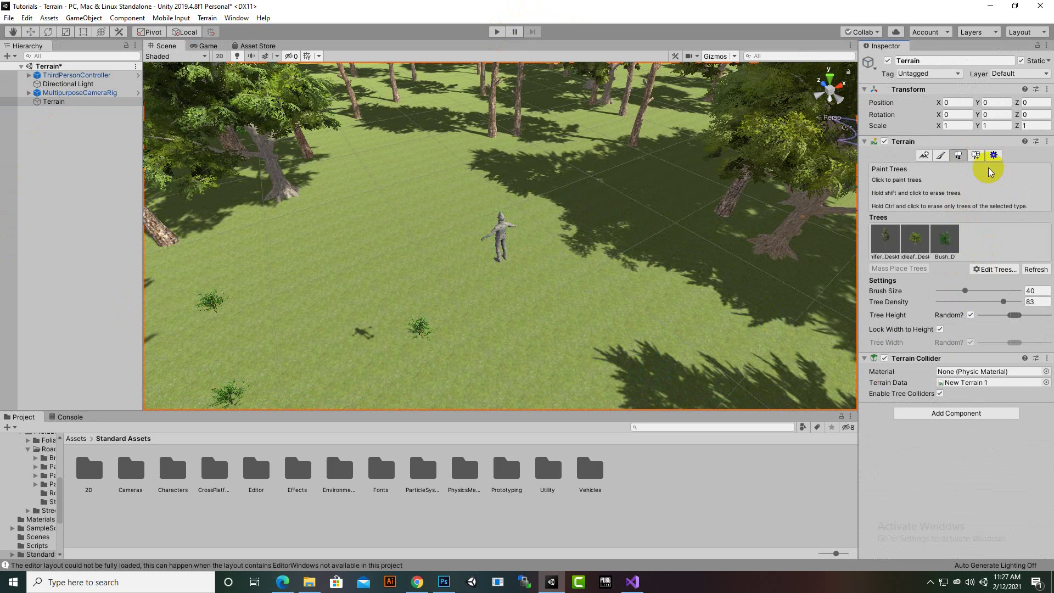
click(976, 155)
click(1017, 300)
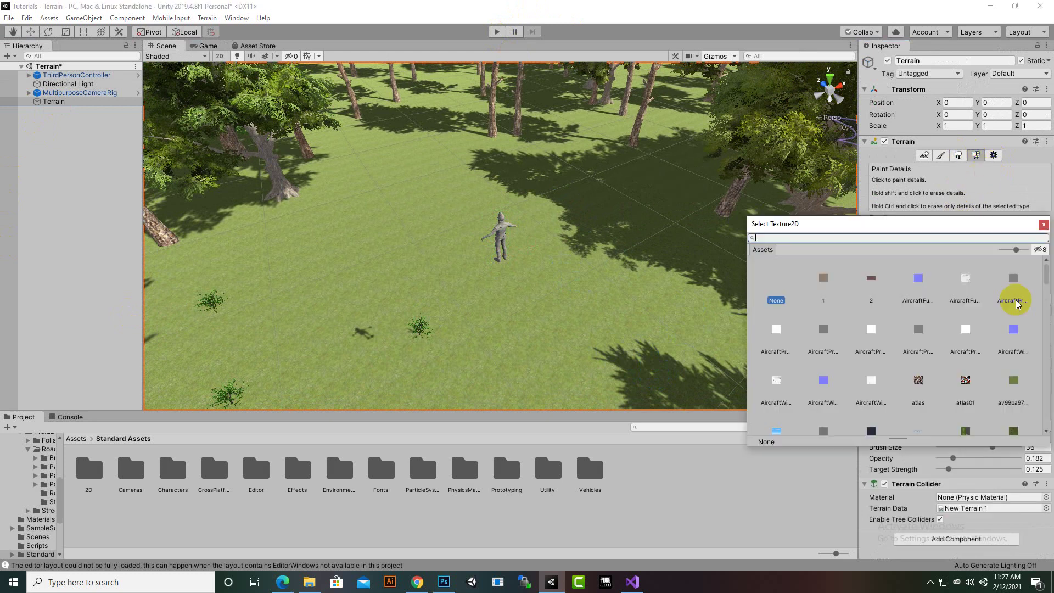
click(1043, 223)
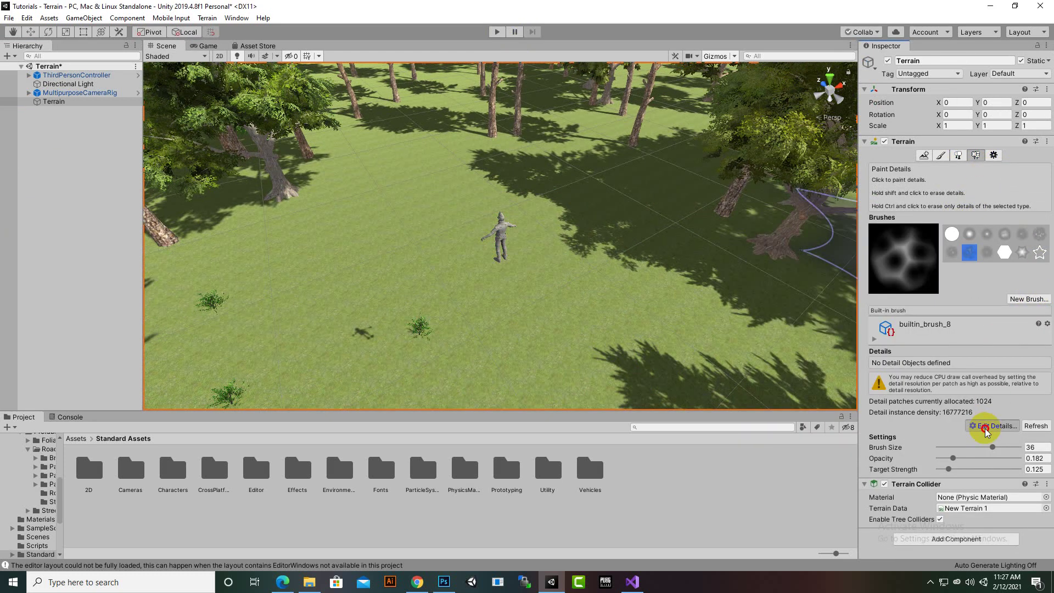
click(986, 429)
click(987, 428)
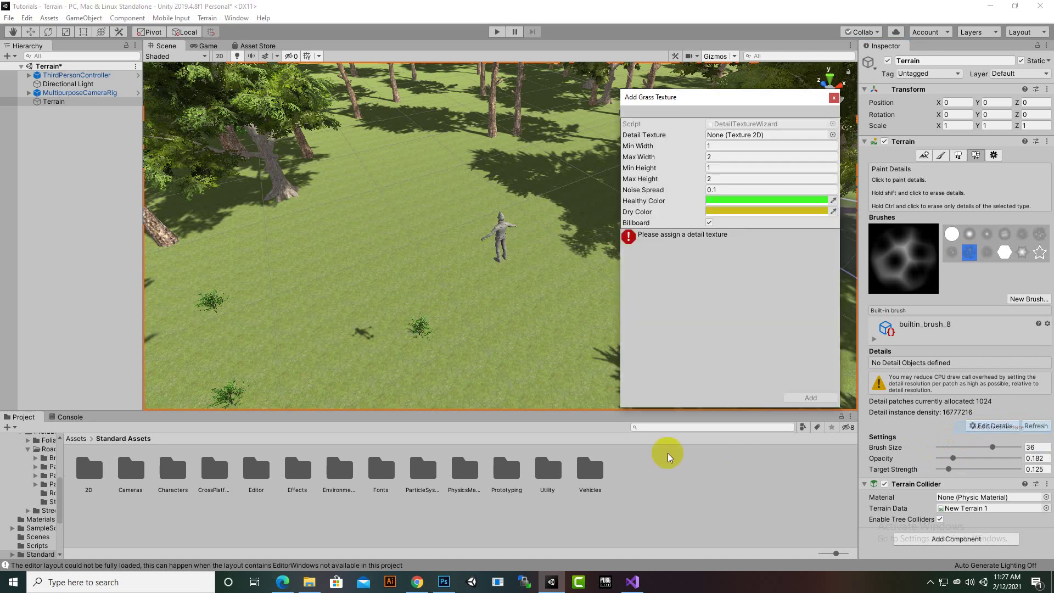
Step: Assign grass02 as the detail texture of the new grass
click(832, 135)
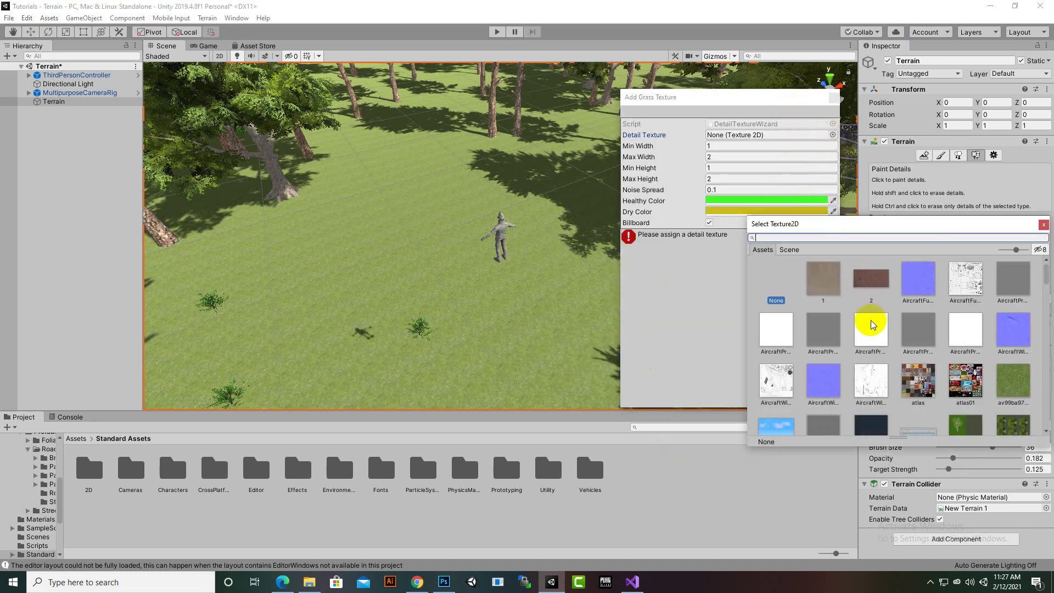
scroll(871, 324, down, 5)
scroll(871, 328, down, 5)
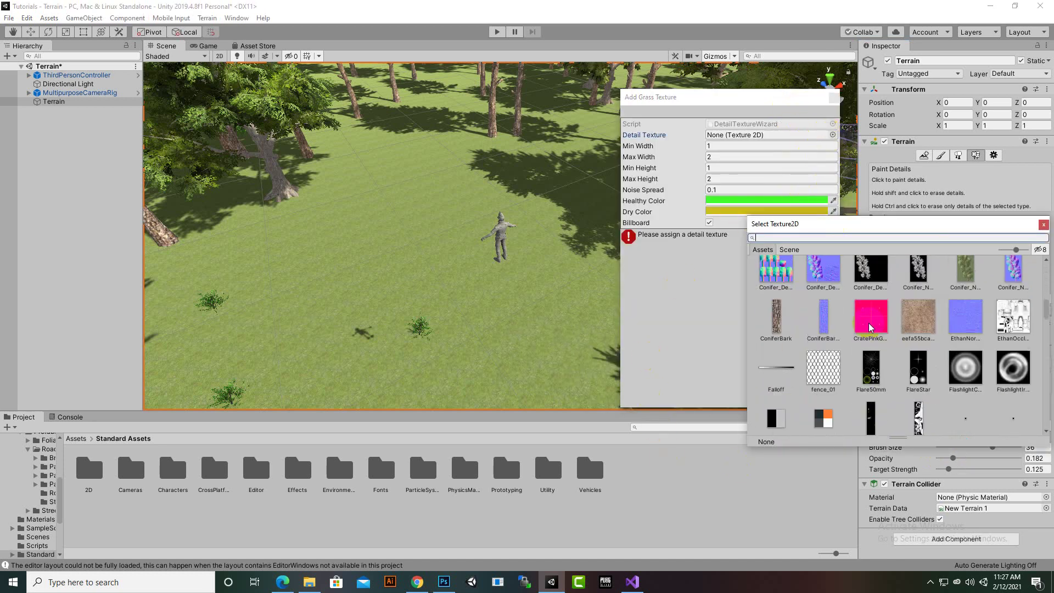
scroll(869, 328, down, 5)
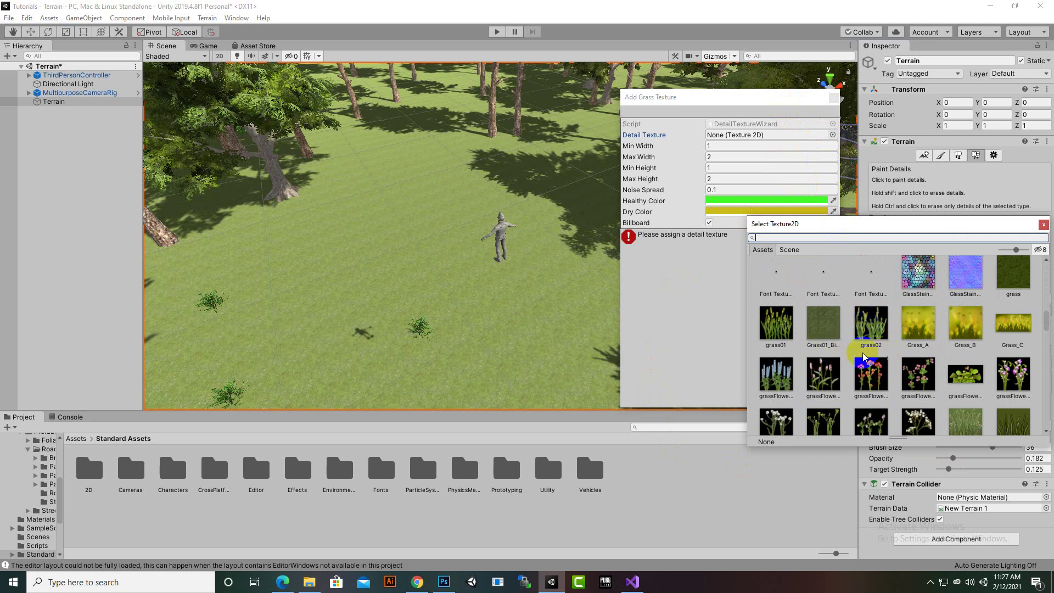
click(867, 328)
double_click(877, 338)
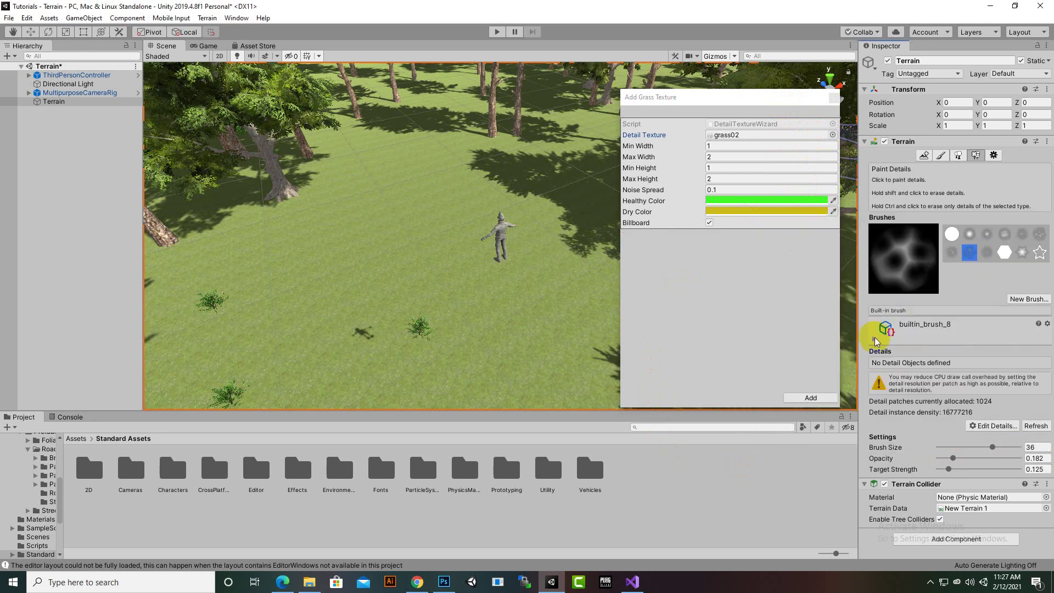
Step: Set the grass's healthy color to near-white F6F6F6 and its dry color to grey AEAEAE, and add it to the terrain details
click(826, 204)
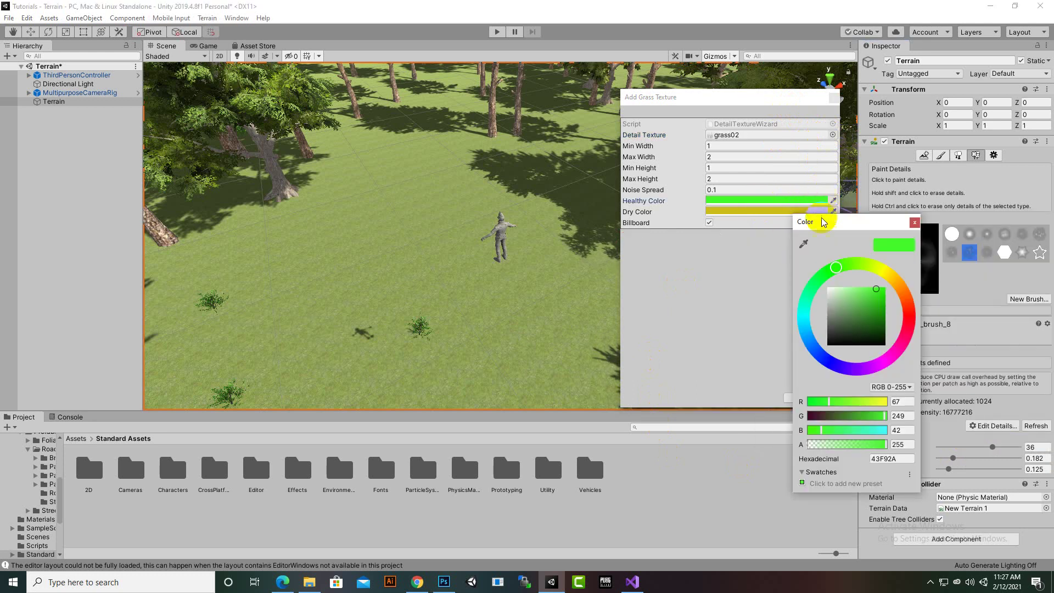
click(827, 290)
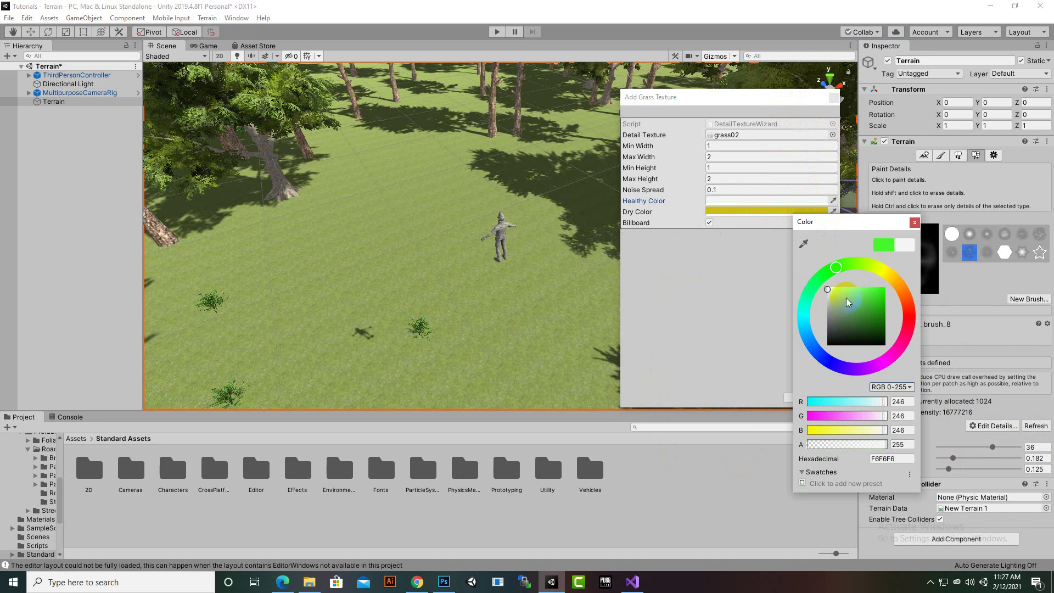
click(914, 222)
click(820, 211)
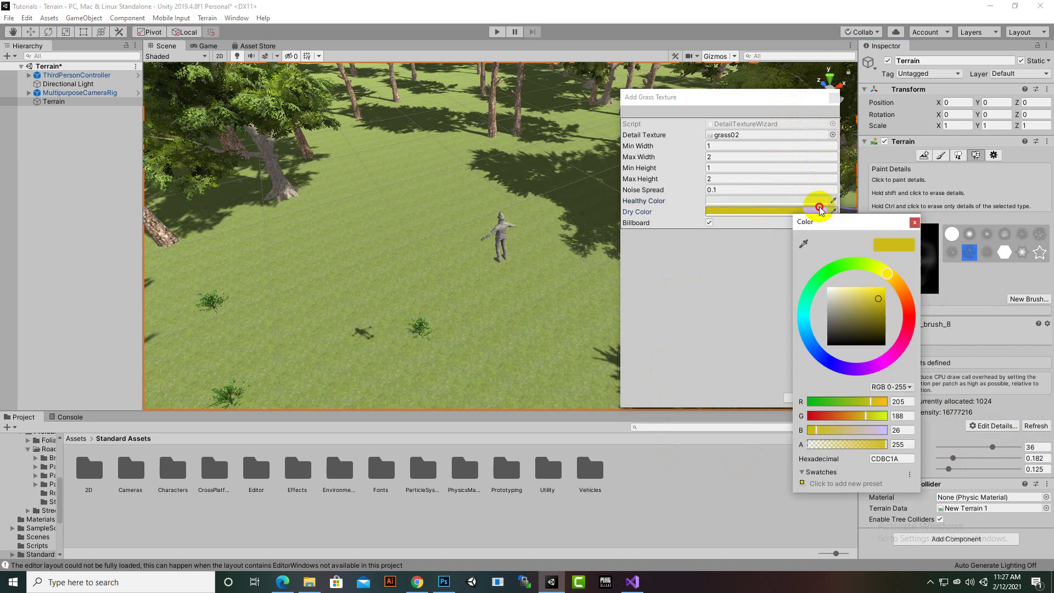
click(827, 297)
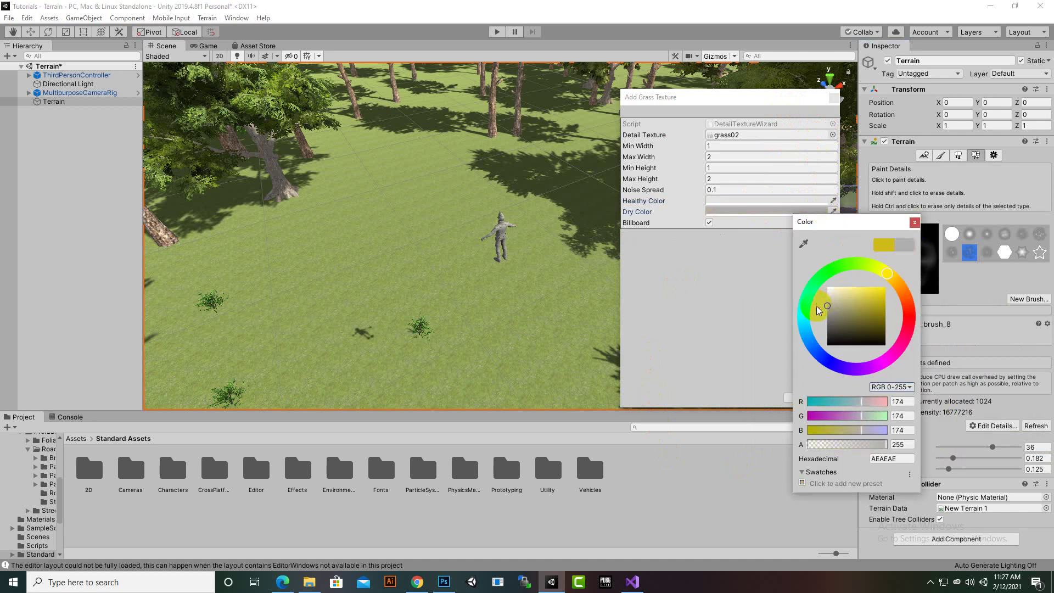
click(914, 222)
click(811, 397)
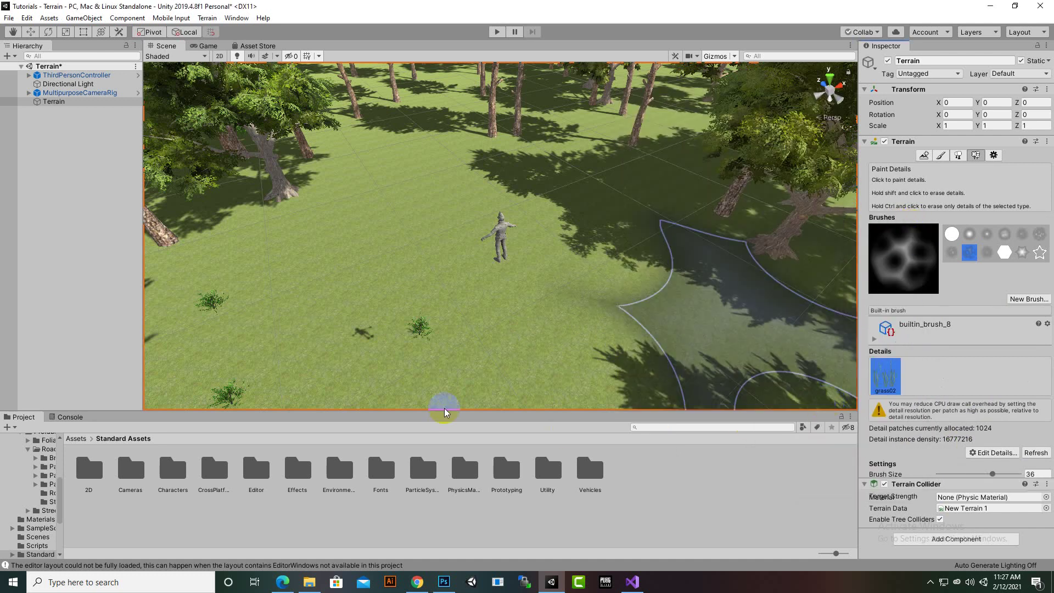
Step: Configure the grass painting with the solid round builtin_brush_1, brush size 100, opacity 0.1 and target strength 0.125
click(951, 233)
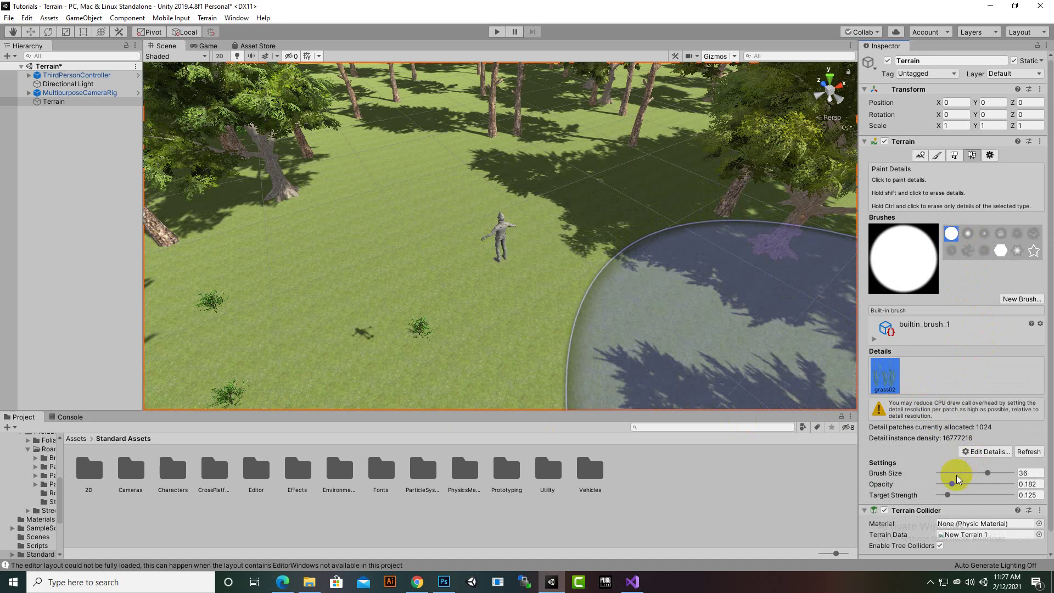
drag(987, 473, 1022, 473)
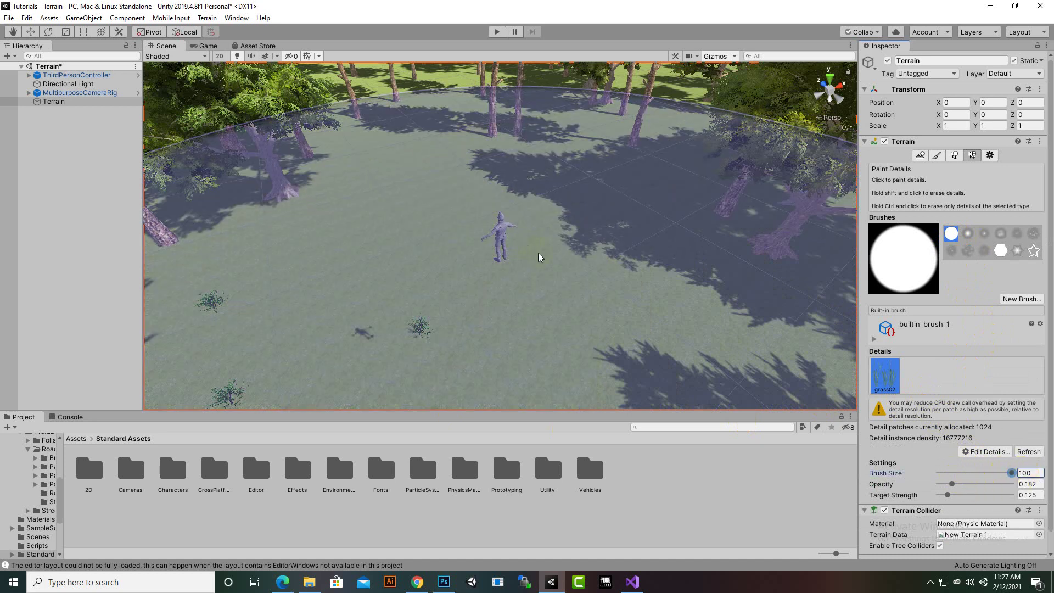
drag(951, 483, 944, 499)
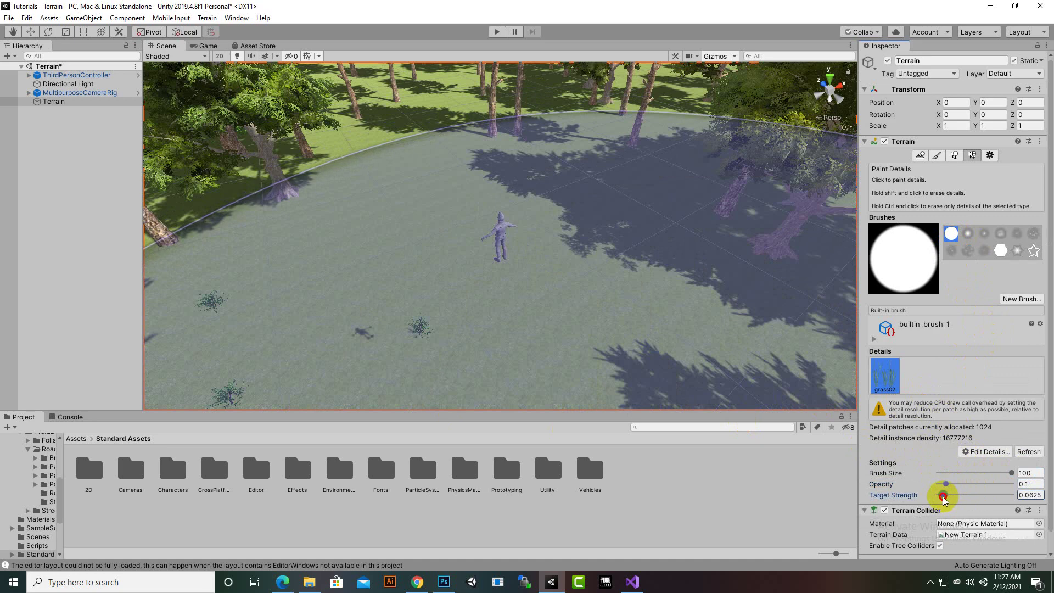
scroll(420, 235, down, 10)
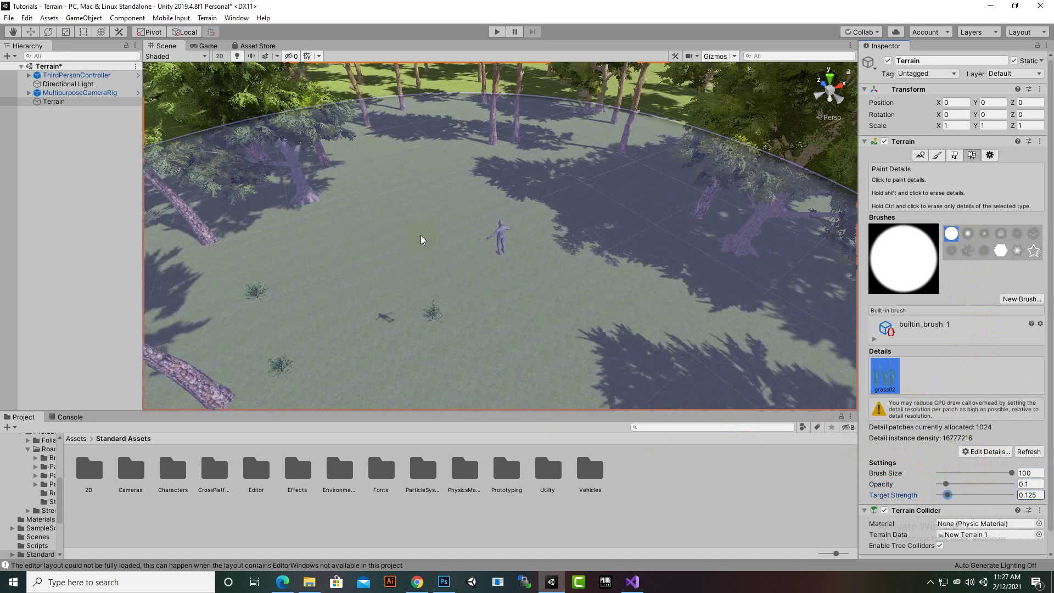
scroll(418, 234, down, 10)
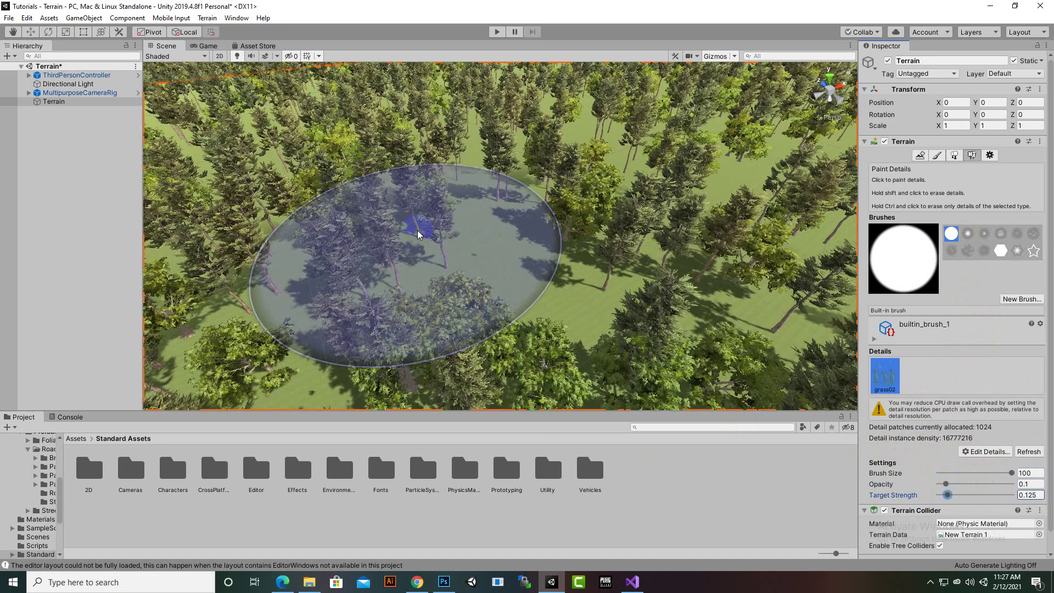
scroll(418, 235, down, 5)
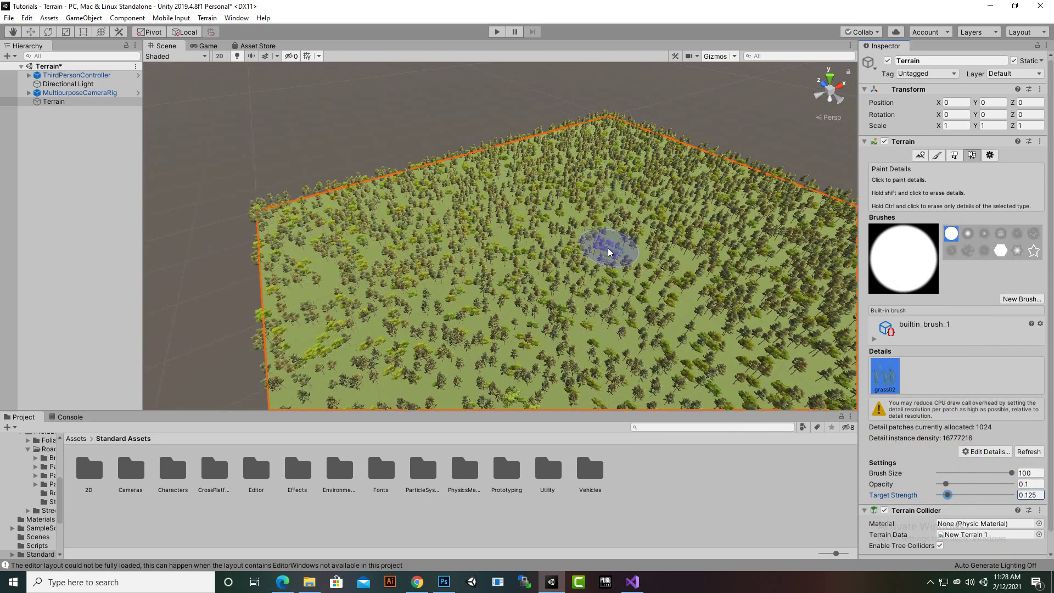
scroll(613, 247, up, 2)
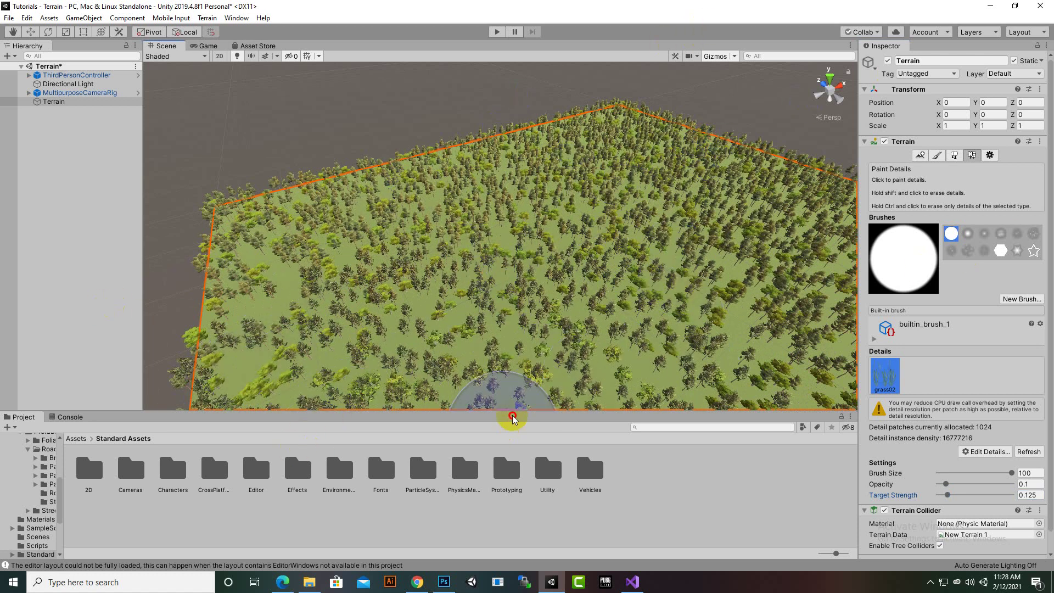
Step: Paint the grass02 detail across the whole terrain and check the grass around the third-person character up close
scroll(443, 233, down, 8)
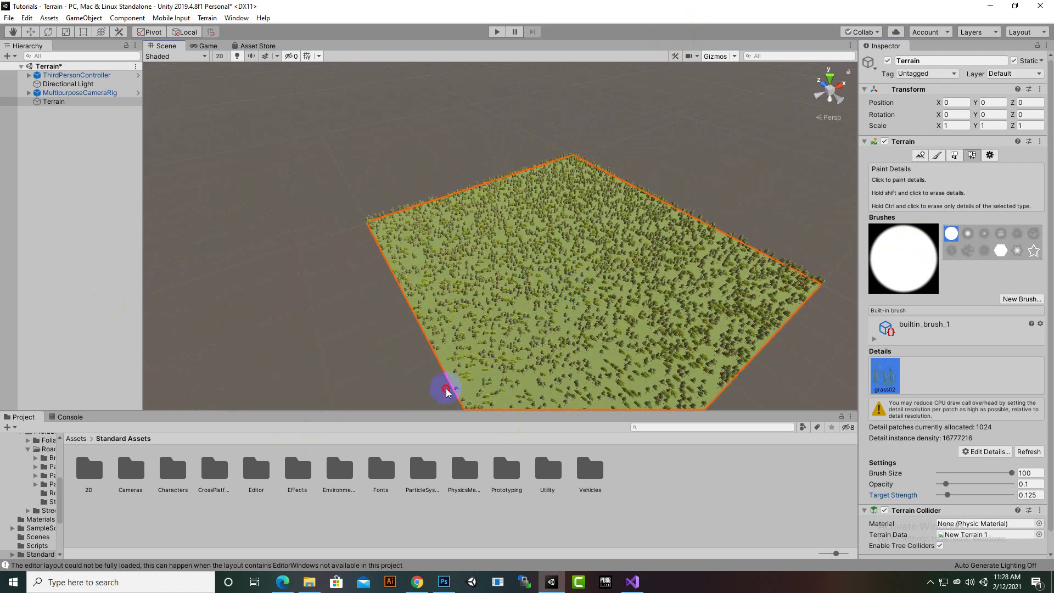
drag(445, 388, 767, 285)
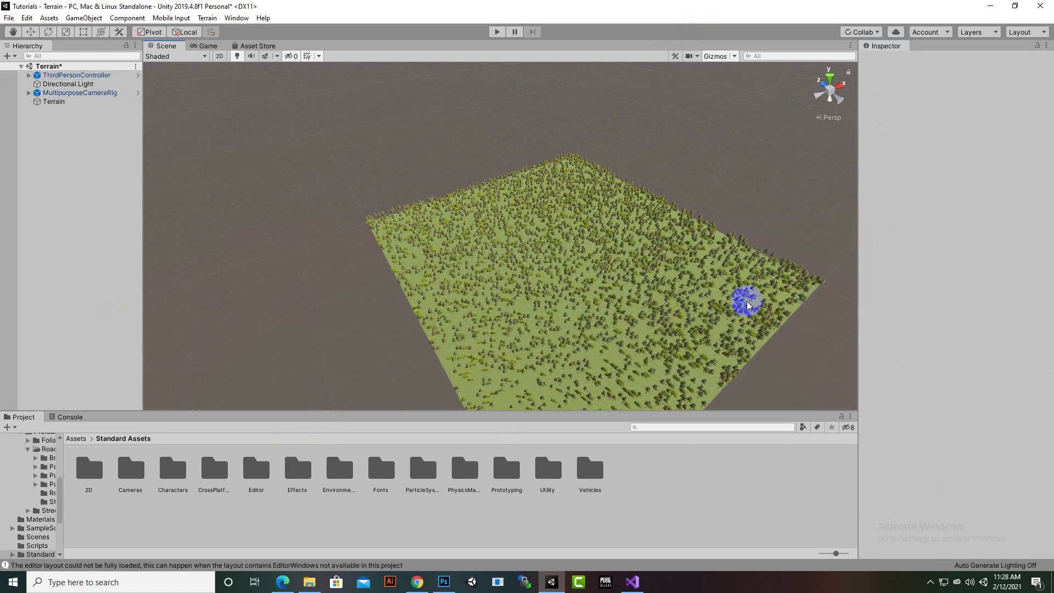
click(735, 326)
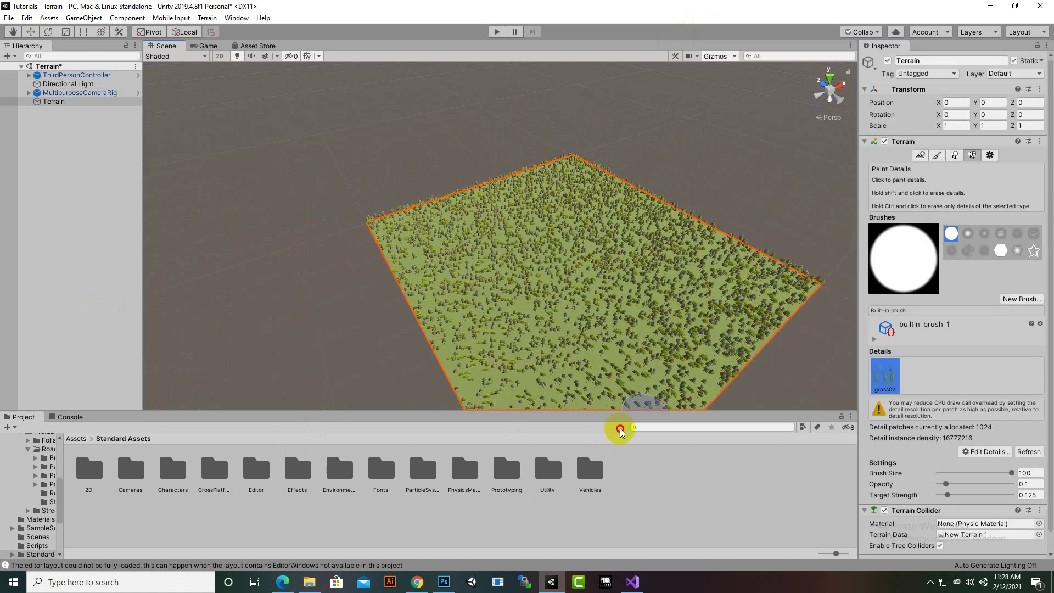
scroll(508, 371, down, 2)
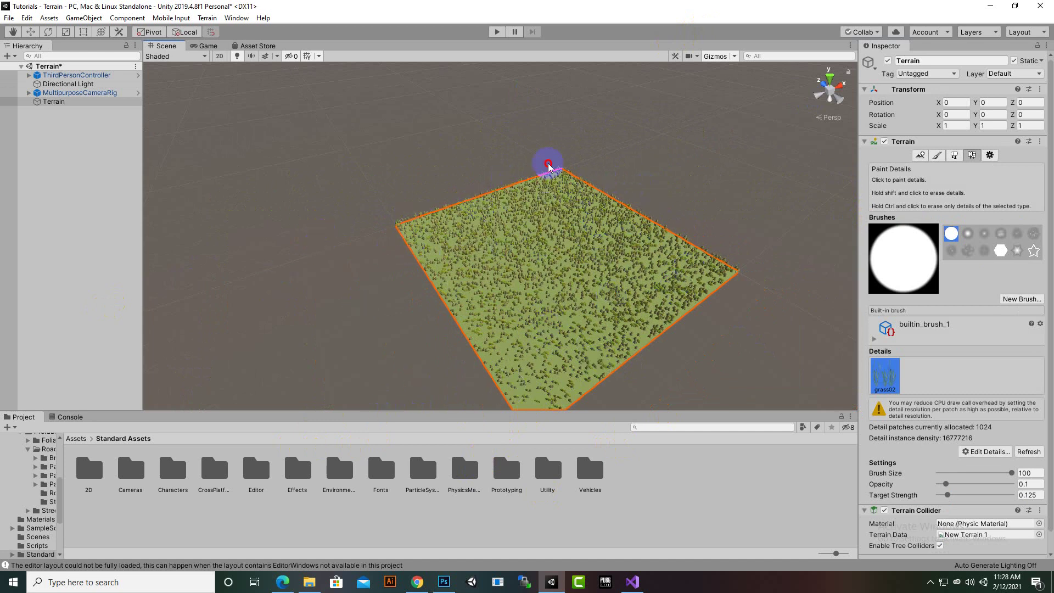
scroll(584, 289, down, 3)
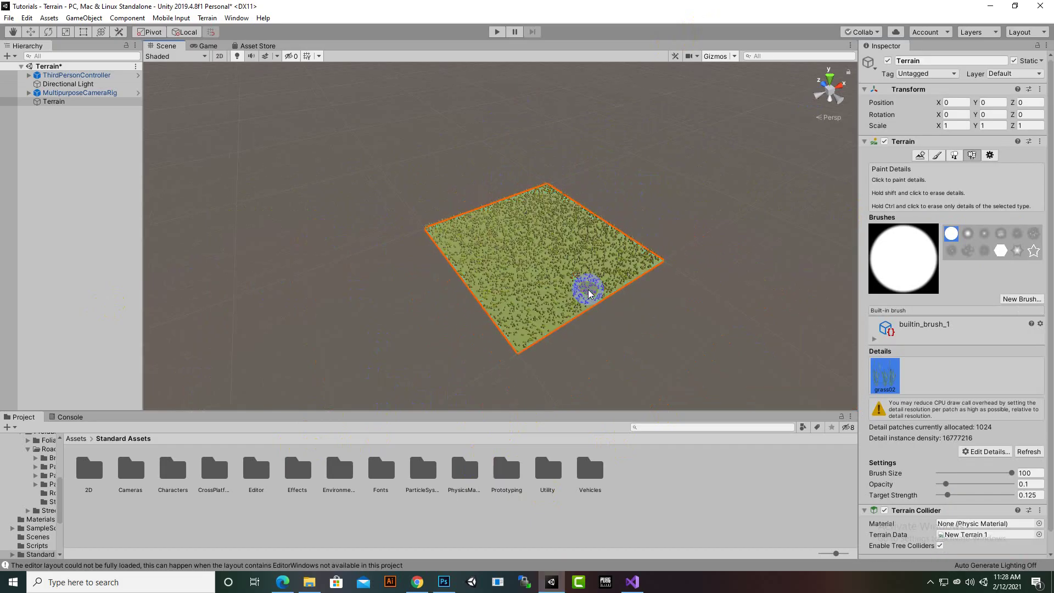
scroll(591, 293, up, 10)
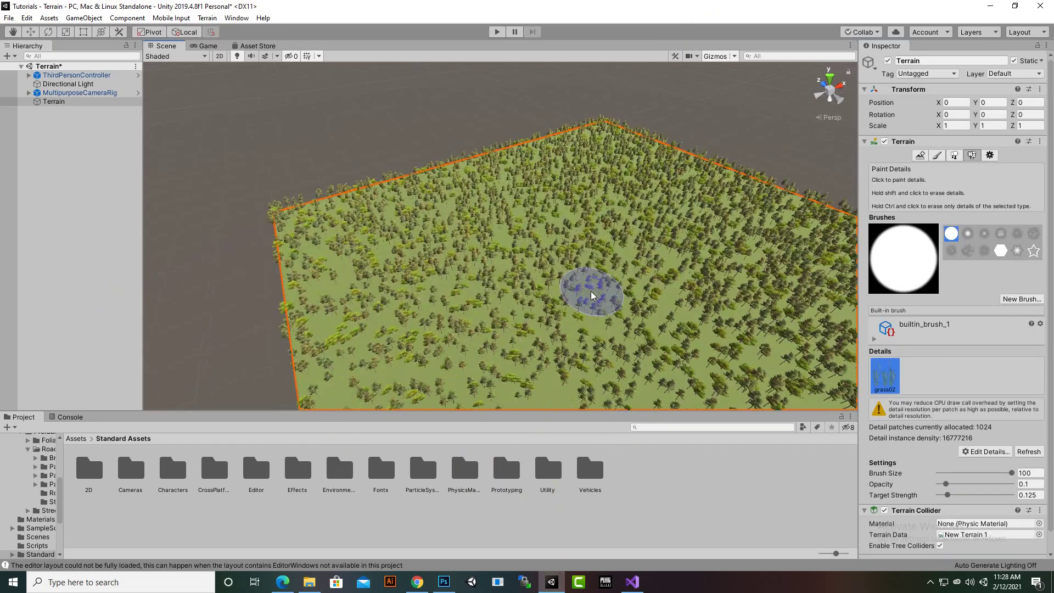
scroll(593, 290, up, 8)
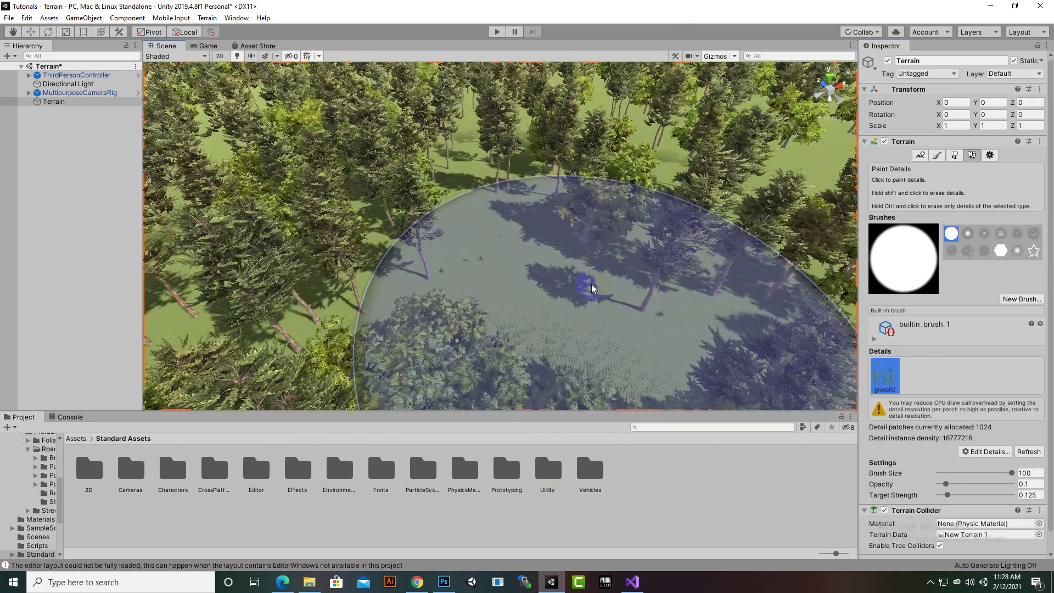
scroll(593, 286, up, 8)
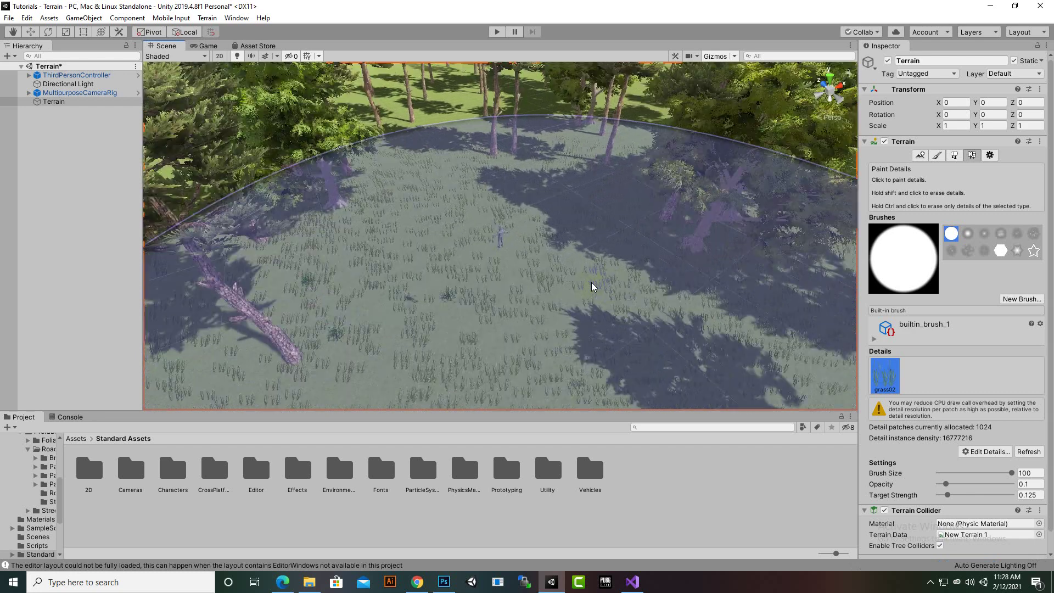
scroll(593, 287, up, 5)
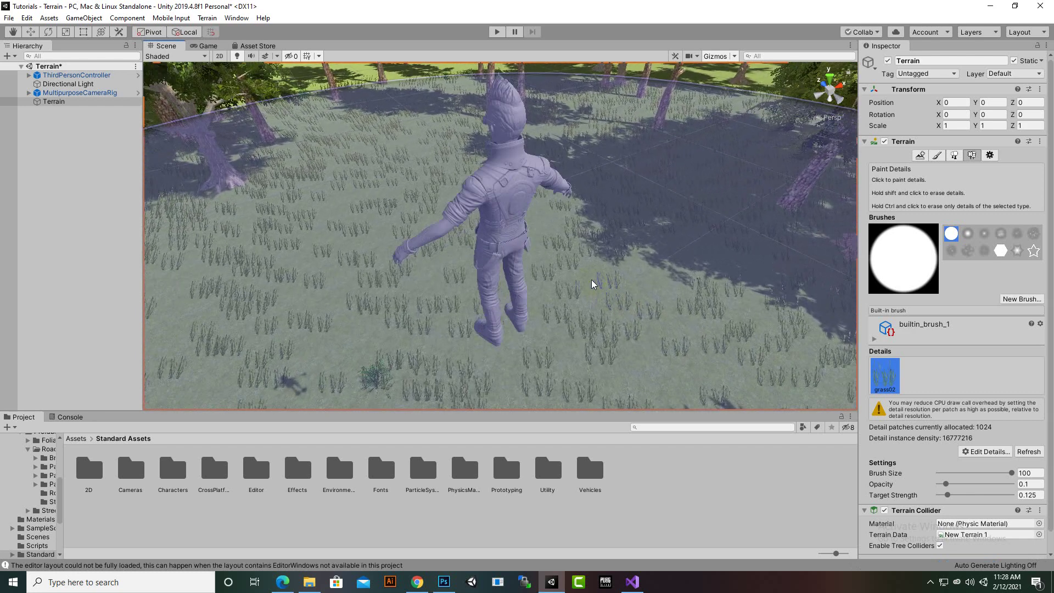
scroll(607, 284, down, 1)
scroll(607, 284, down, 5)
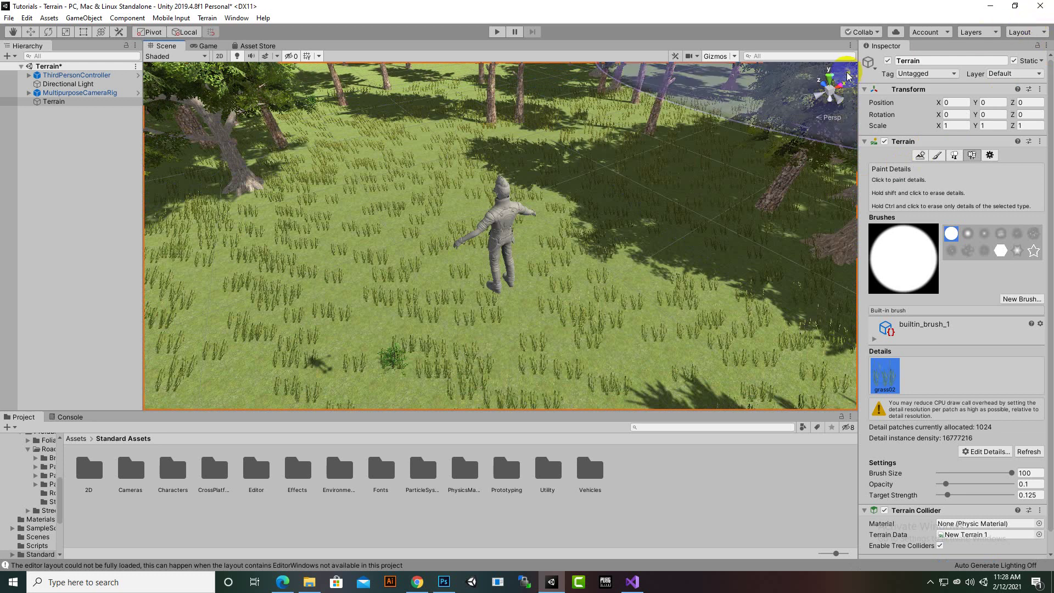
Step: Play-test the scene by running and jumping the character through the grass while watching the FPS statistics, and stop the test
click(496, 32)
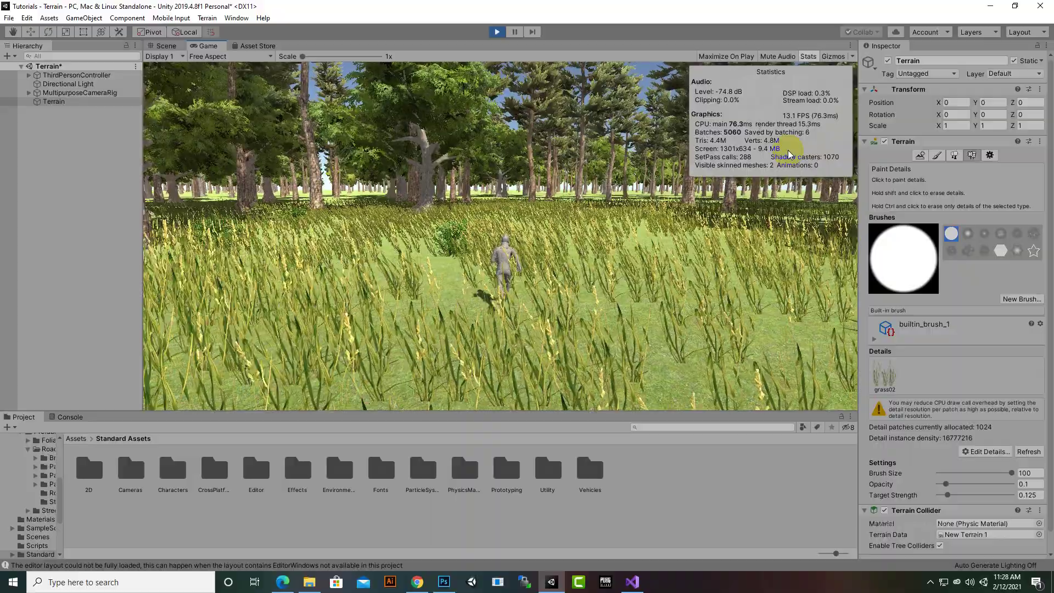
key(w)
key(w)
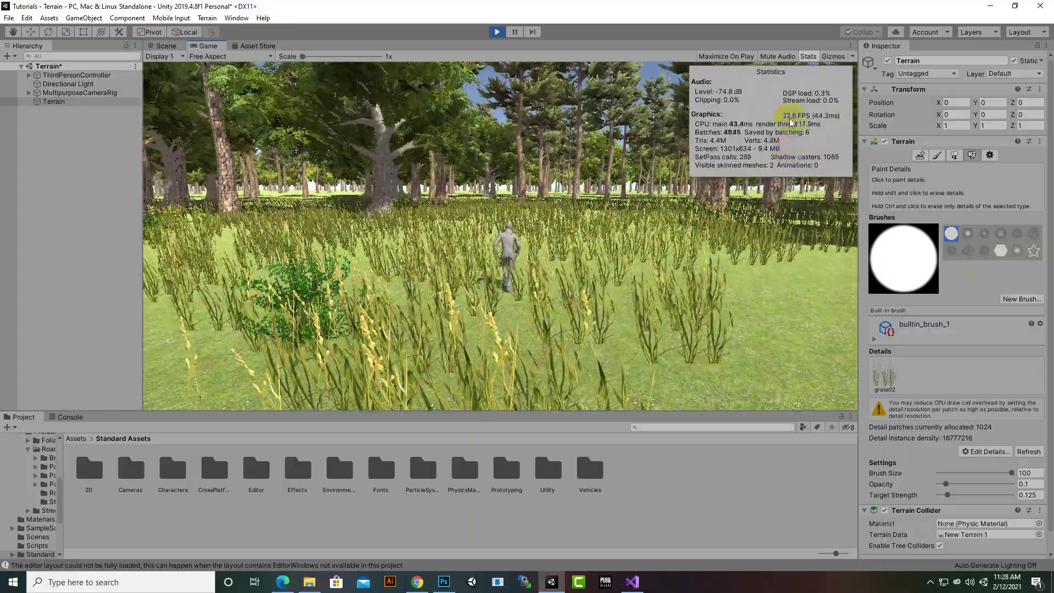
key(w)
key(d)
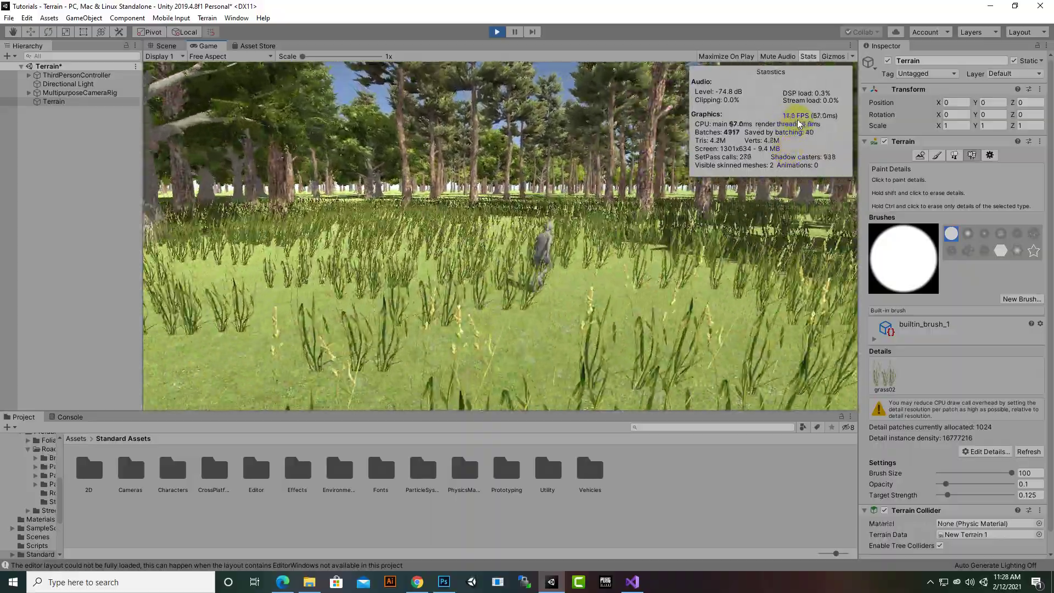
key(s)
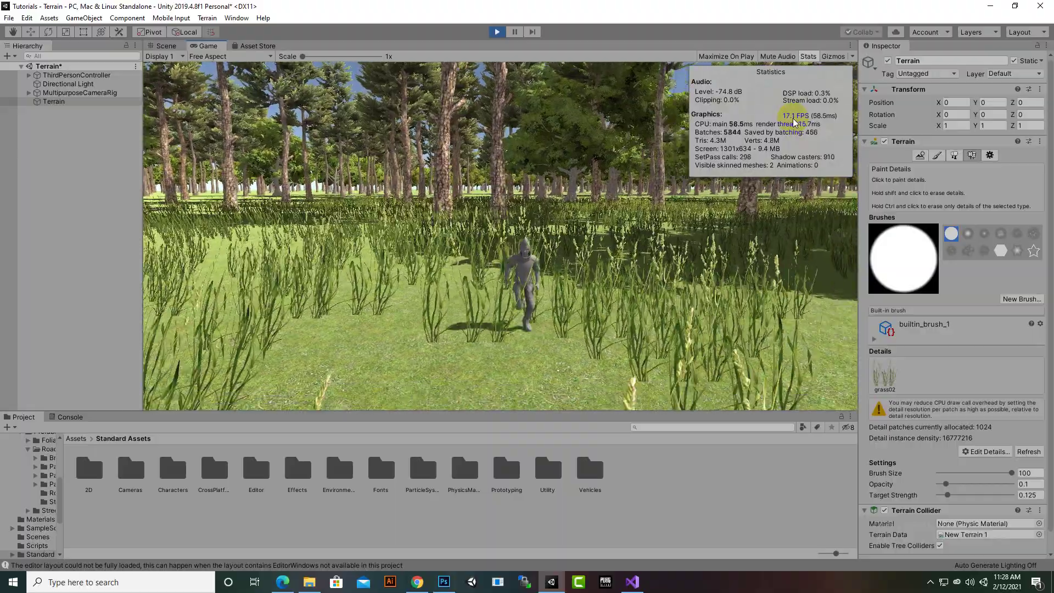
key(w)
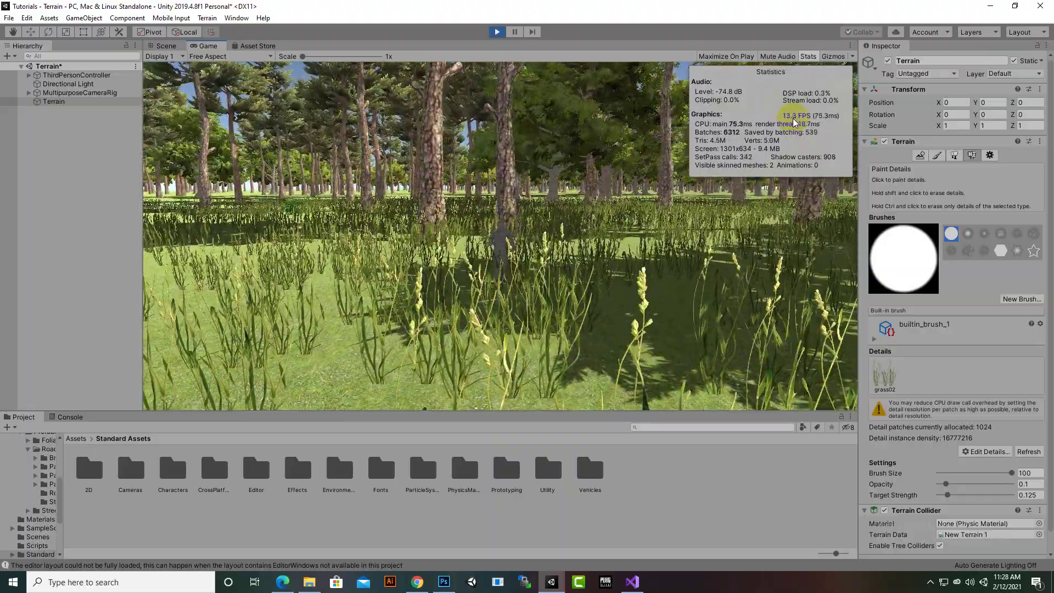
key(space)
key(w)
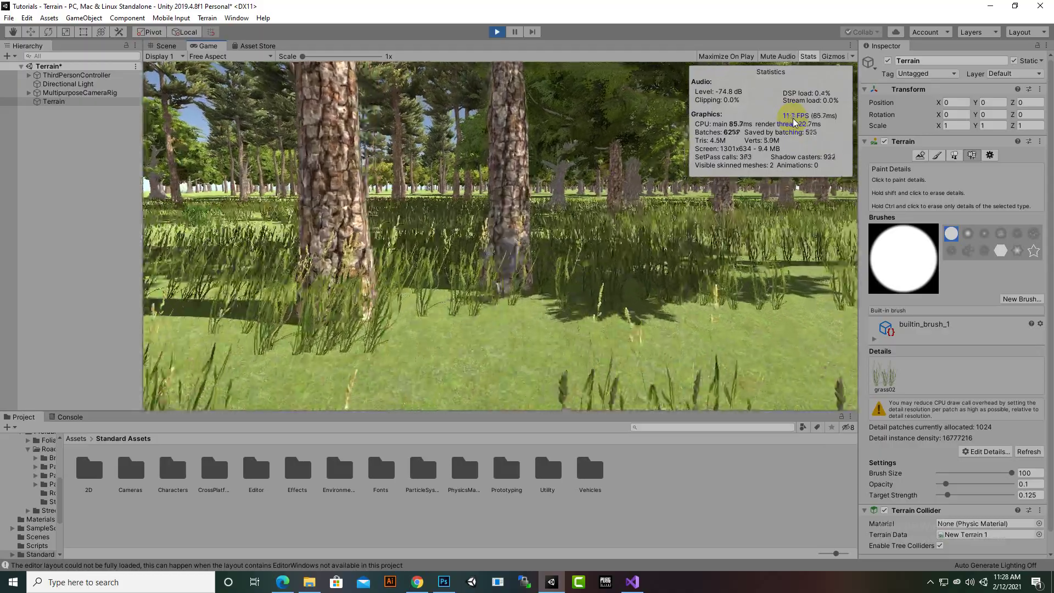
key(w)
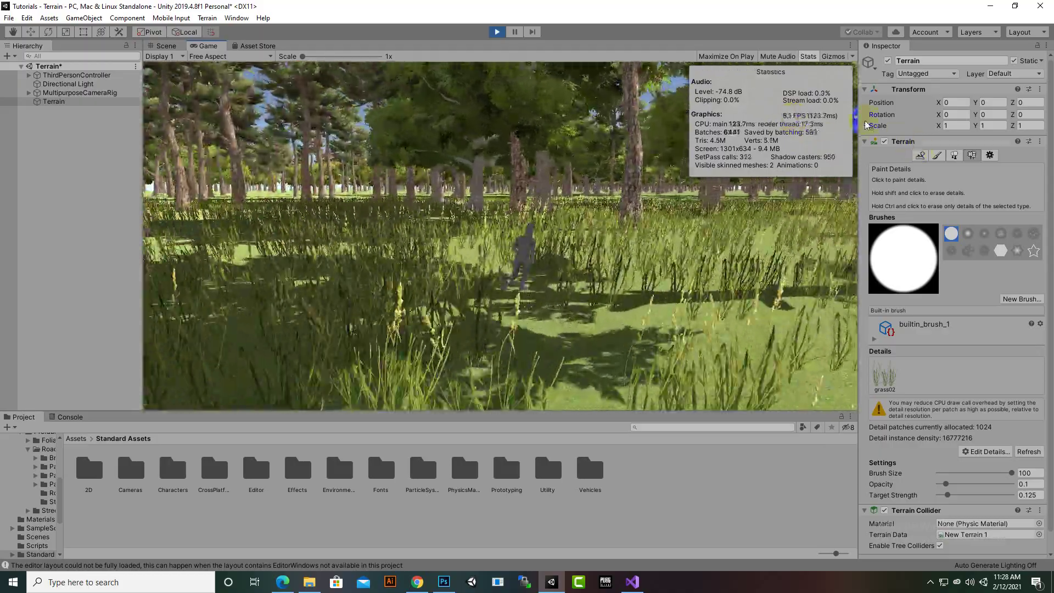
key(w)
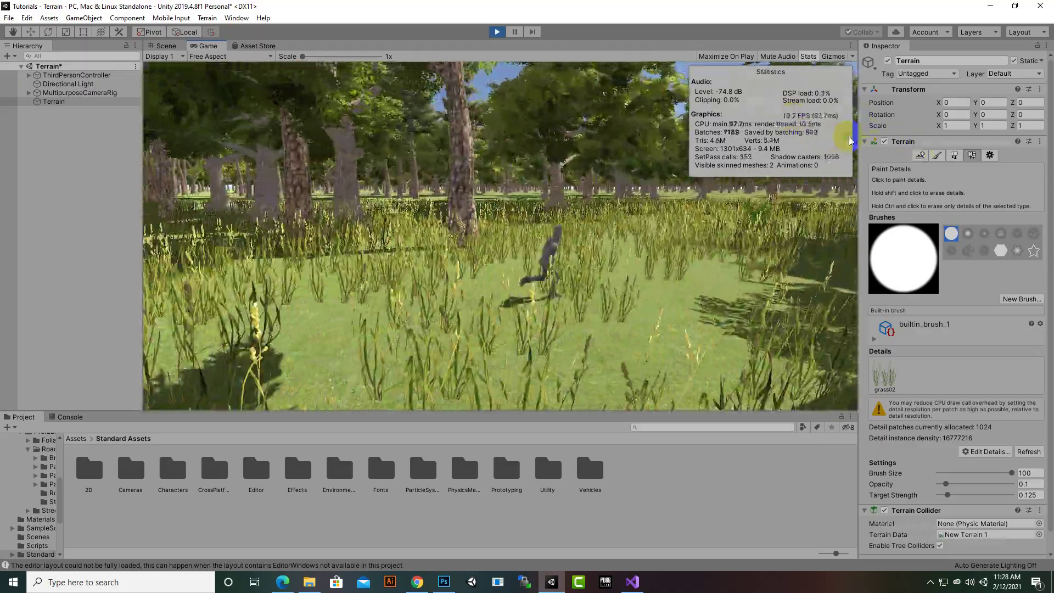
key(w)
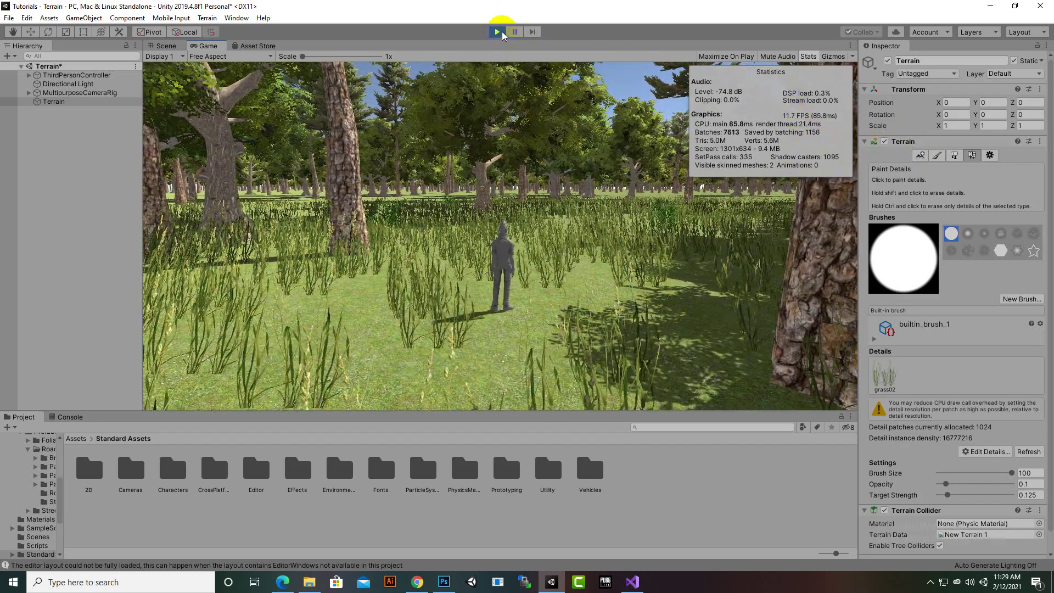
click(502, 31)
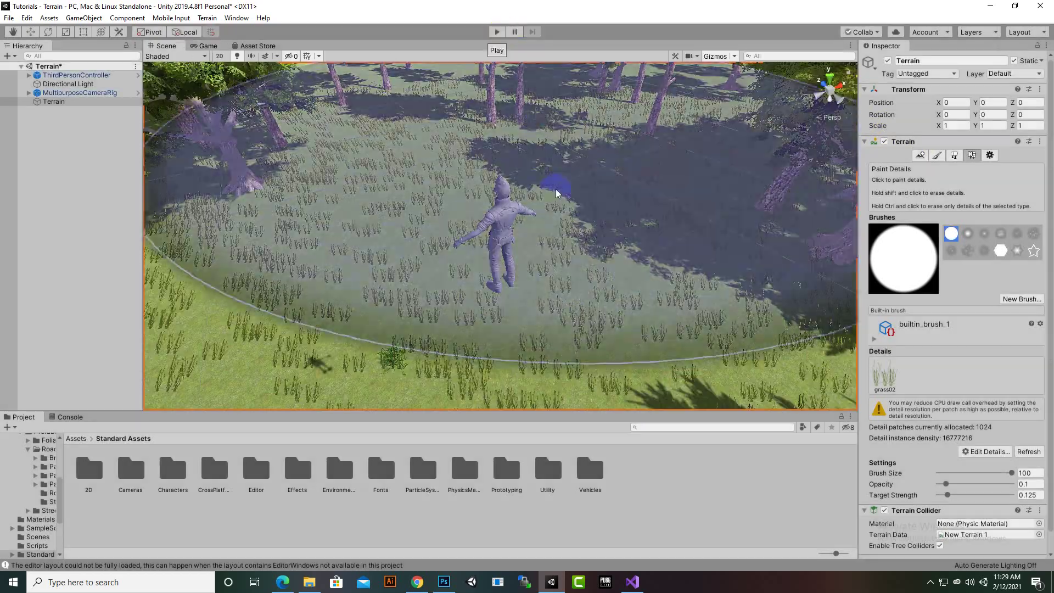
Step: Inspect the components of the ThirdPersonController and the MultipurposeCameraRig
click(70, 76)
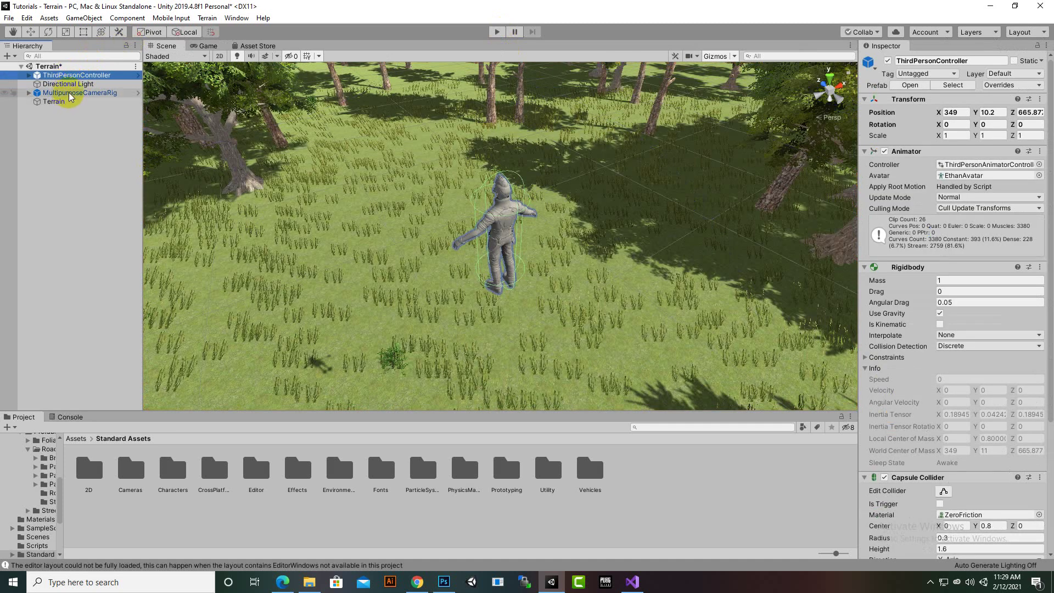
click(68, 92)
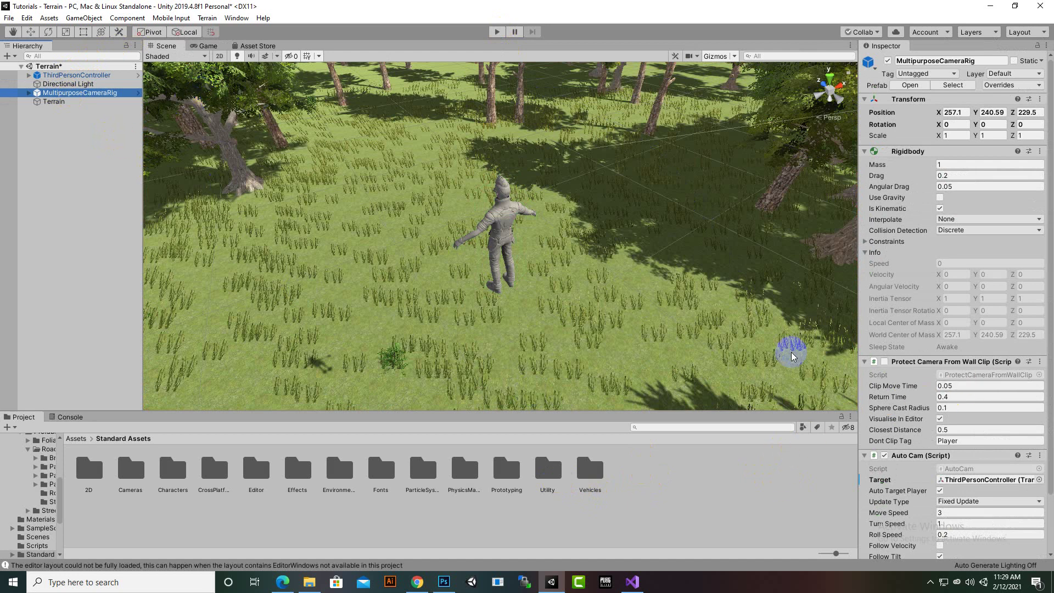
scroll(500, 264, up, 5)
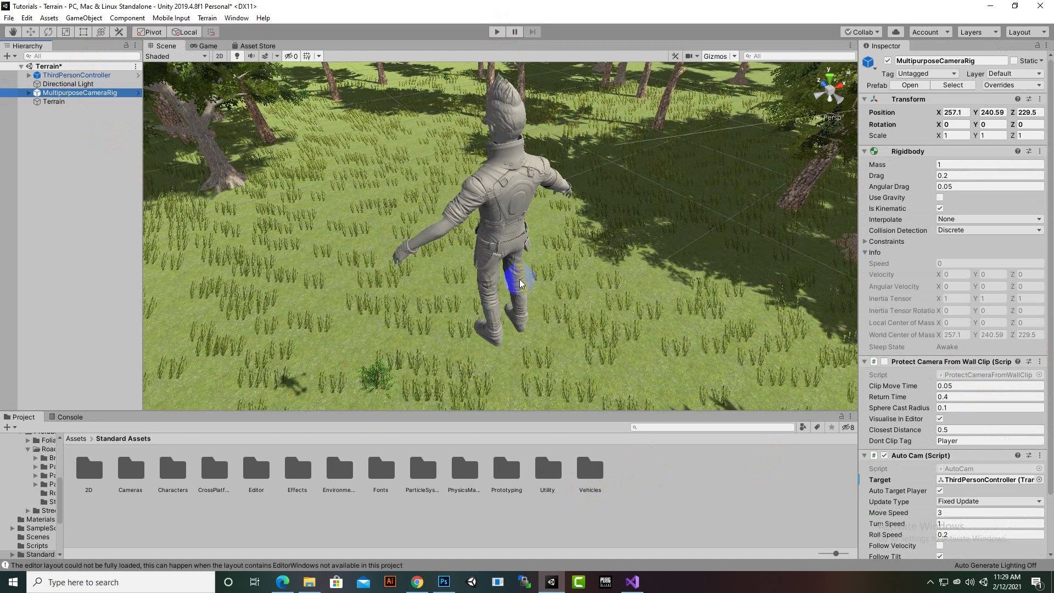
scroll(521, 283, down, 3)
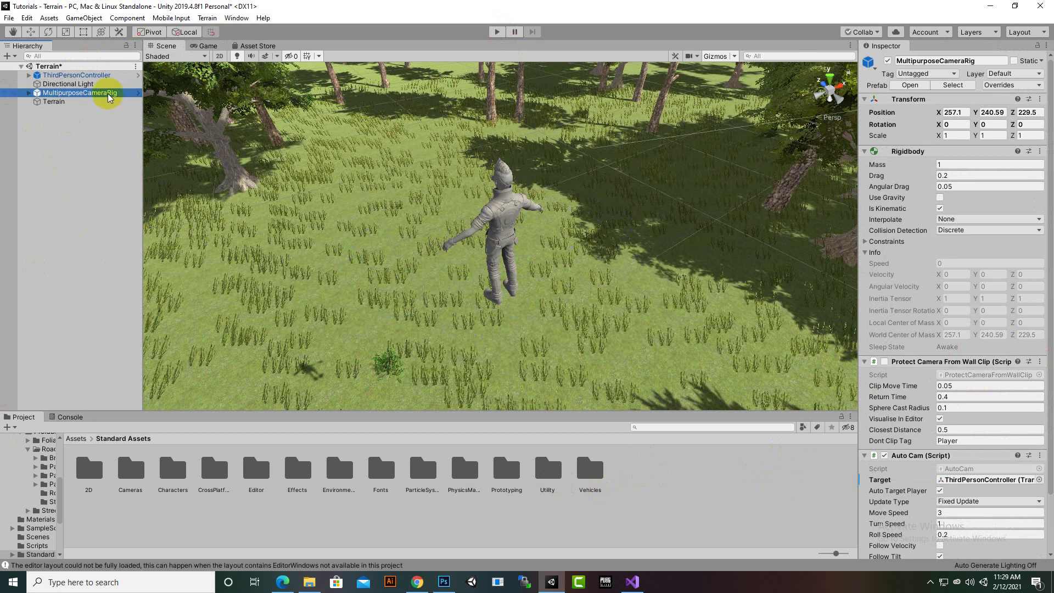
right_click(57, 192)
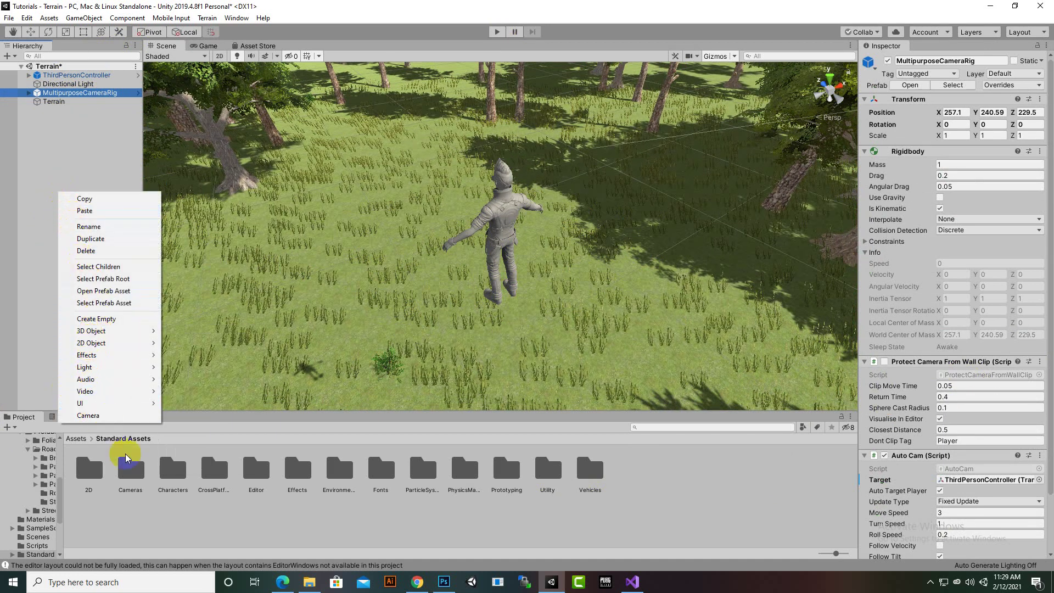
click(108, 419)
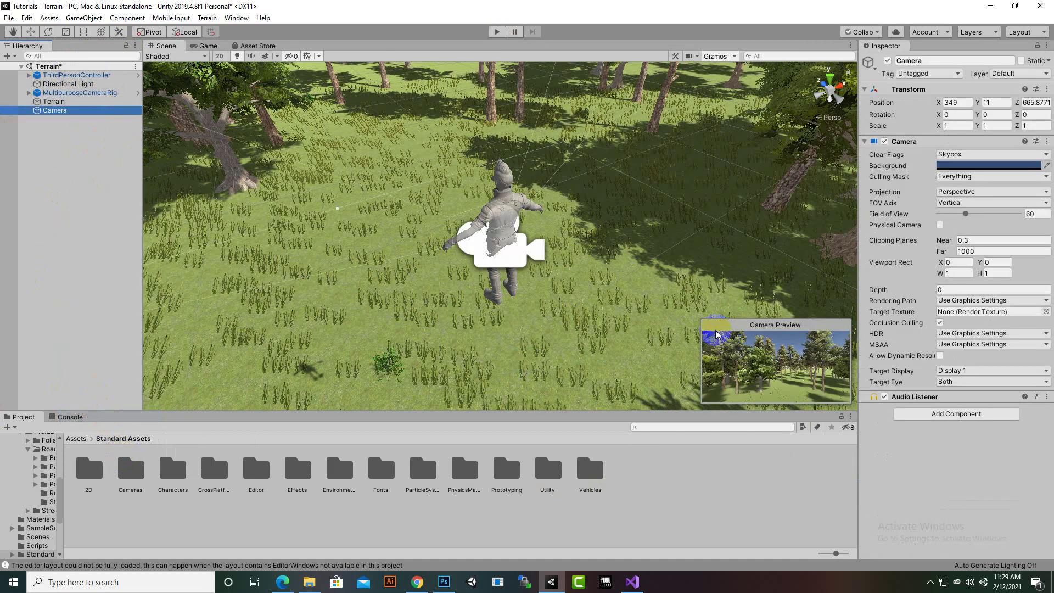
key(Delete)
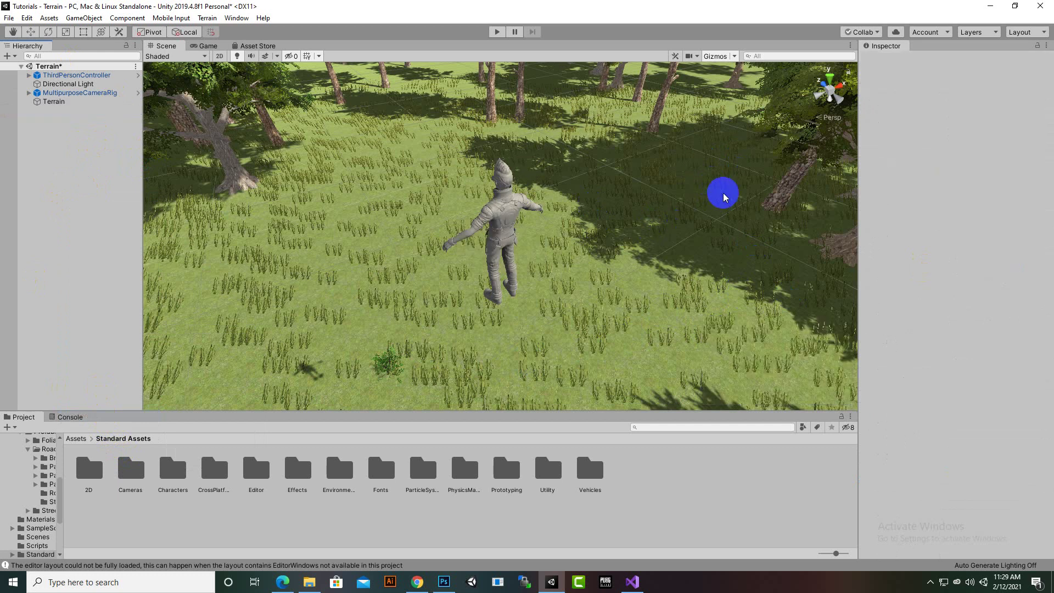
Step: Add the X-Frame FPS Accelerator component to the MultipurposeCameraRig and bring its settings into view
click(103, 91)
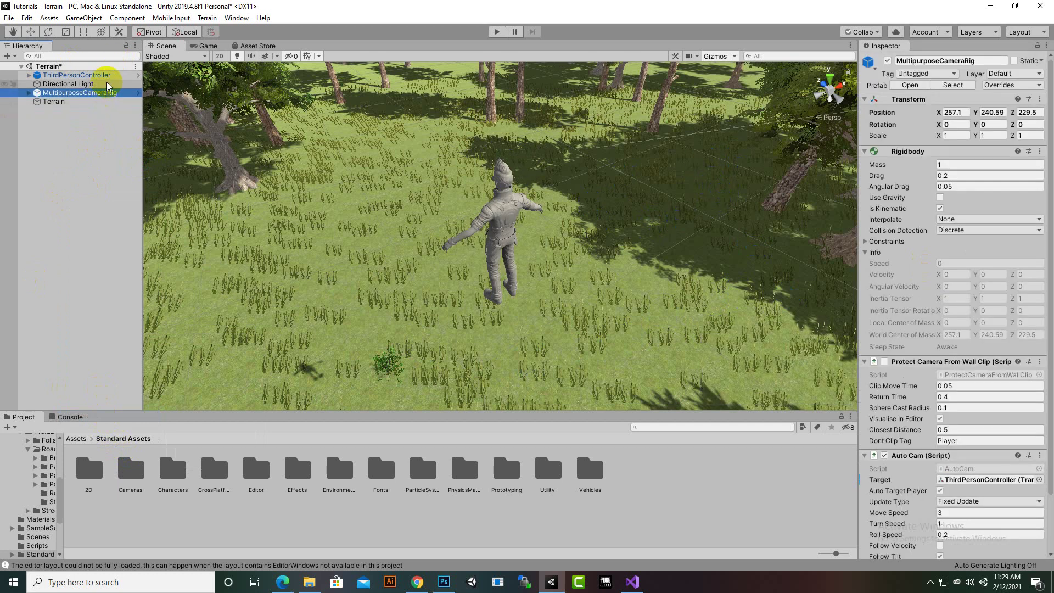
click(139, 20)
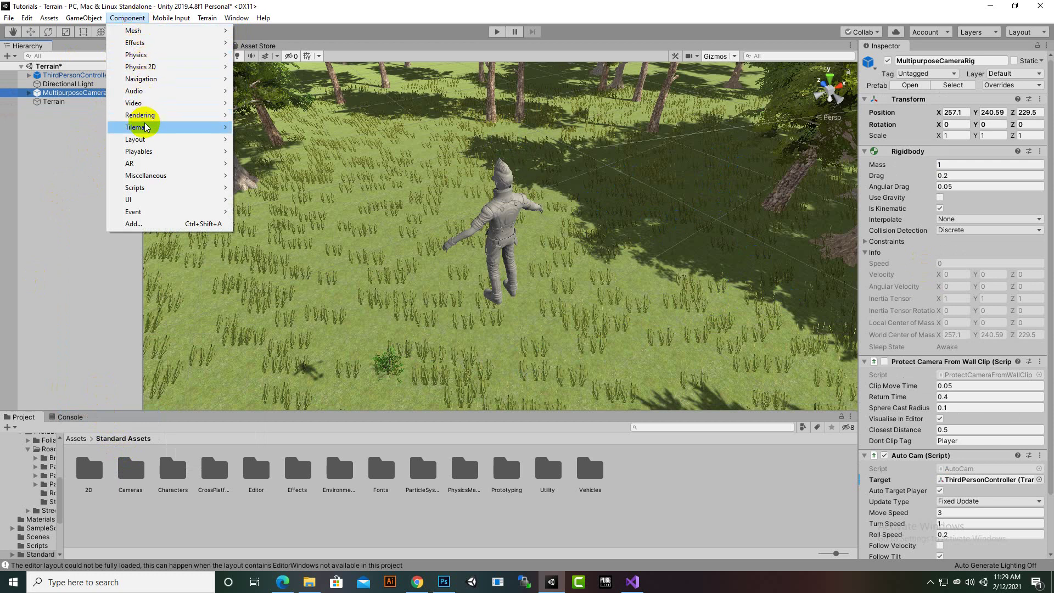
mouse_move(141, 115)
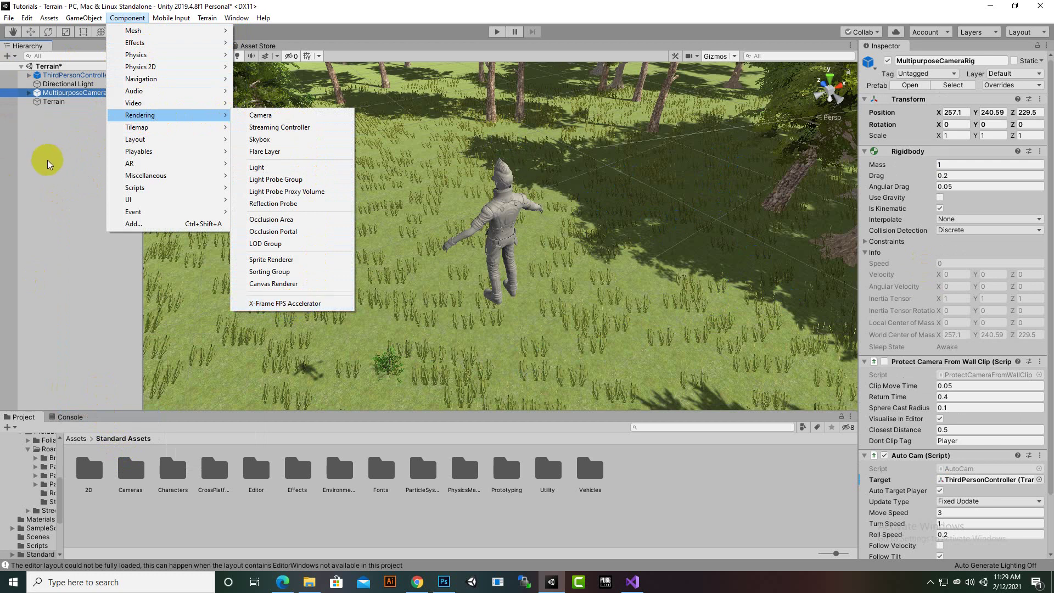
click(1049, 157)
scroll(1009, 409, down, 3)
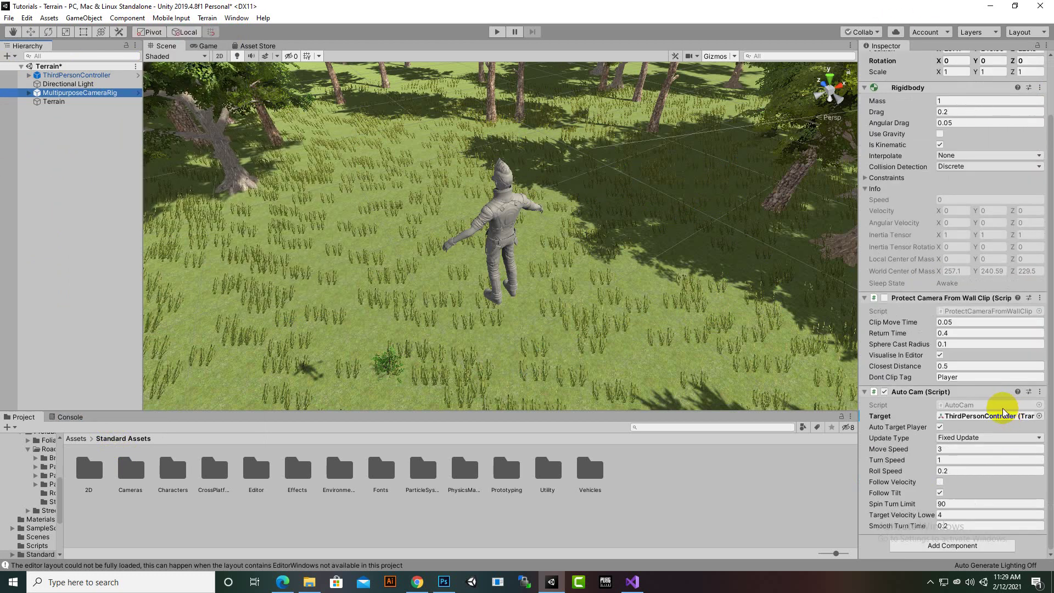
click(937, 545)
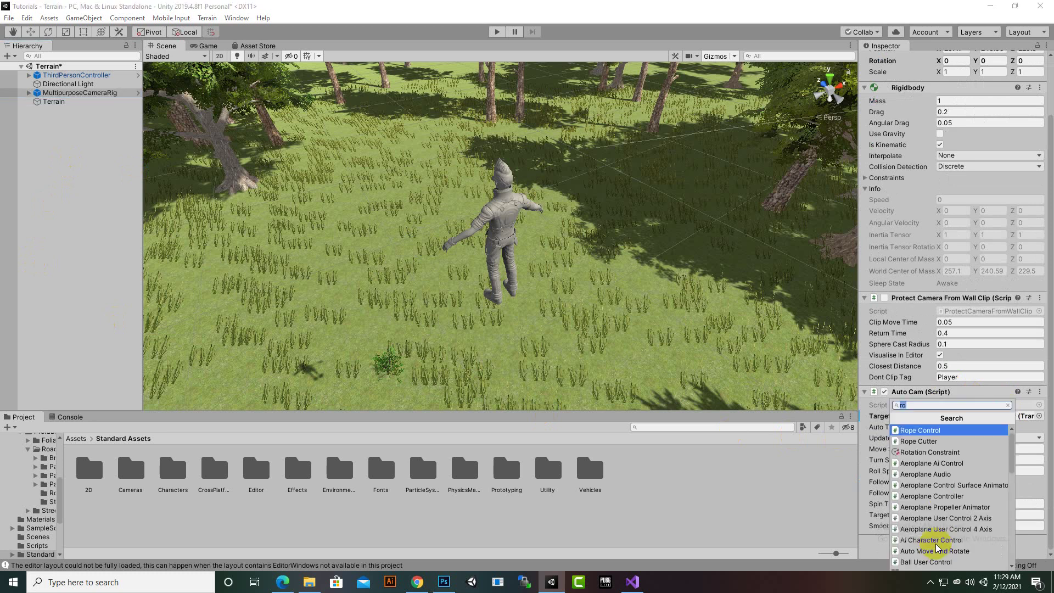
text(x)
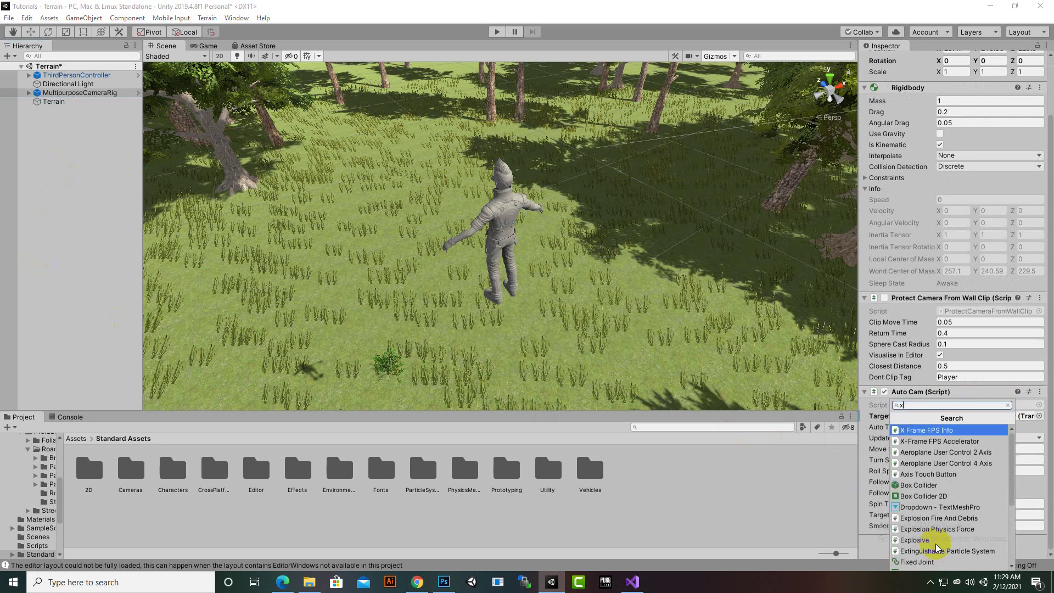
click(957, 447)
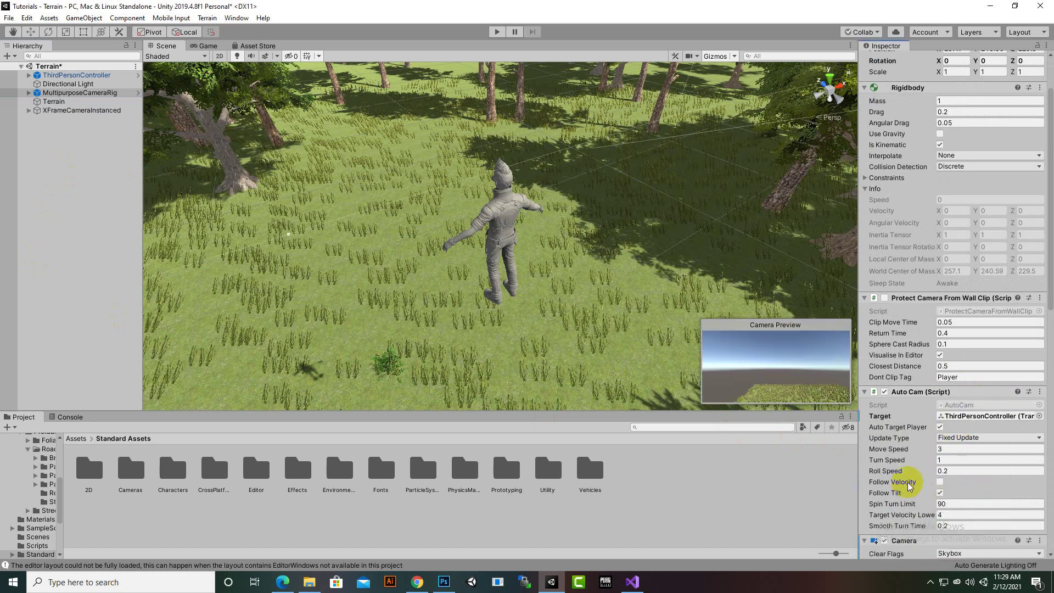
scroll(908, 482, down, 10)
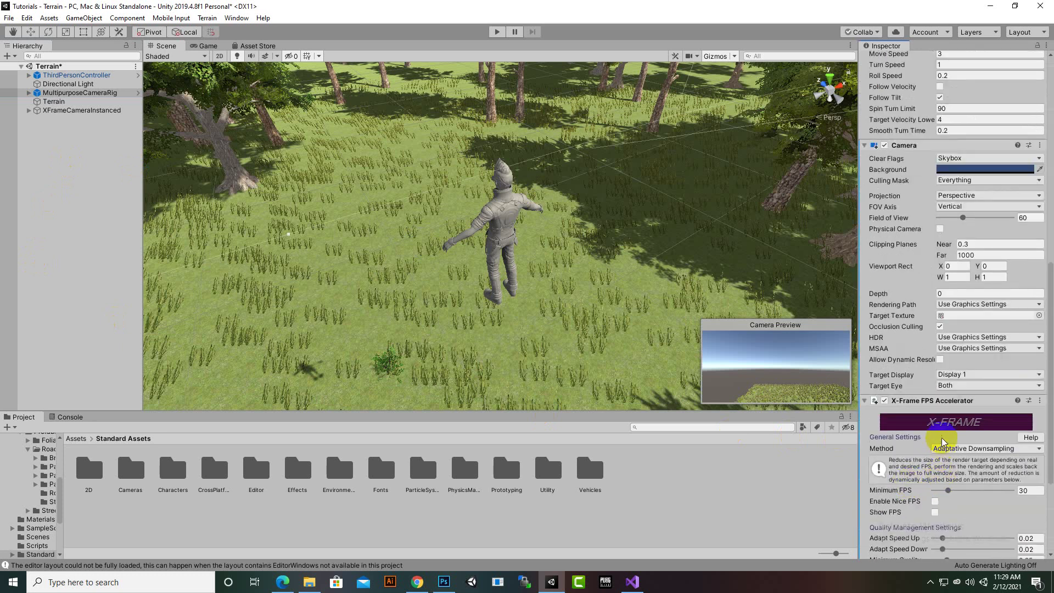
Step: Review the Method options and the Minimum FPS setting of the X-Frame FPS Accelerator, keeping Adaptative Downsampling
scroll(941, 413, down, 3)
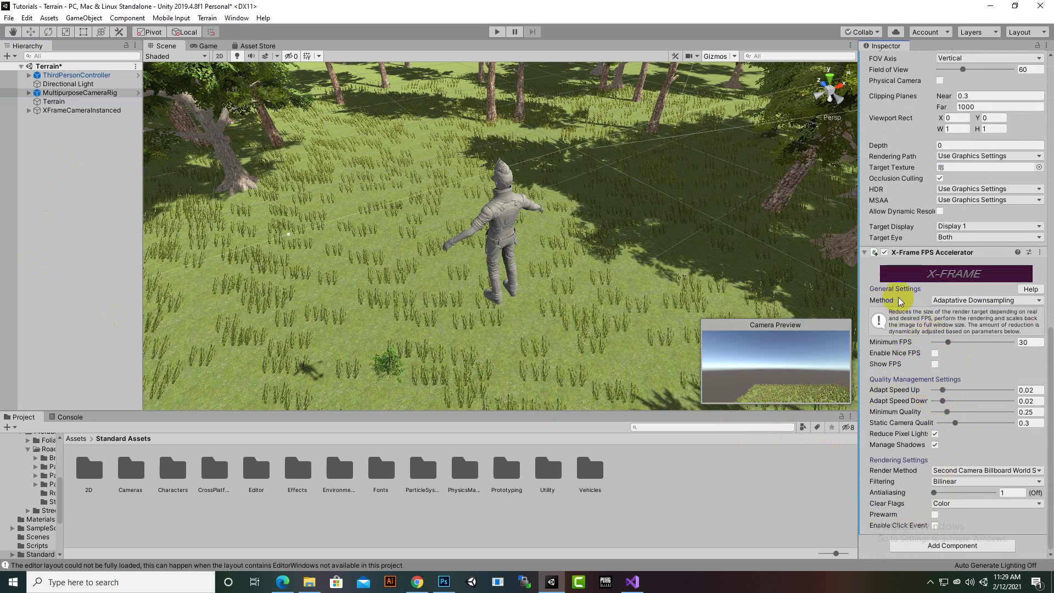
click(1004, 302)
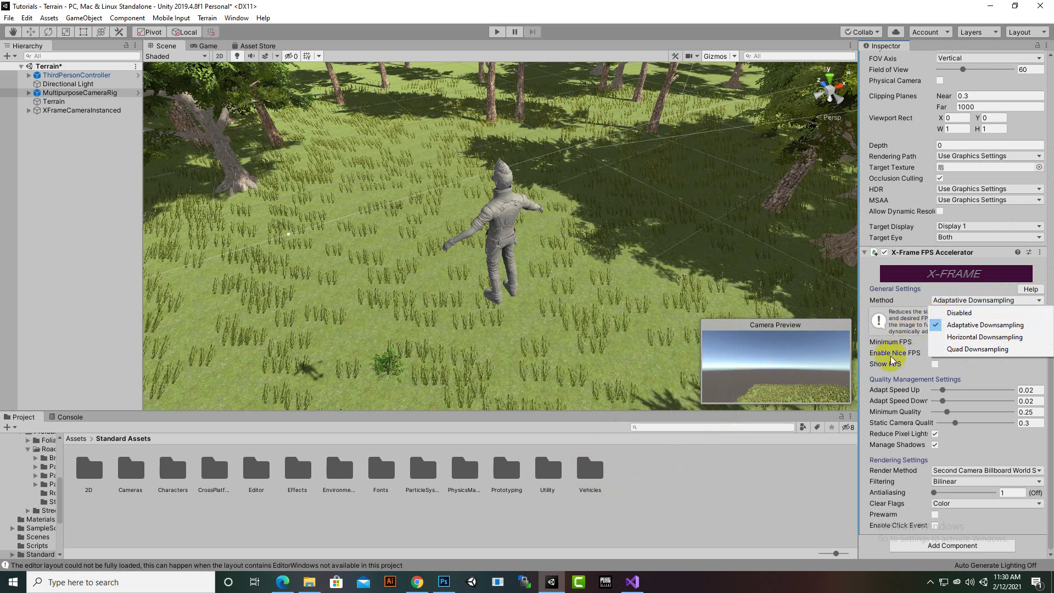
click(913, 328)
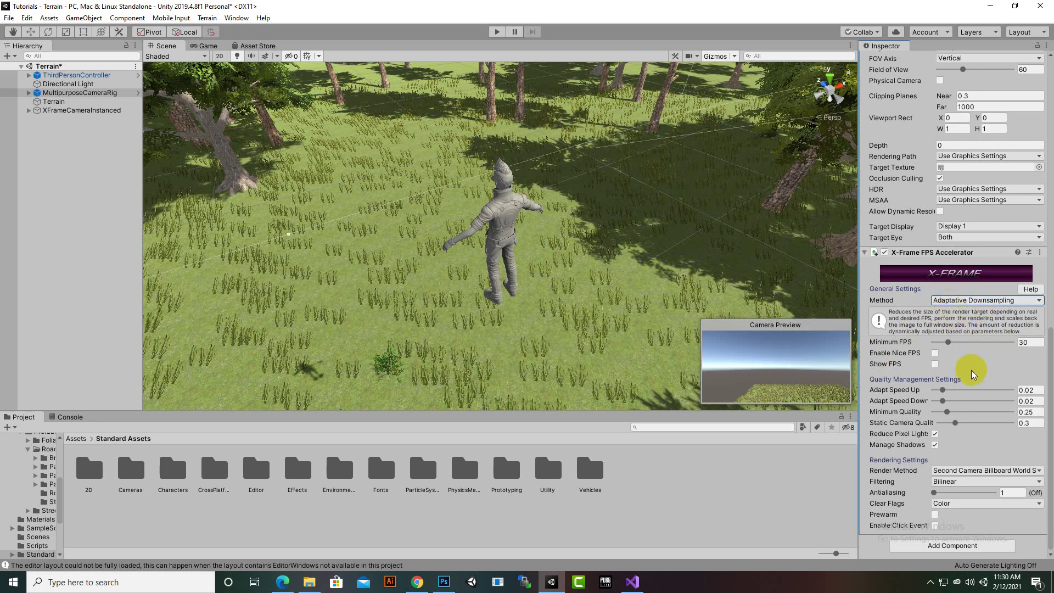
click(1035, 342)
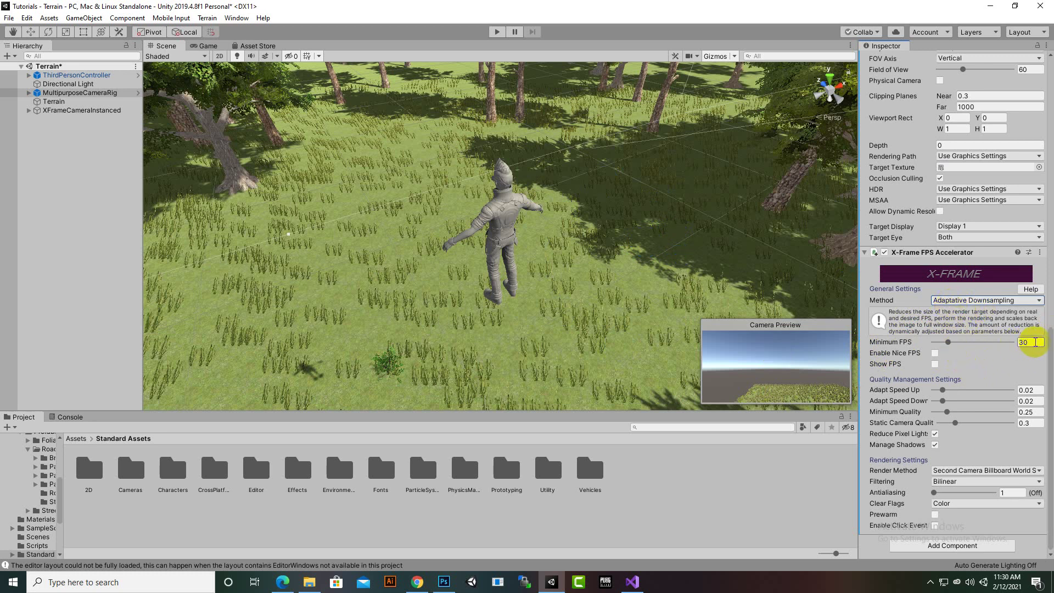
drag(1035, 342, 1006, 342)
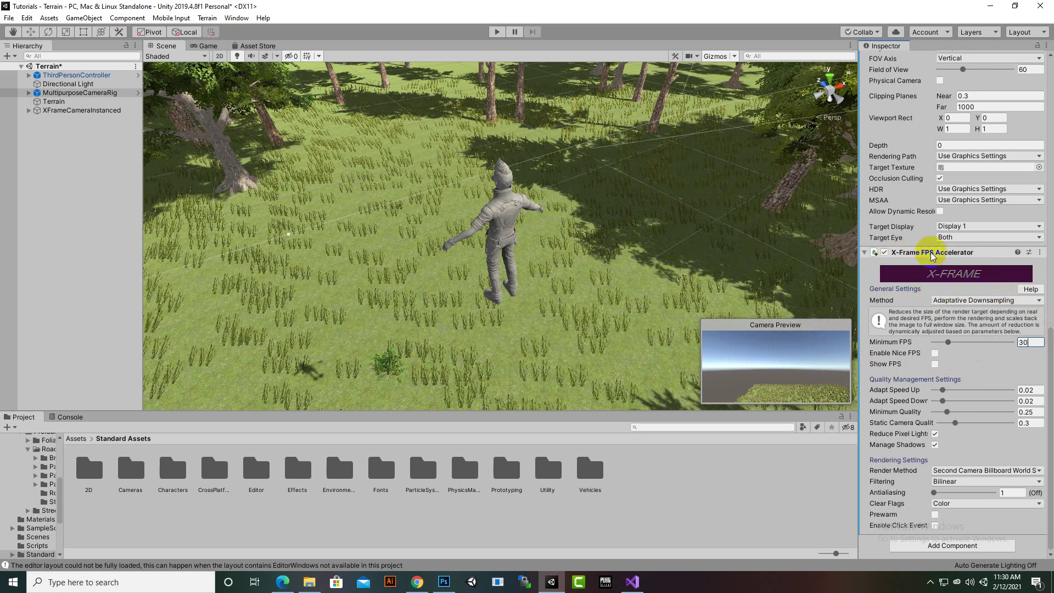
Step: Enable the Nice FPS option of the X-Frame FPS Accelerator to inspect its threshold, and disable it again
click(885, 253)
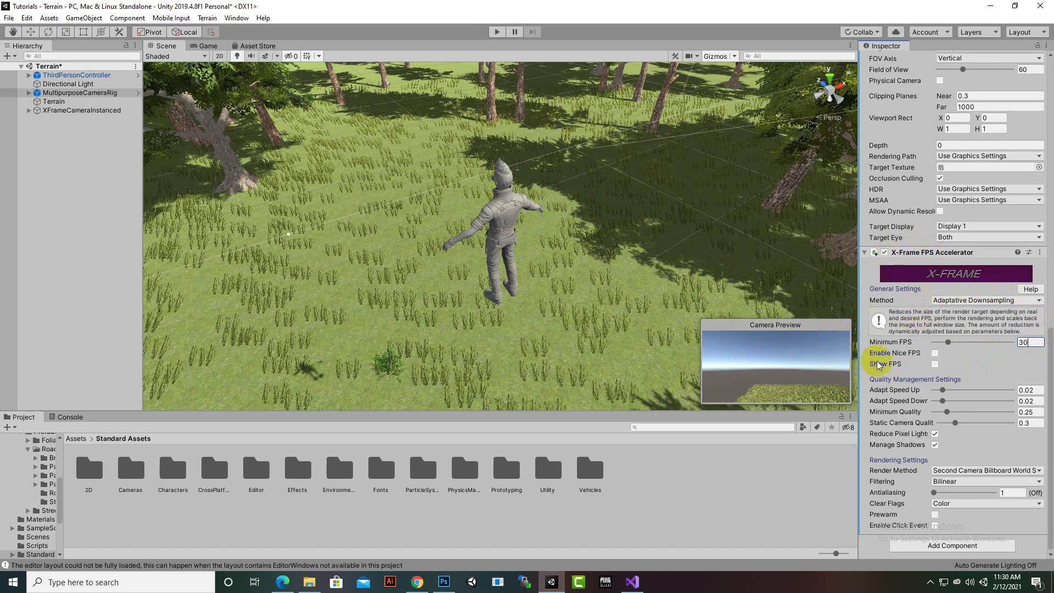
mouse_move(903, 357)
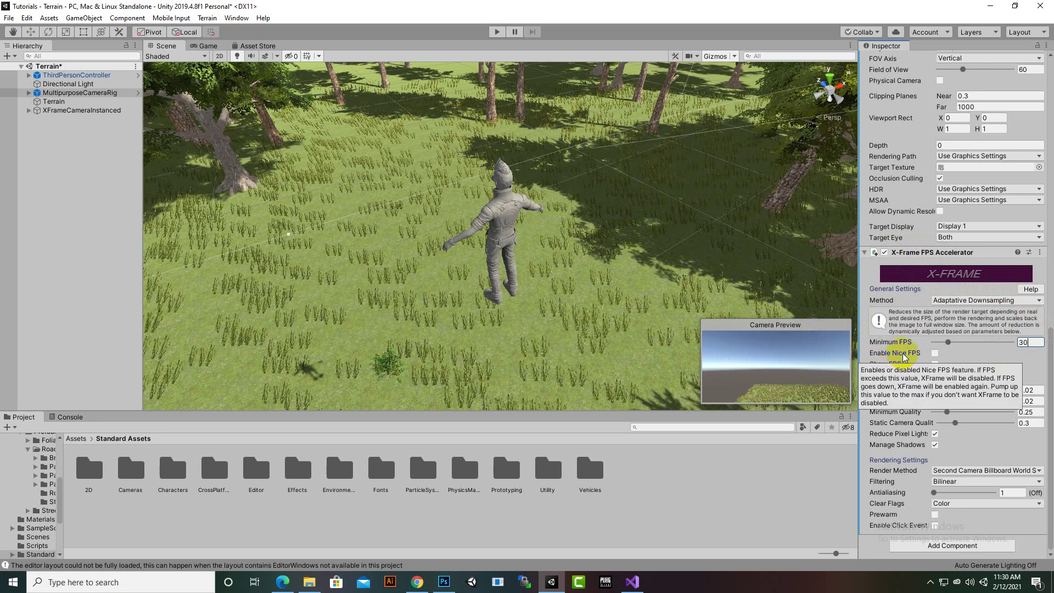
click(935, 354)
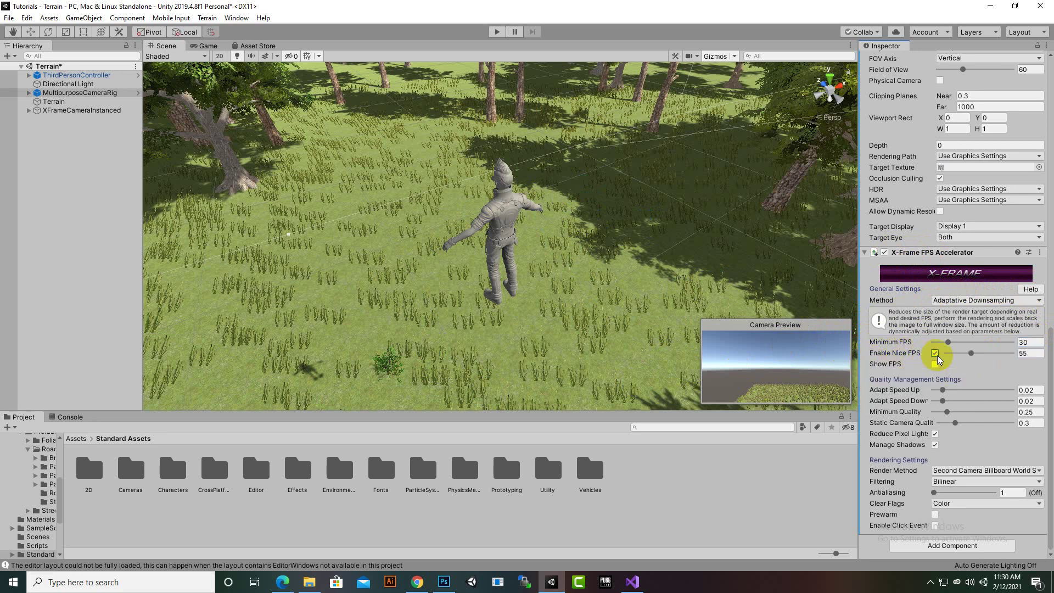
click(1021, 354)
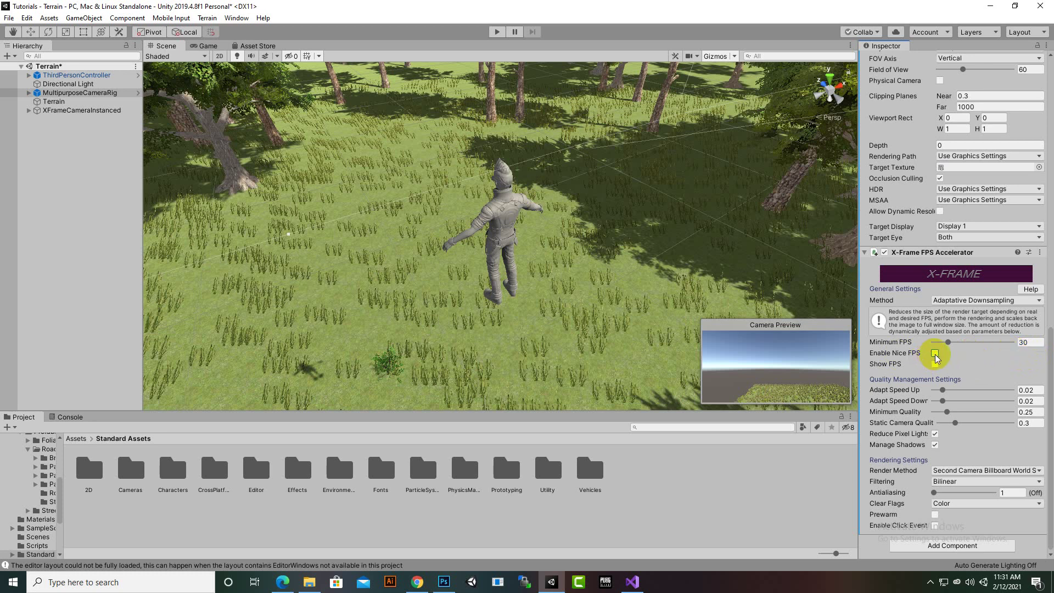
click(1030, 342)
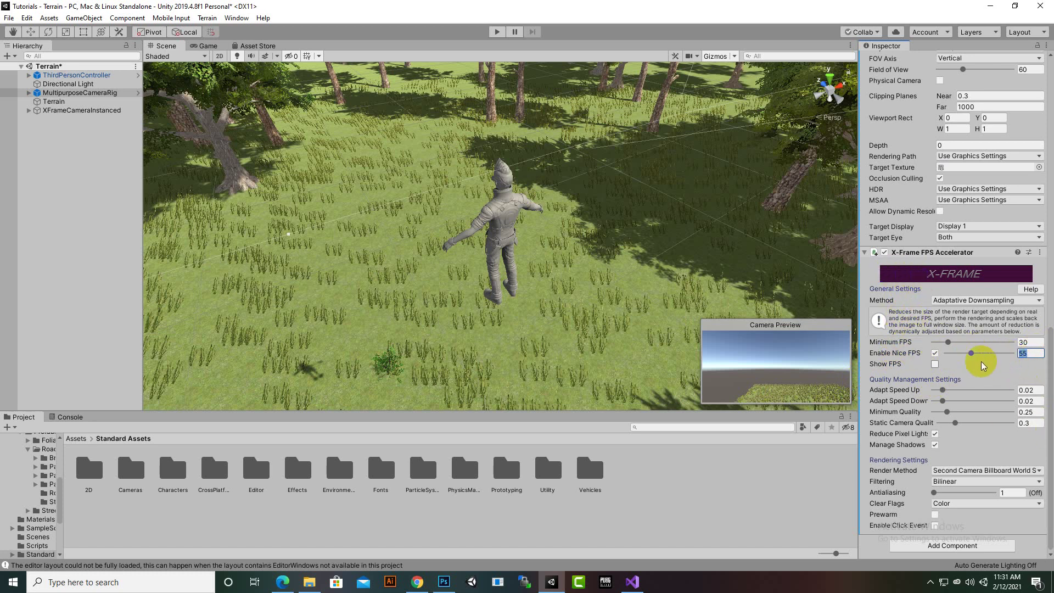
click(935, 354)
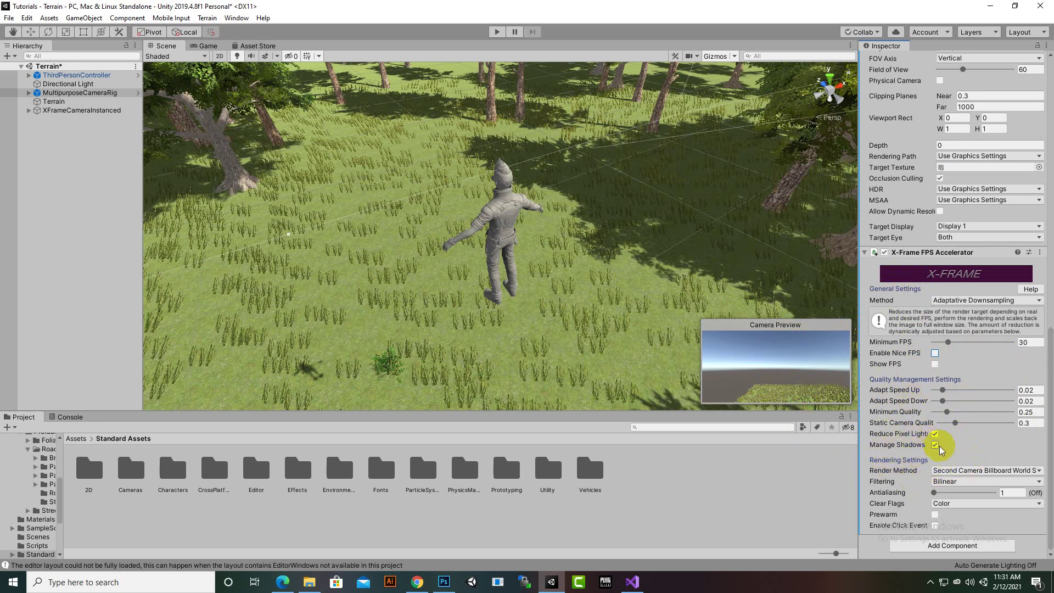
Step: Review the Filtering and Render Method options in the accelerator's rendering settings, keeping Bilinear and Second Camera Billboard World Space
click(937, 486)
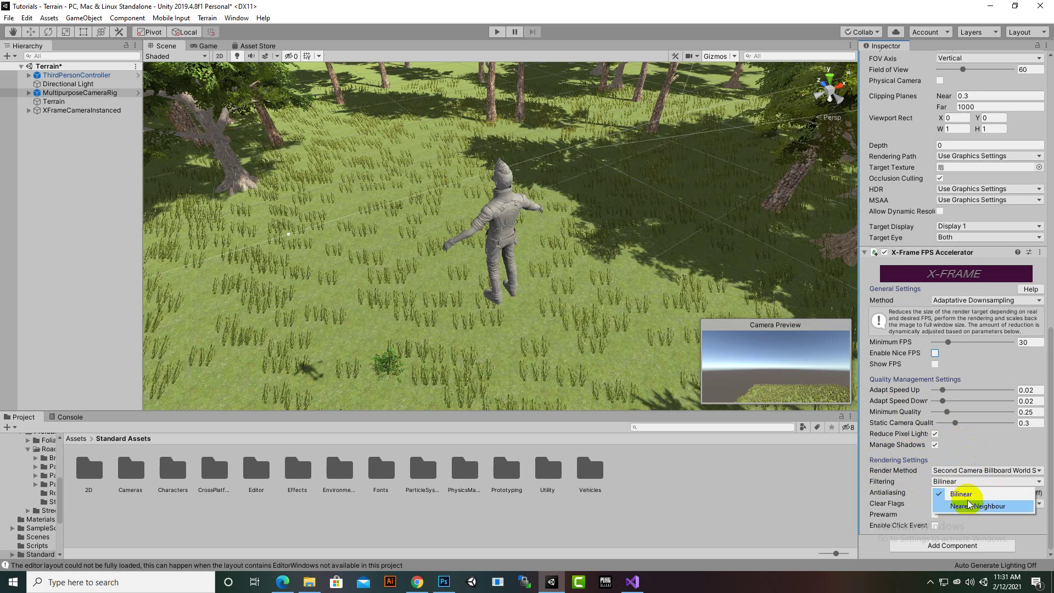
click(974, 454)
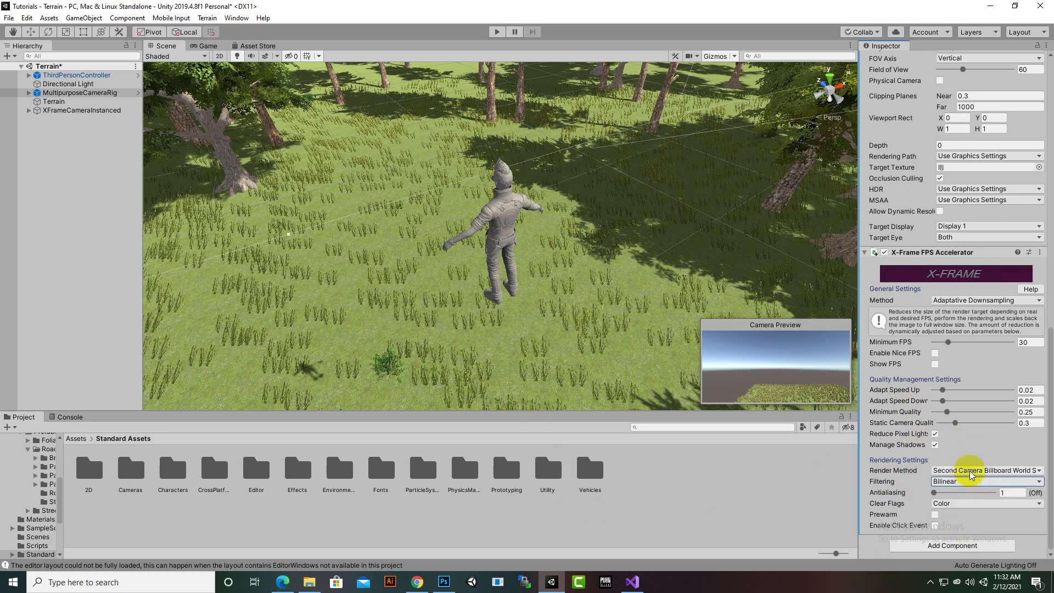
click(970, 470)
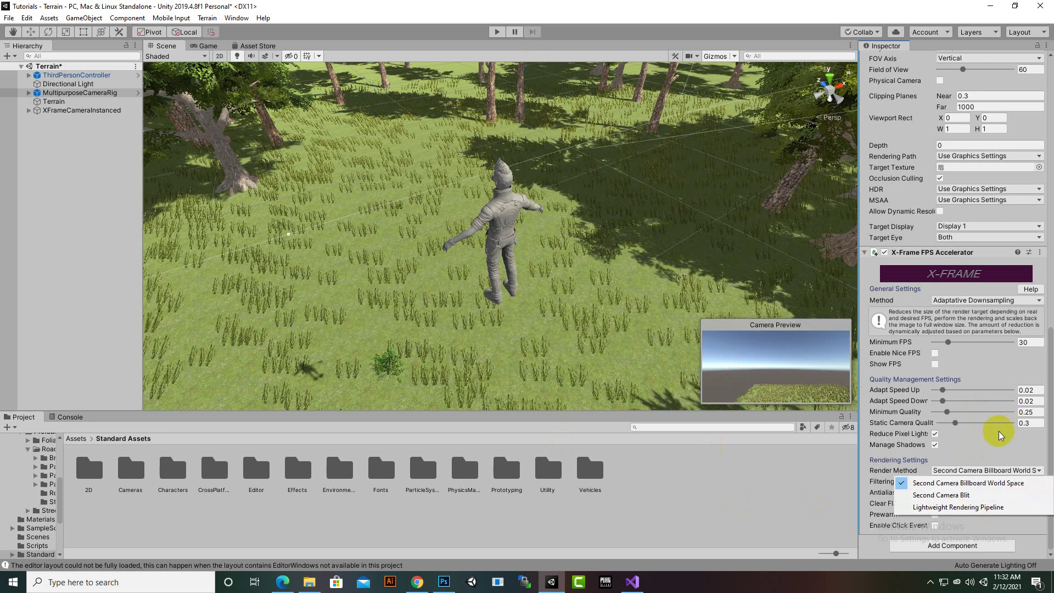
click(967, 450)
click(953, 470)
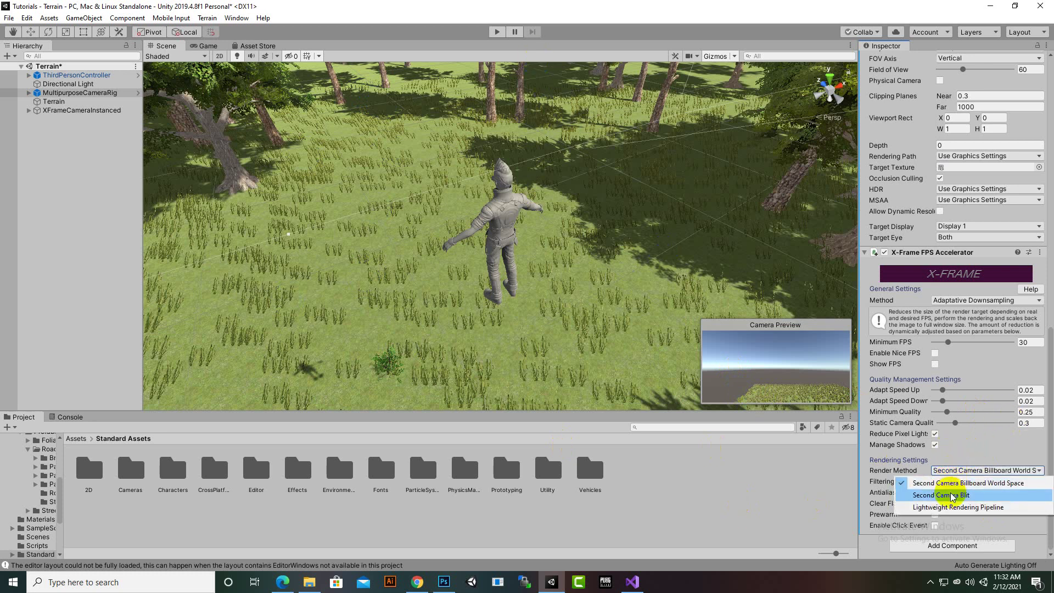
click(1047, 449)
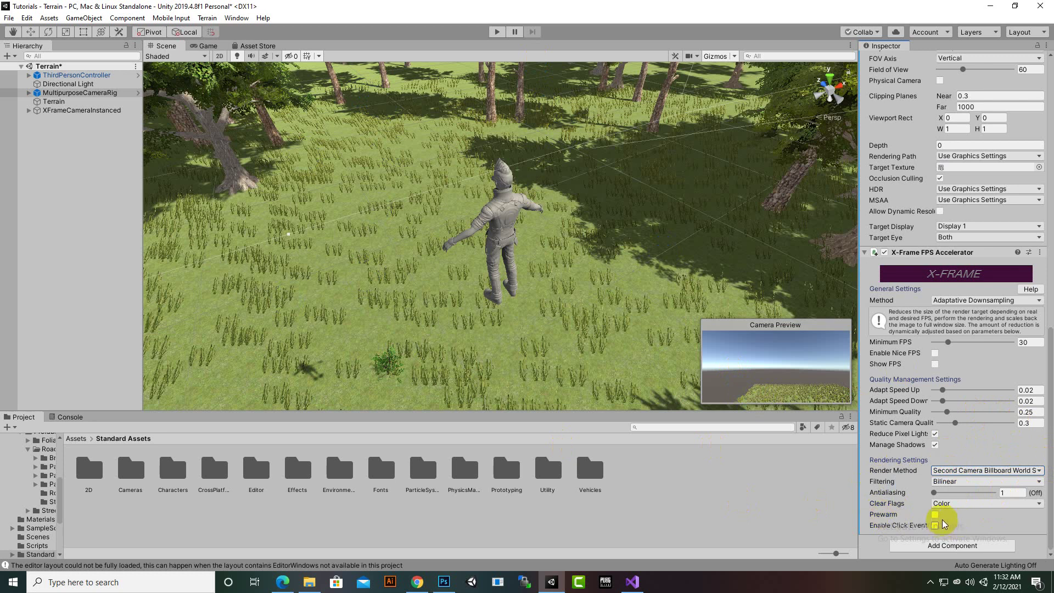
Step: Play-test the scene with the accelerator on the MultipurposeCameraRig, run the character forward while watching the FPS statistics, and stop the test
click(496, 30)
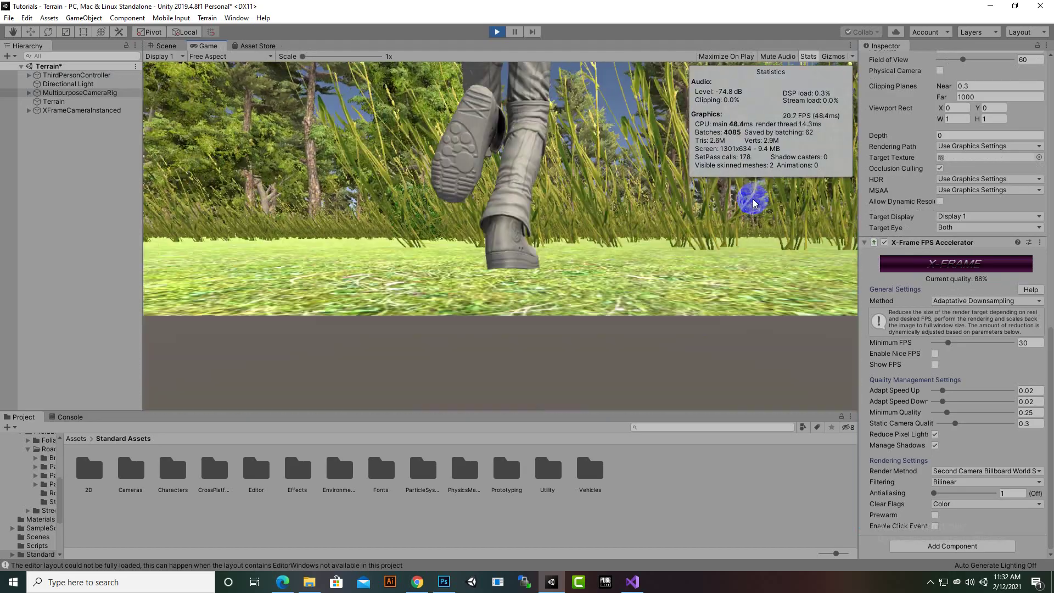
key(w)
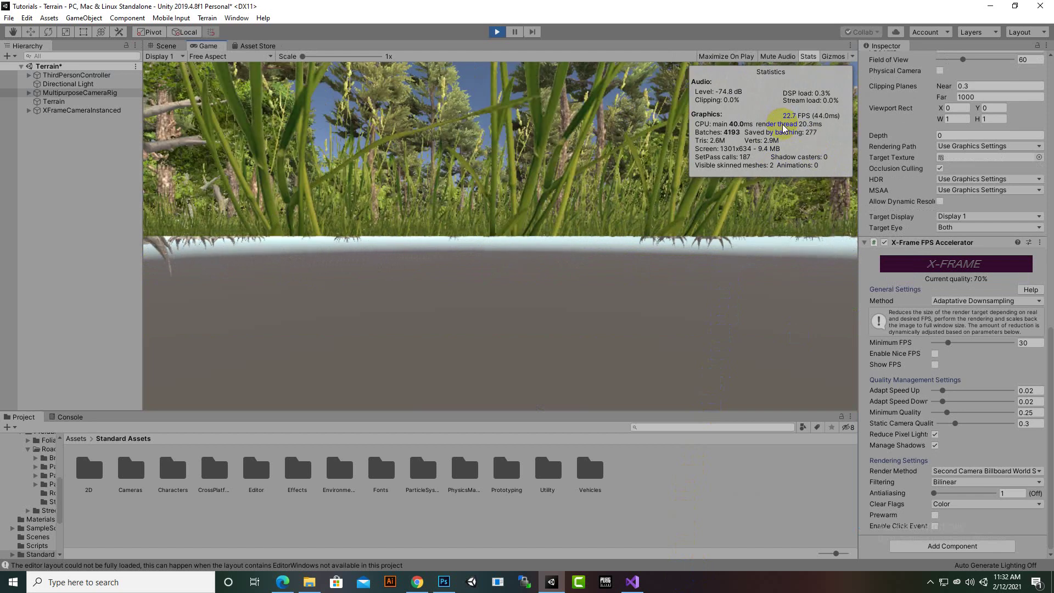
click(488, 220)
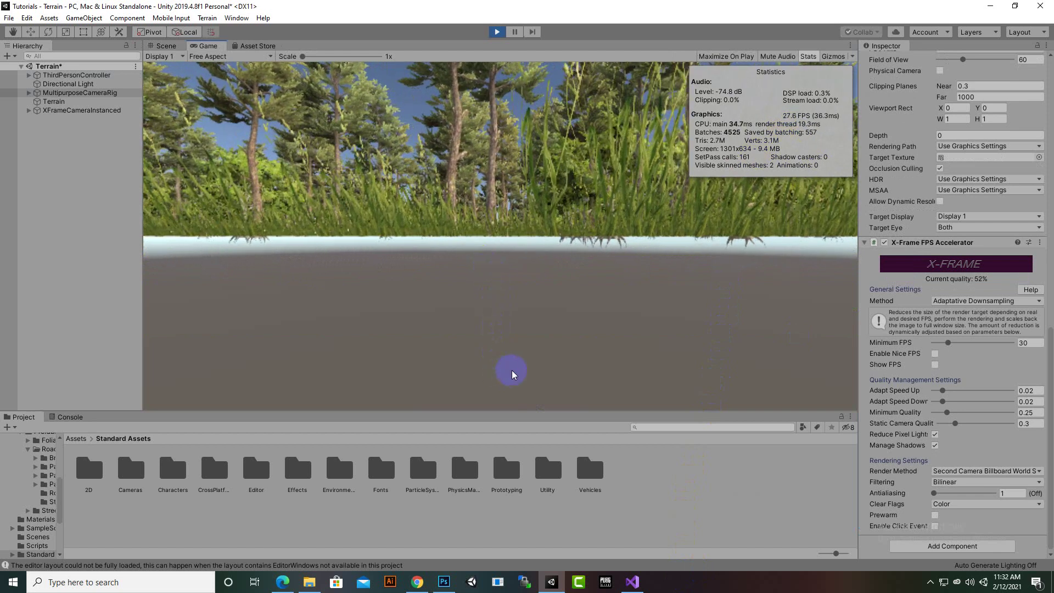
click(544, 225)
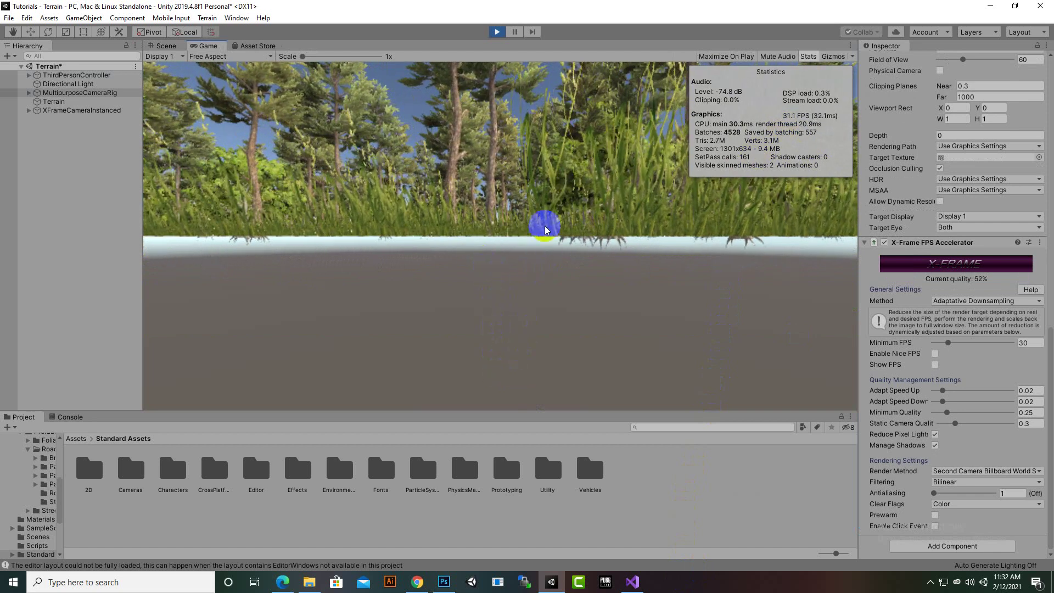
click(68, 93)
click(485, 225)
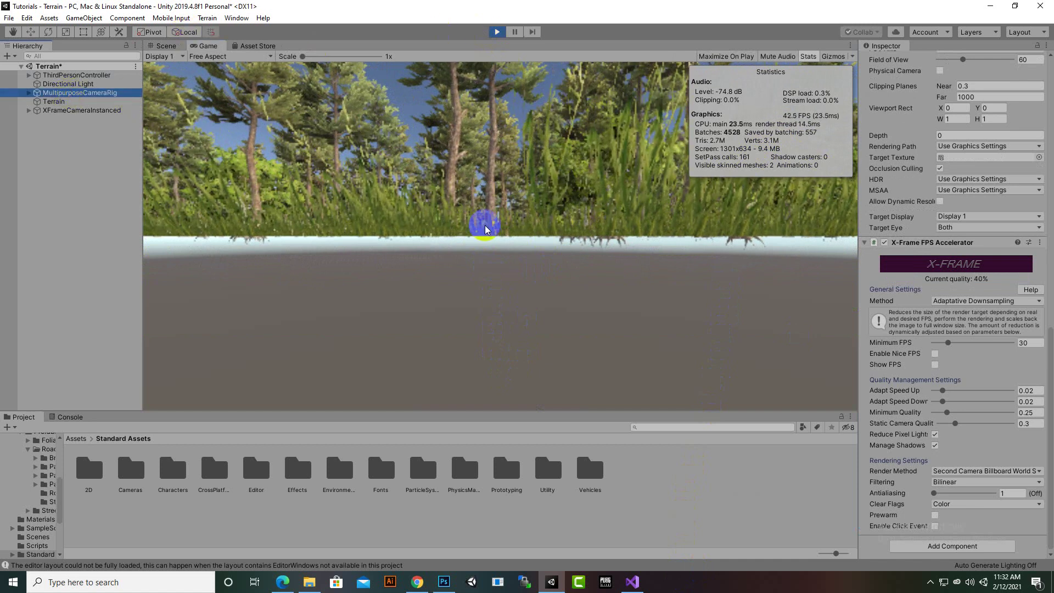
click(498, 32)
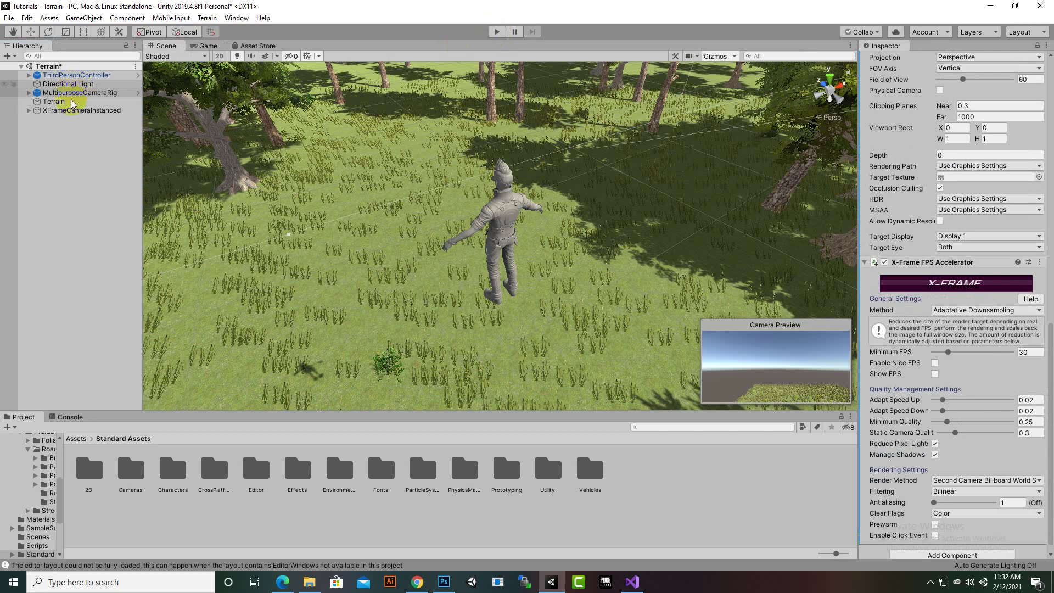
Step: Replace the MultipurposeCameraRig with a new Camera parented to the ThirdPersonController
click(73, 94)
key(Delete)
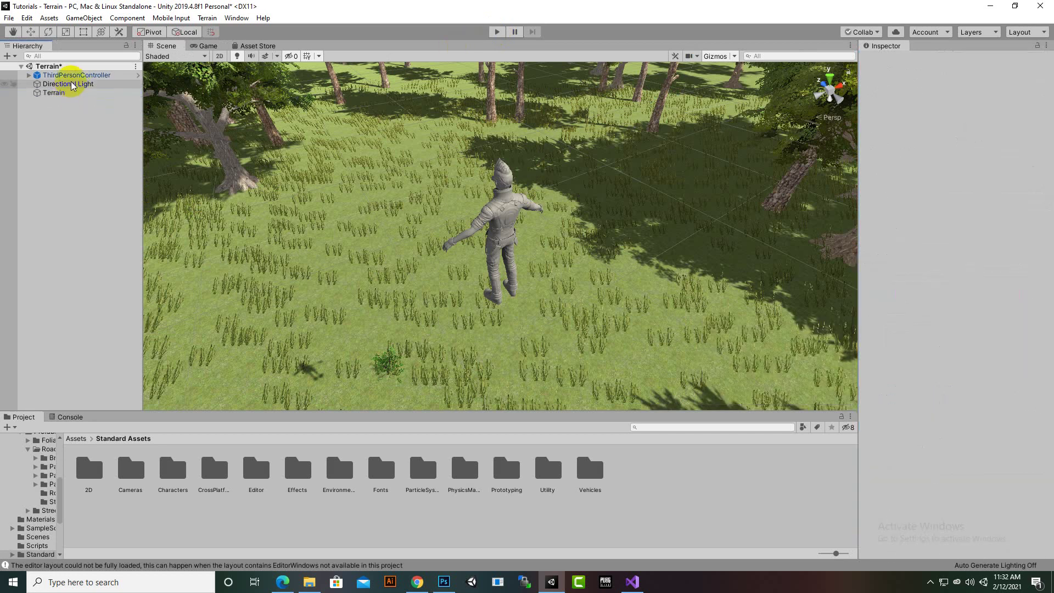
right_click(61, 118)
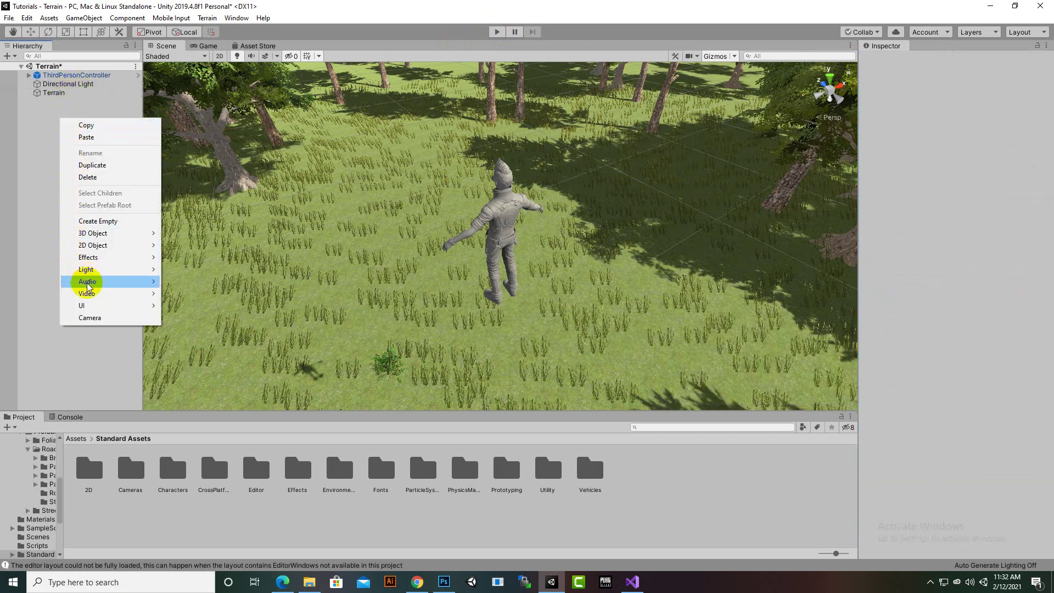
click(89, 319)
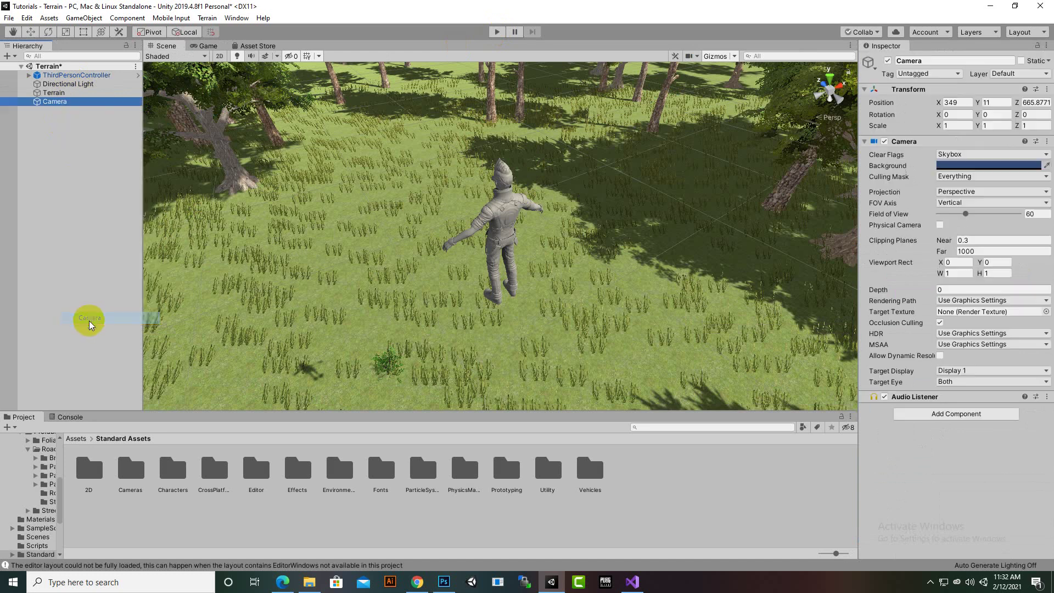
drag(59, 107, 67, 75)
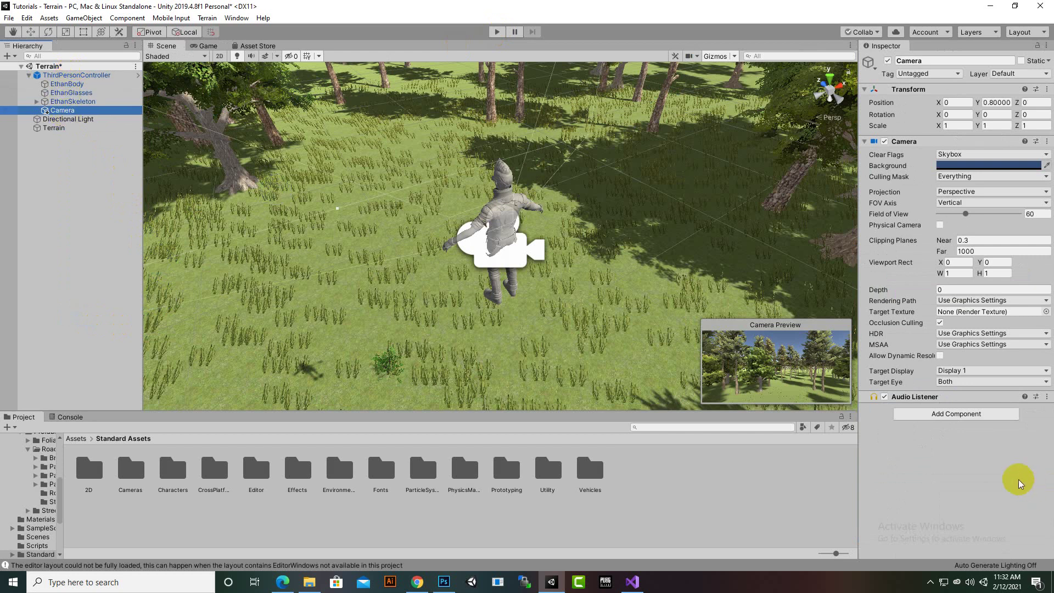
Step: Add the X-Frame FPS Accelerator component to the new Camera
click(983, 414)
text(x)
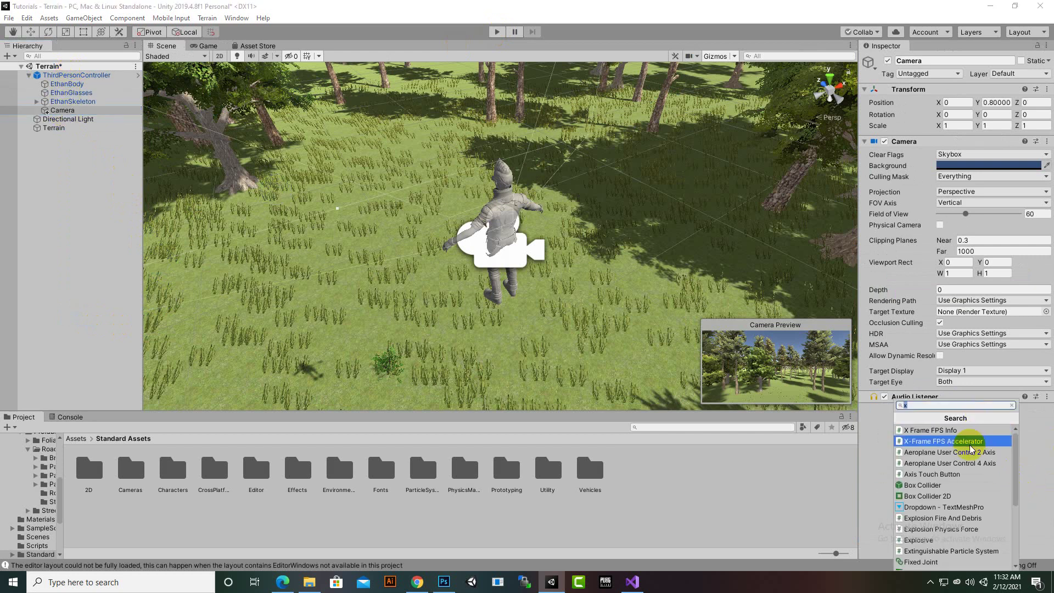
click(966, 440)
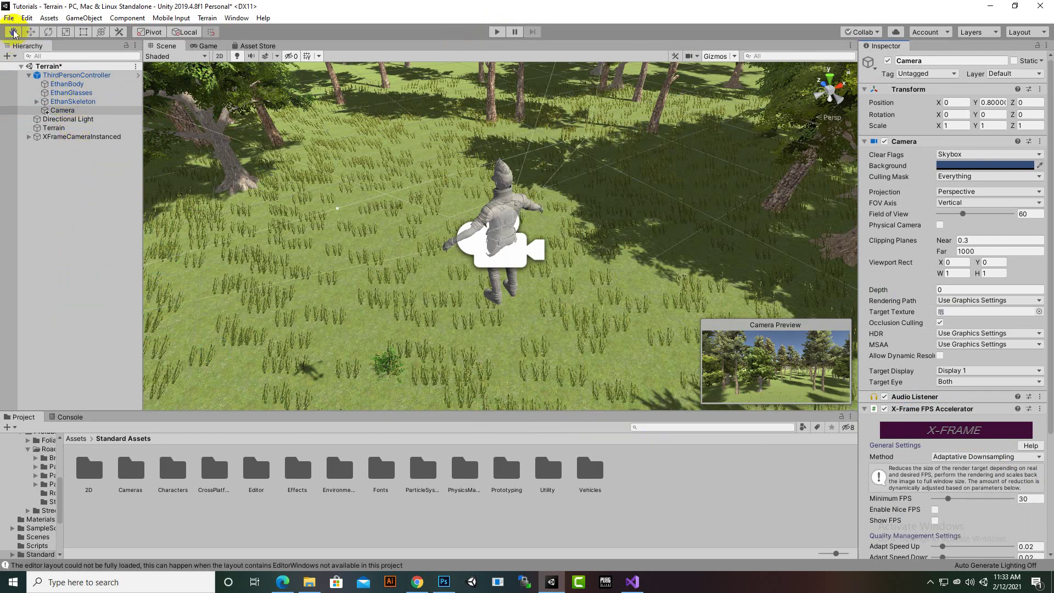
Step: Move the Camera up and behind the character to about Y 1.33, Z -1.344
click(30, 32)
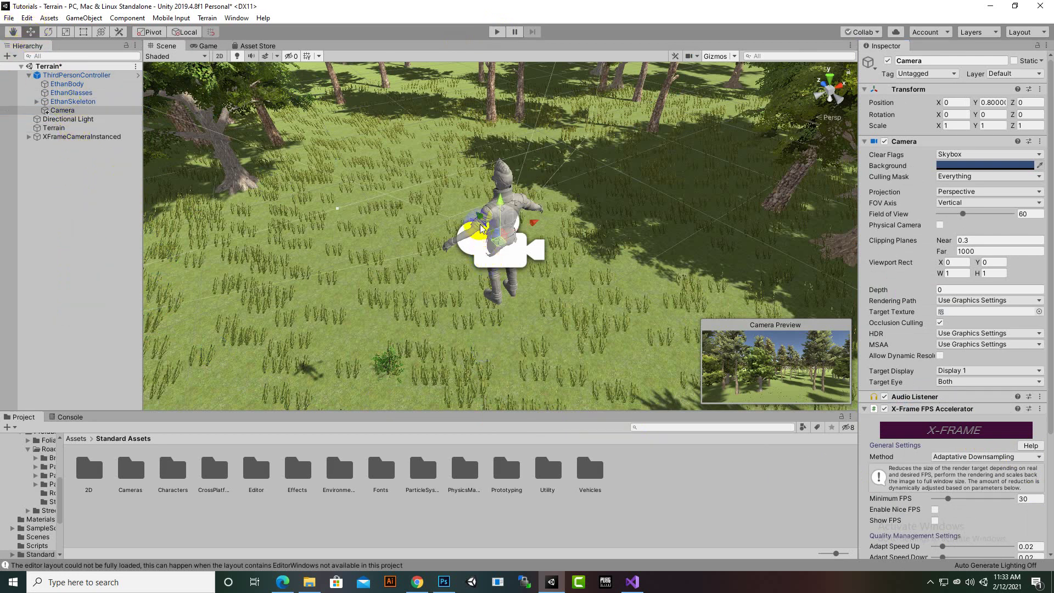
drag(505, 243, 601, 258)
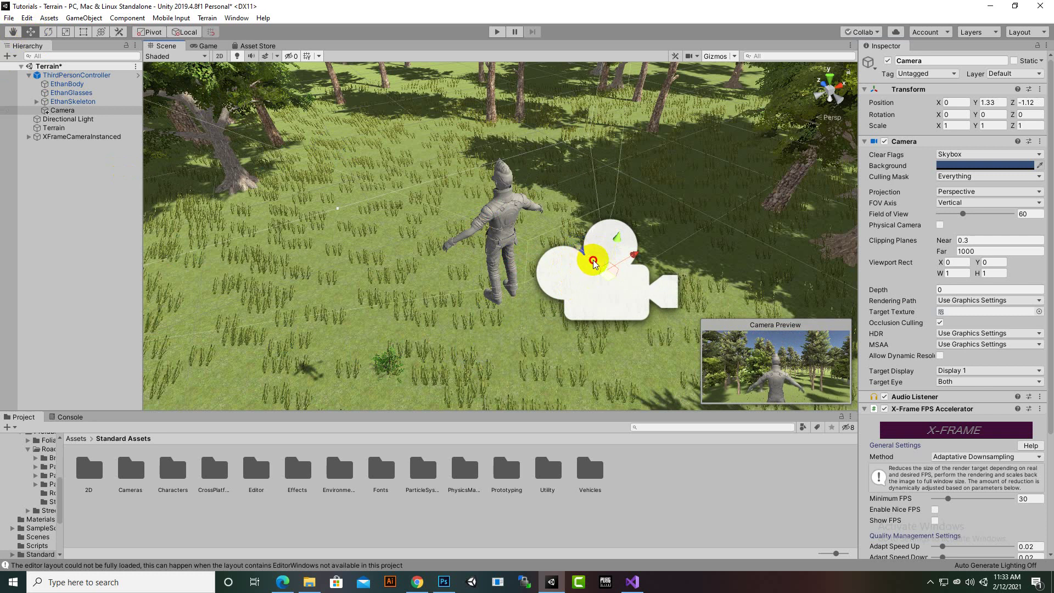
drag(599, 264, 629, 285)
Step: Play-test the scene with Adaptative Downsampling, run, turn and jump the character through the forest while watching the FPS statistics, and stop the test
click(496, 35)
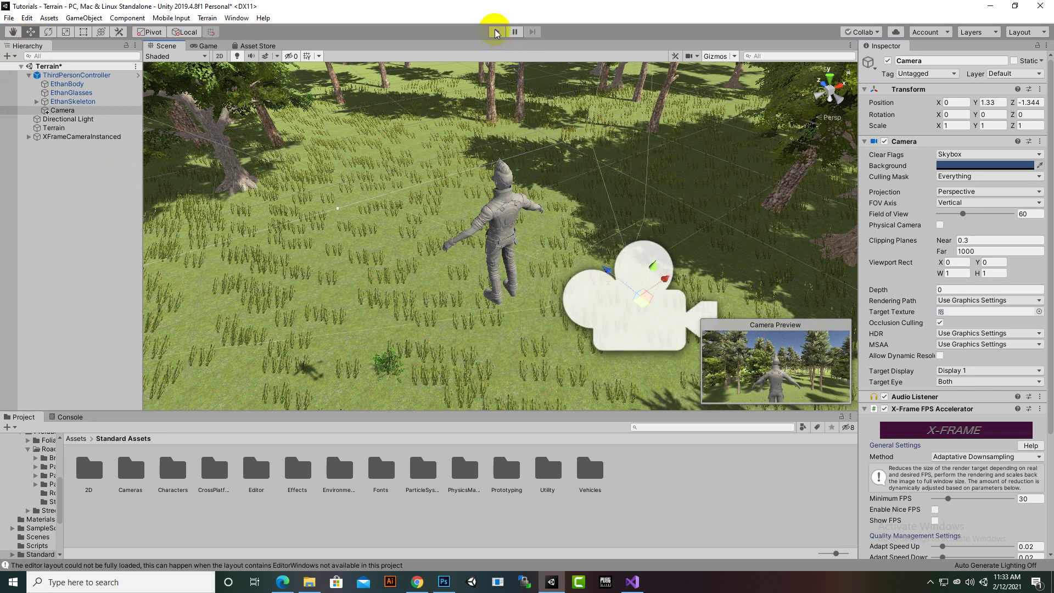
right_click(483, 98)
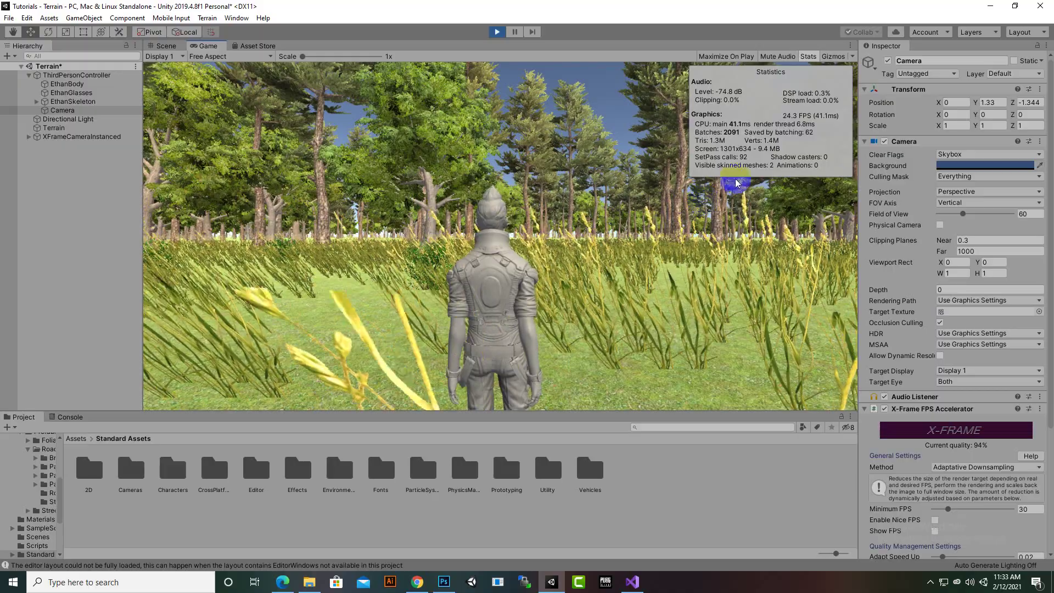
key(w)
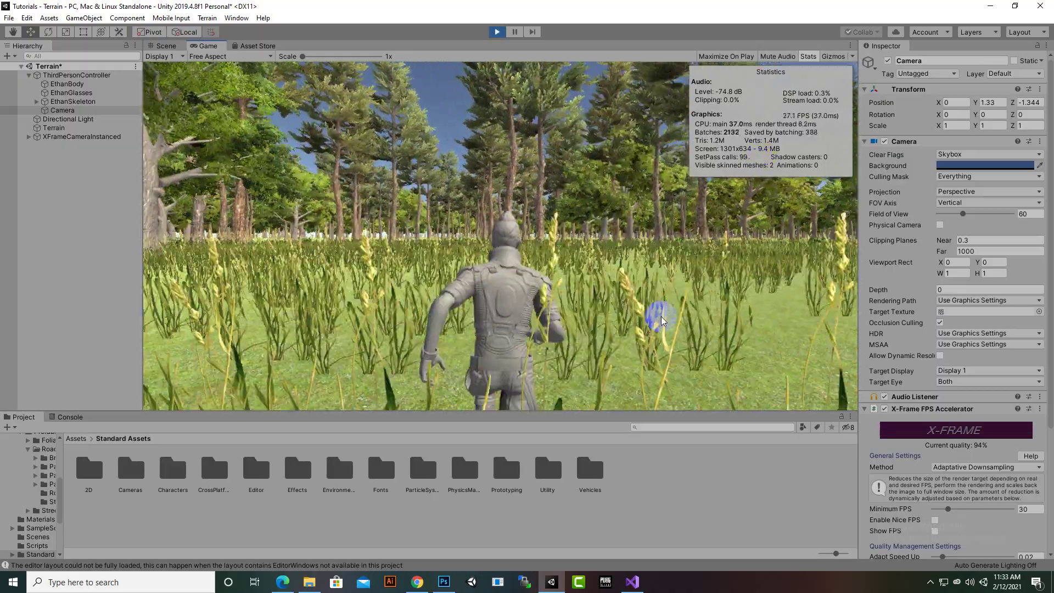
key(a)
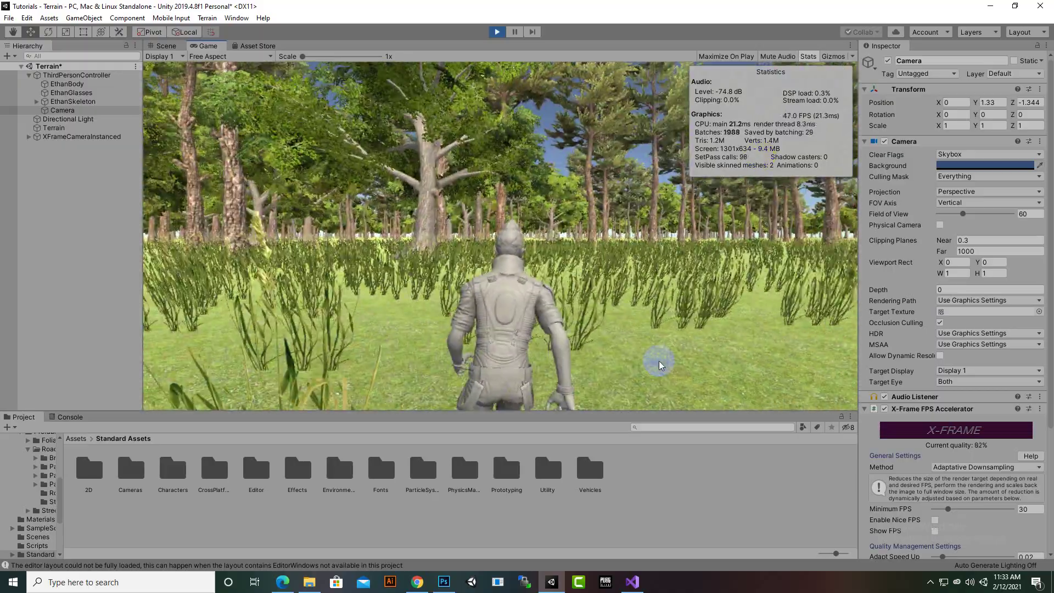
key(d)
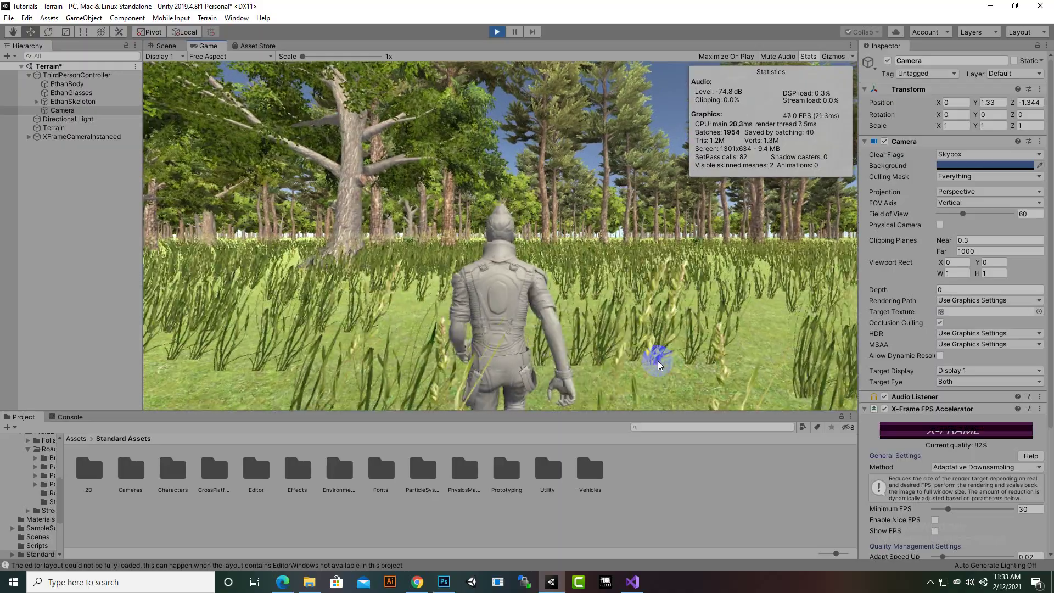
key(w)
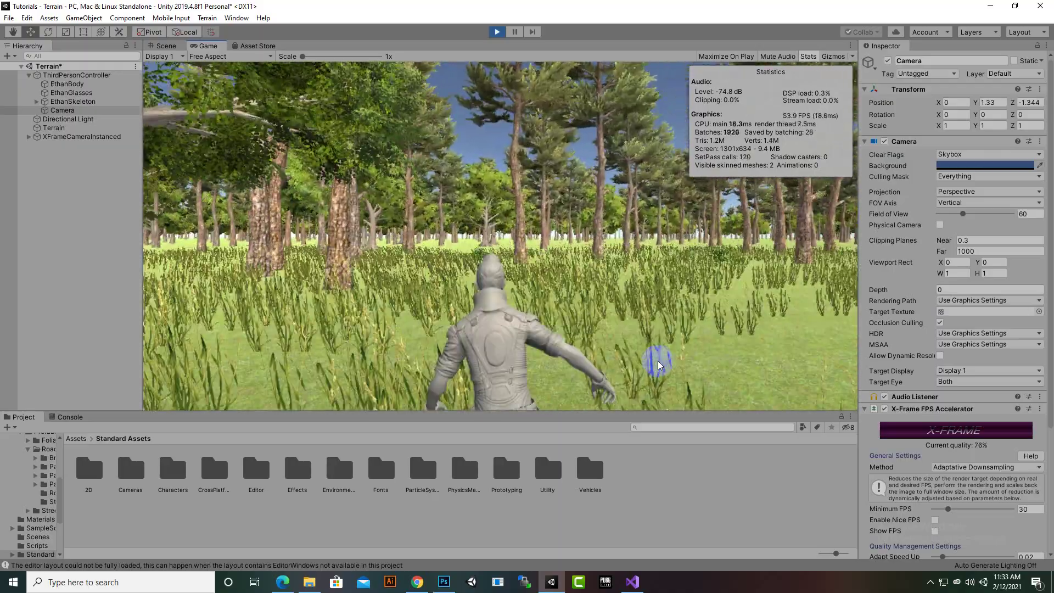
key(w)
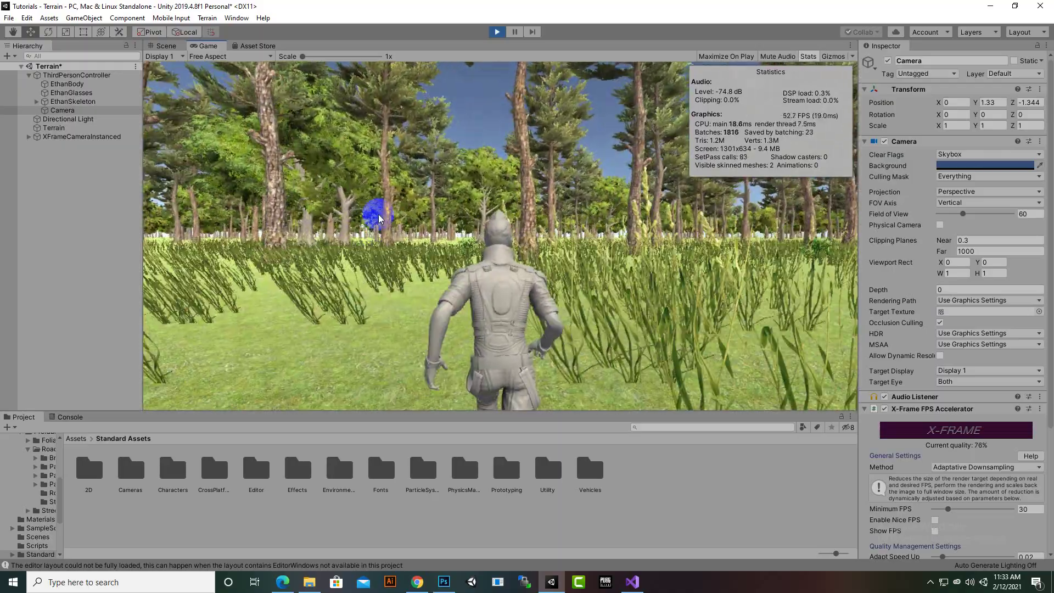
key(w)
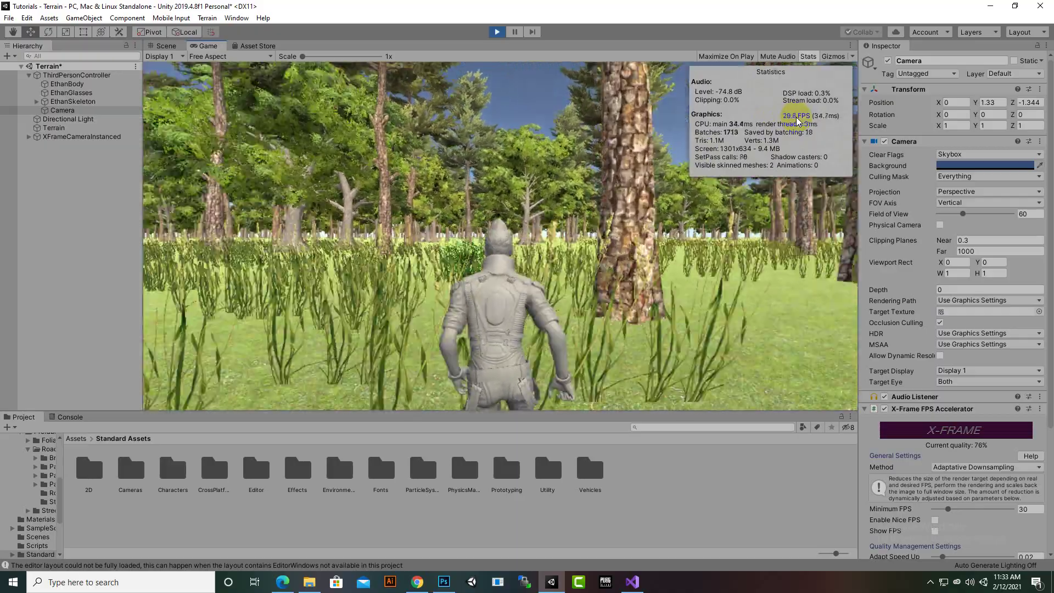
key(w)
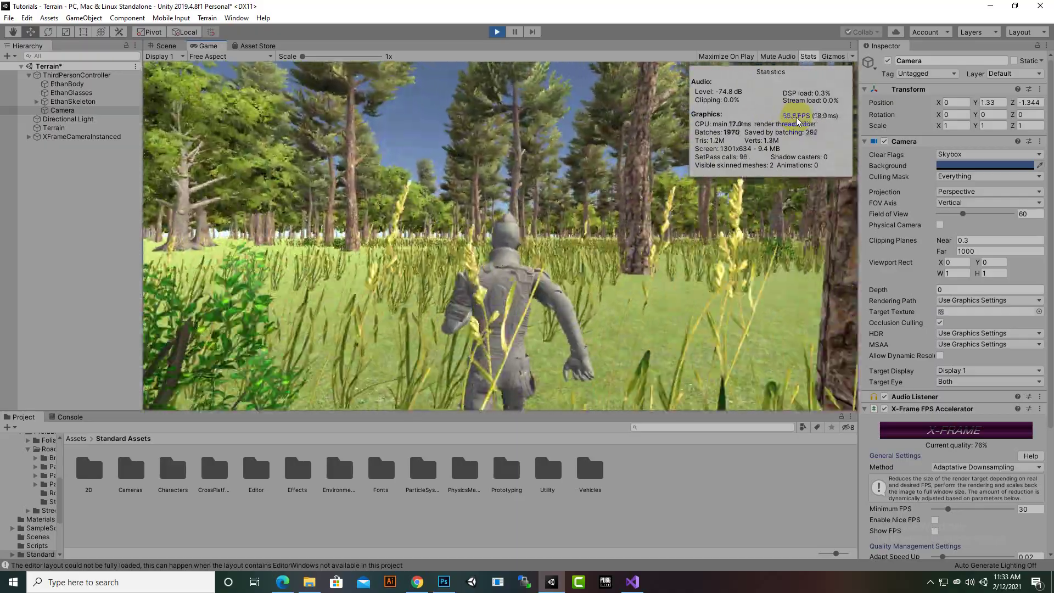
key(w)
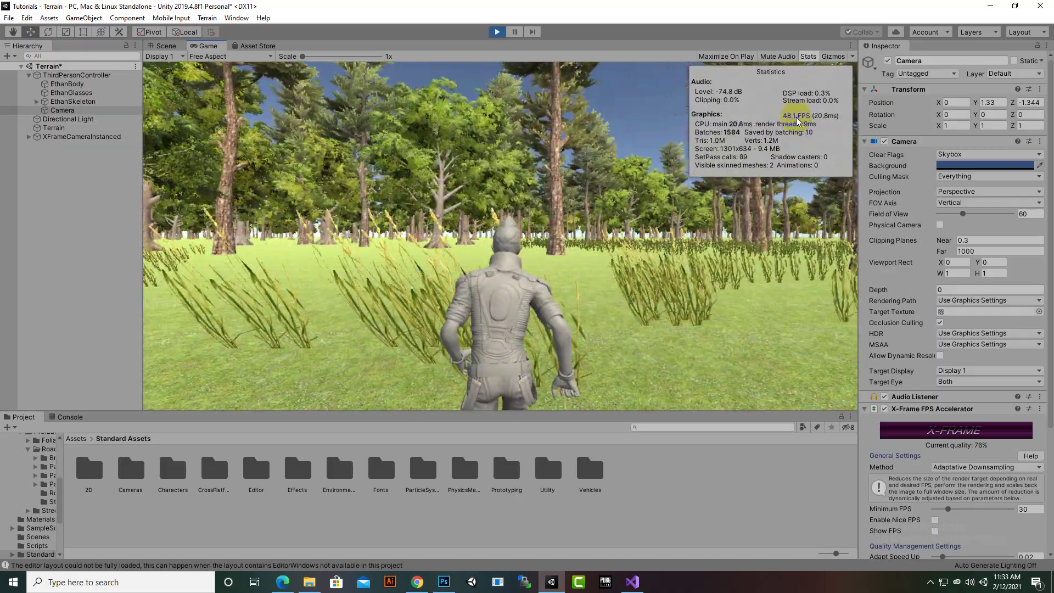
key(w)
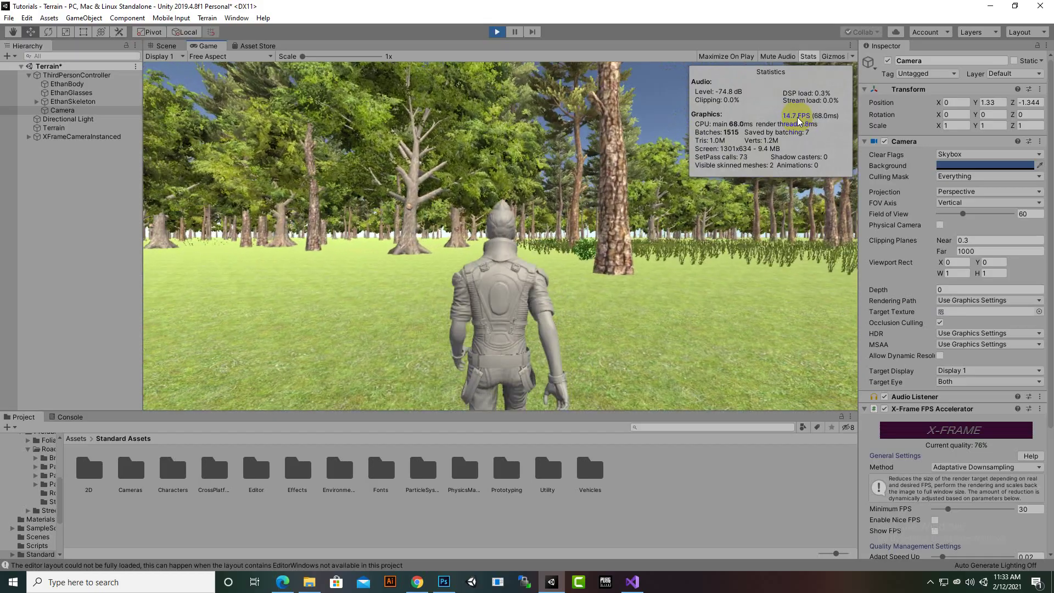
key(w)
key(space)
key(d)
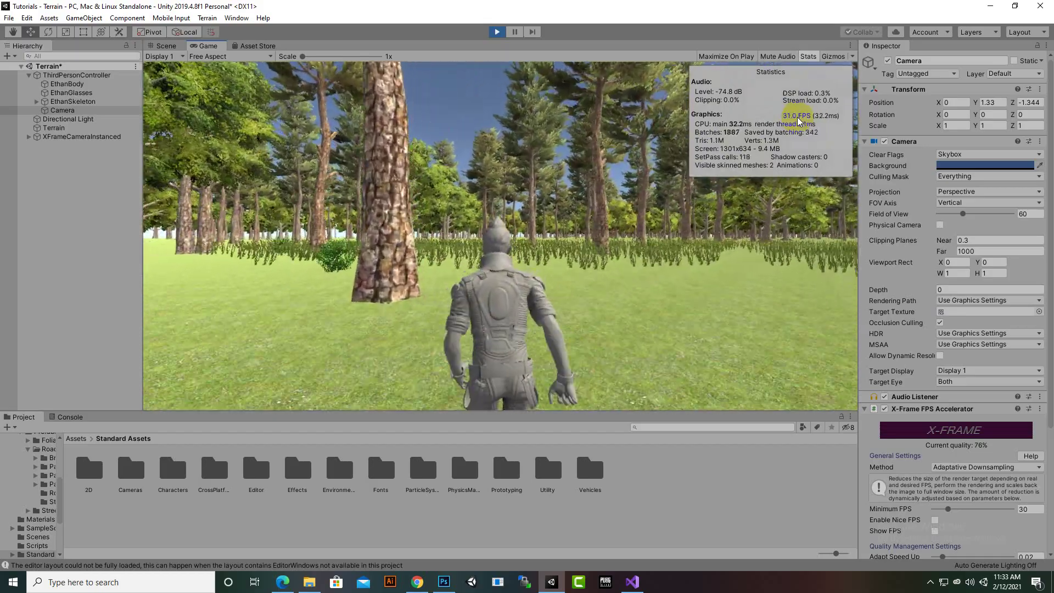
key(w)
key(a)
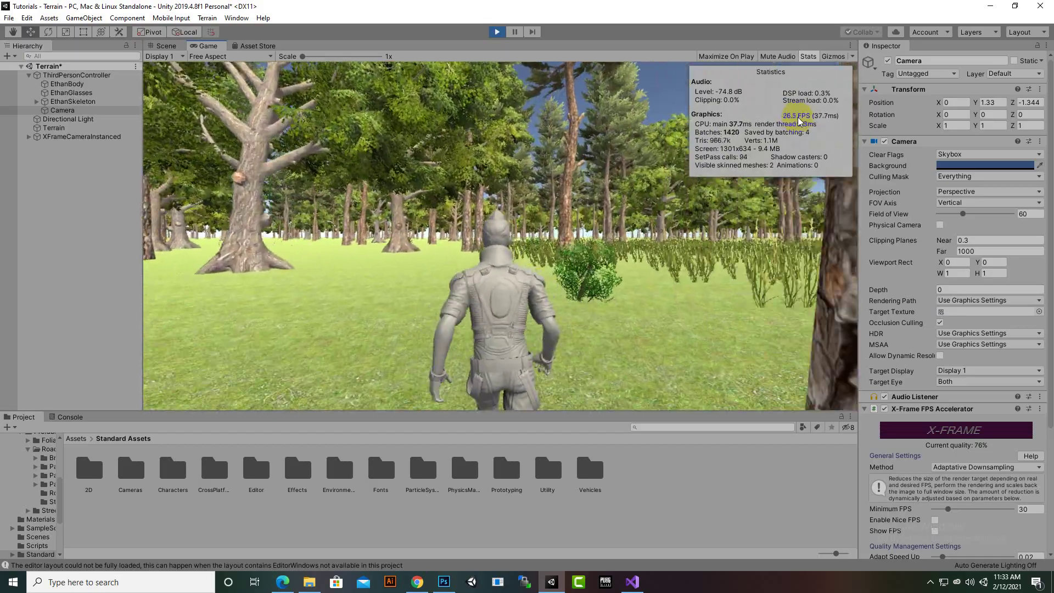
click(431, 140)
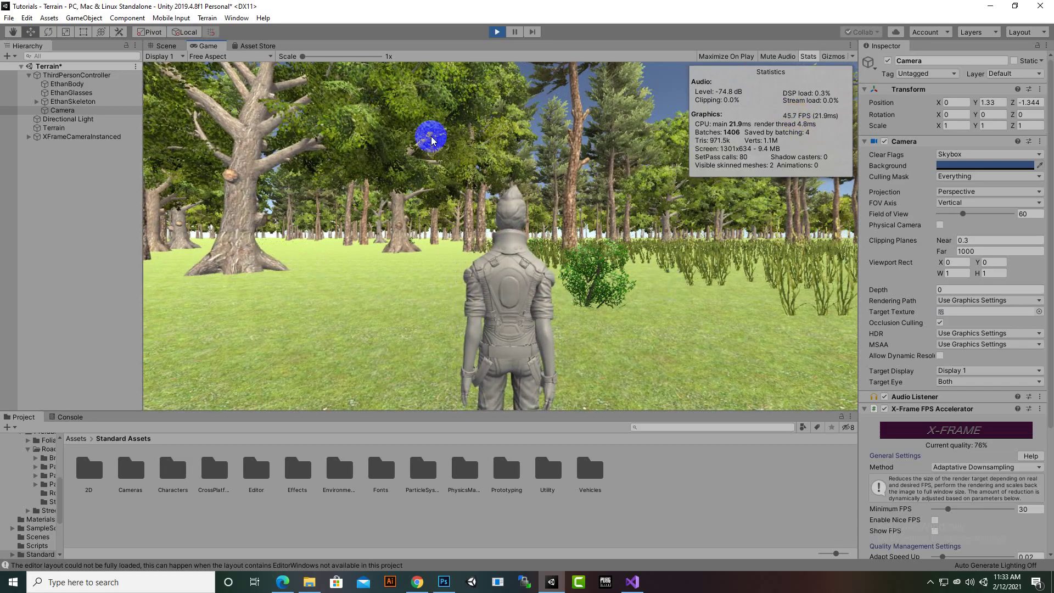
key(w)
key(d)
key(a)
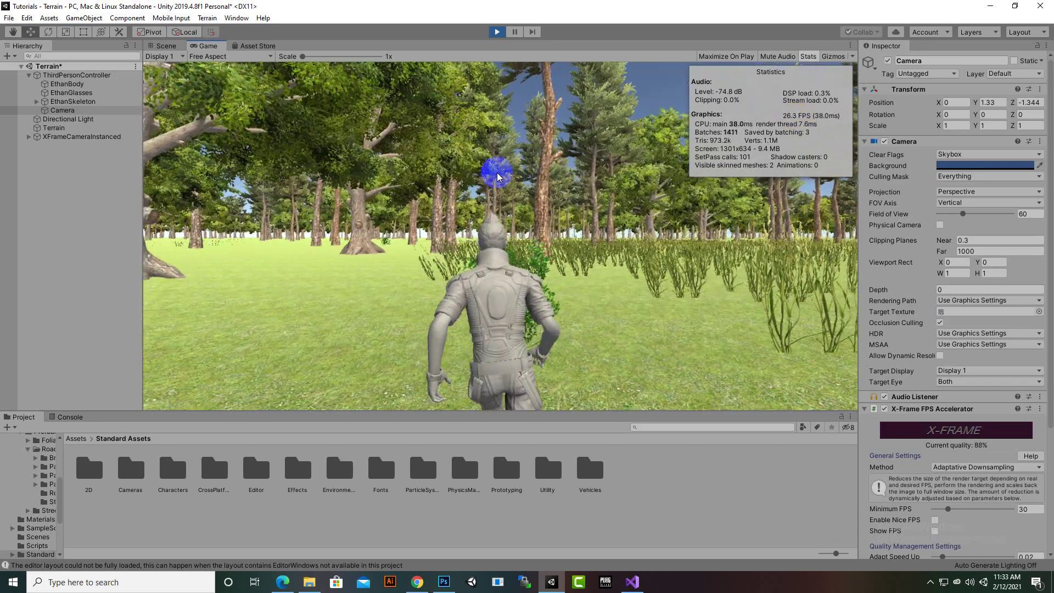
key(d)
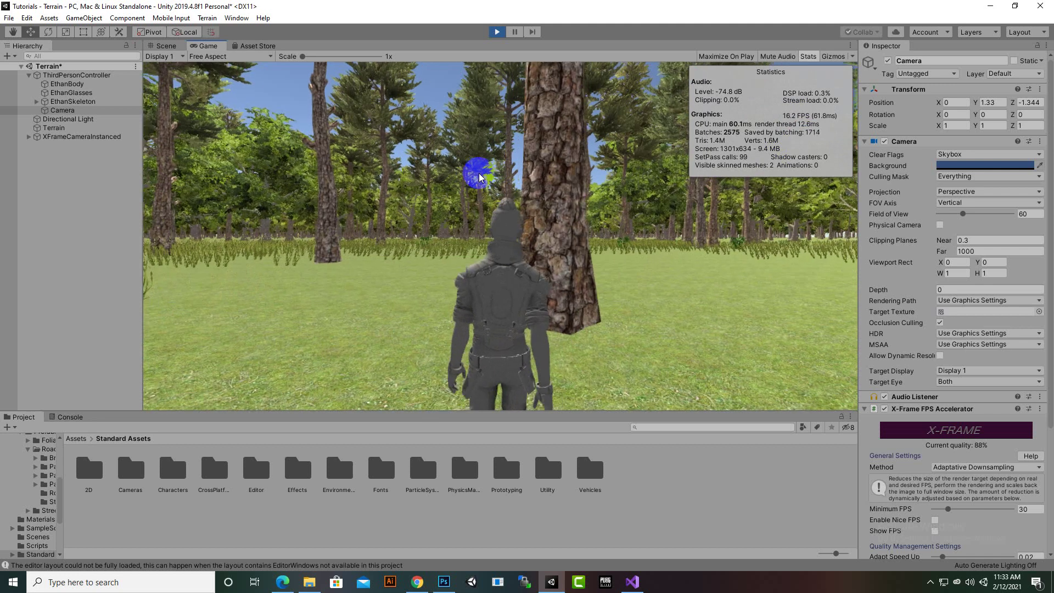
click(497, 32)
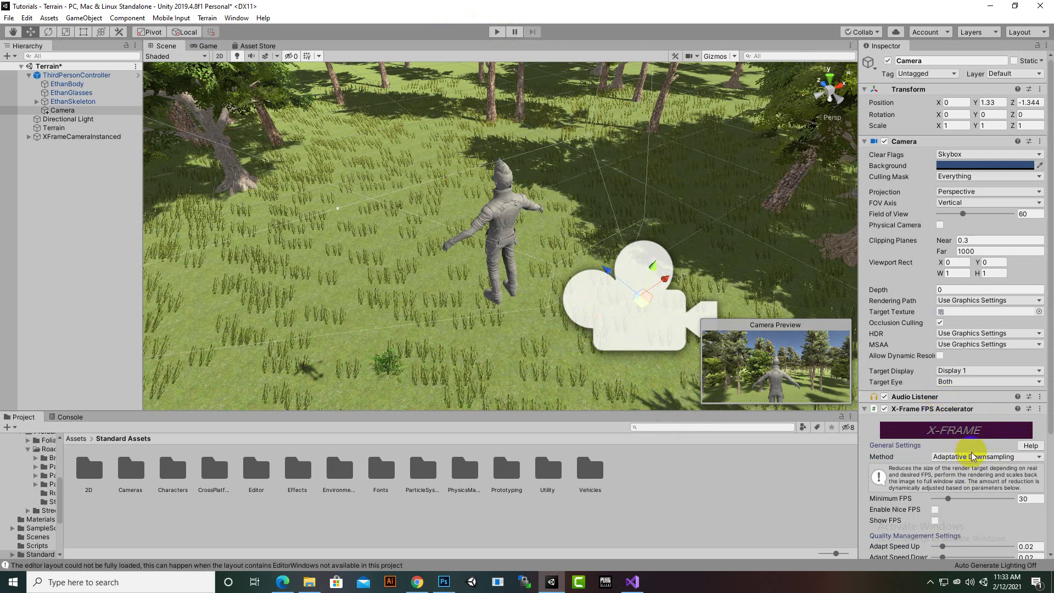
Step: In the X-Frame FPS Accelerator, enable Nice FPS and set Adapt Speed Up 0.0339, Adapt Speed Down 0.0301, Minimum Quality 0.187, Static Camera Quality 0.382
scroll(973, 456, down, 5)
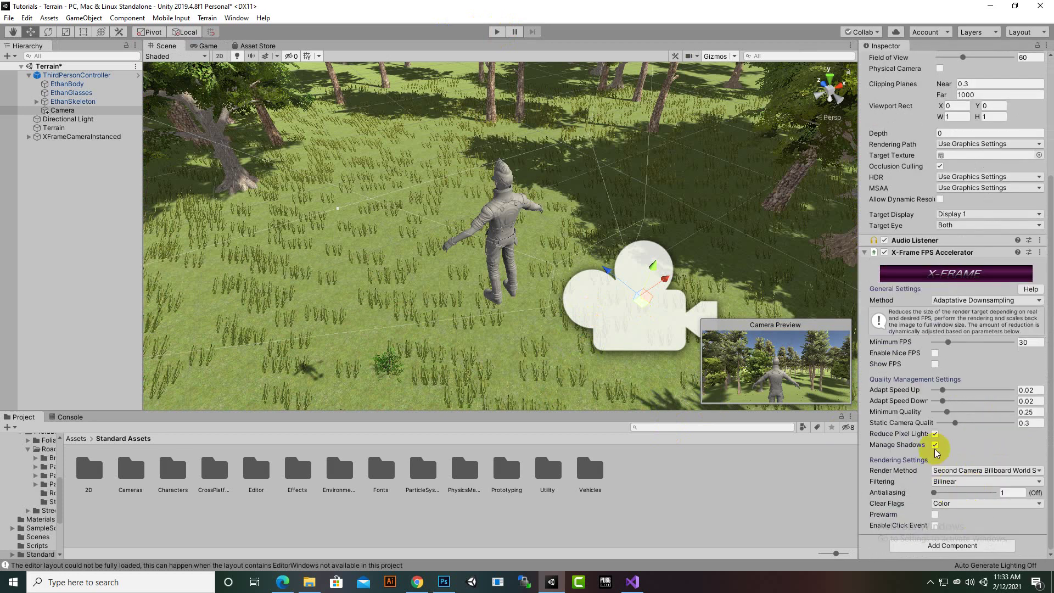
click(936, 354)
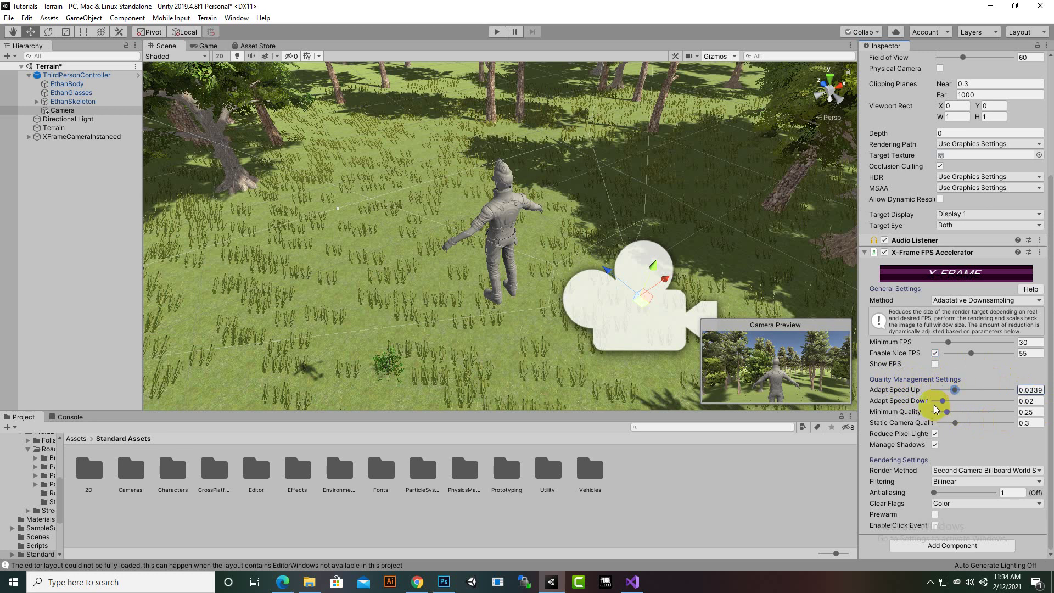
drag(942, 401, 953, 402)
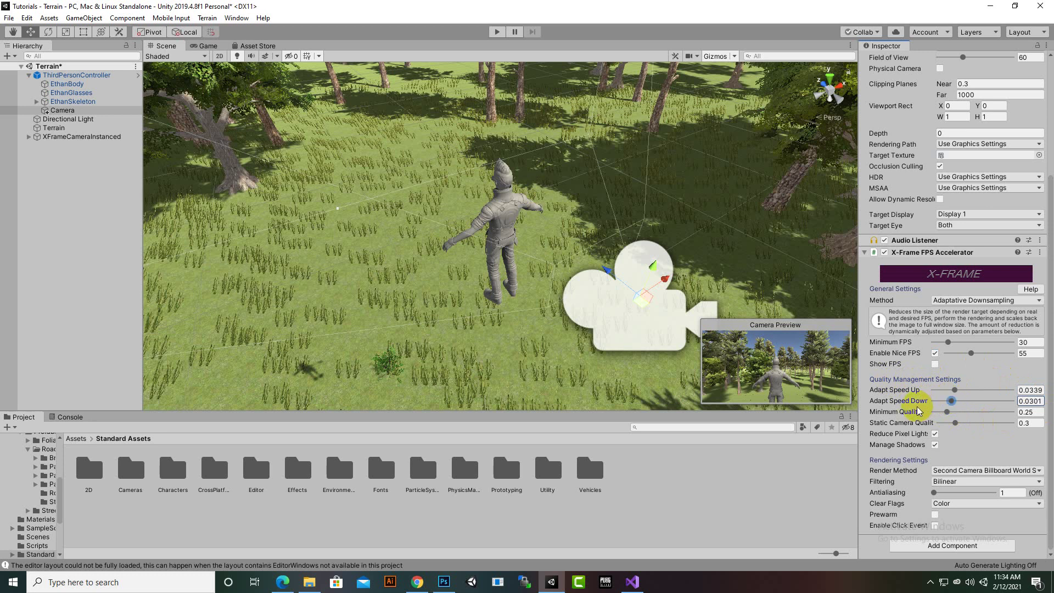
click(945, 412)
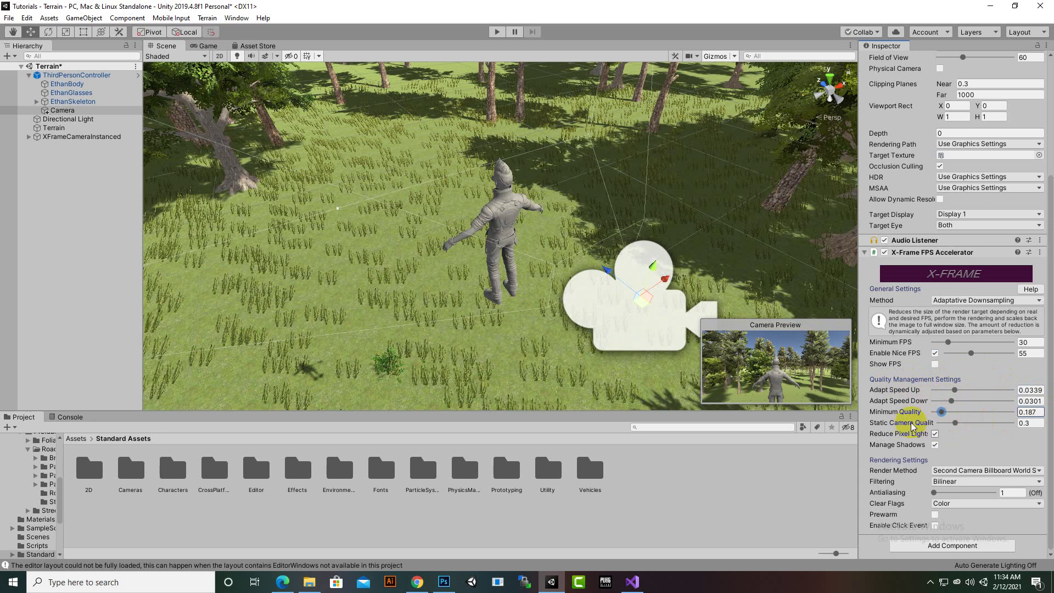
click(956, 423)
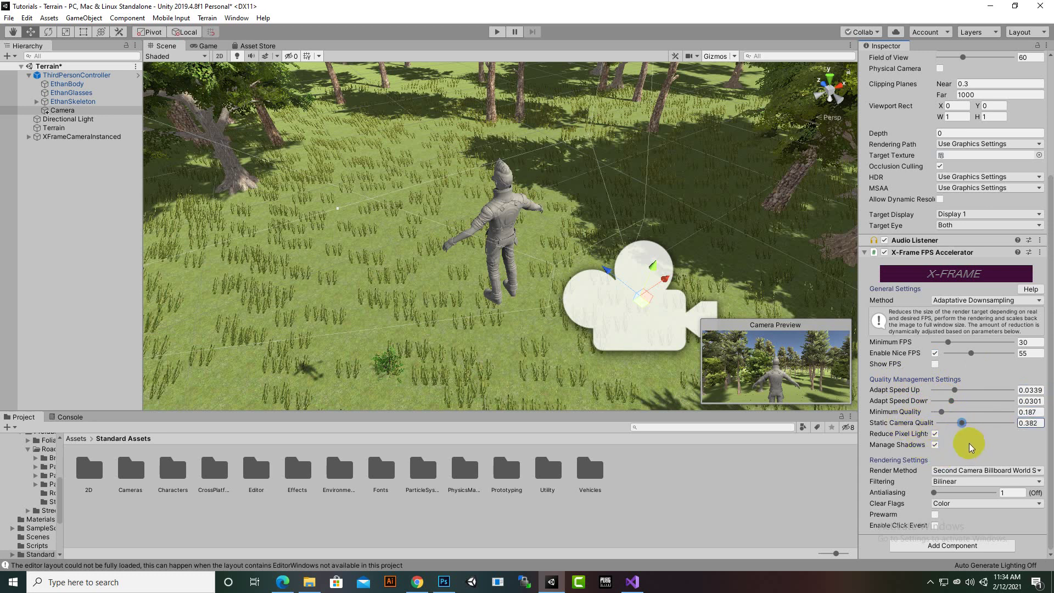
Step: Set the X-Frame method to Quad Downsampling, play-test by running and jumping the character through the forest while checking the FPS statistics, and stop the test
click(962, 302)
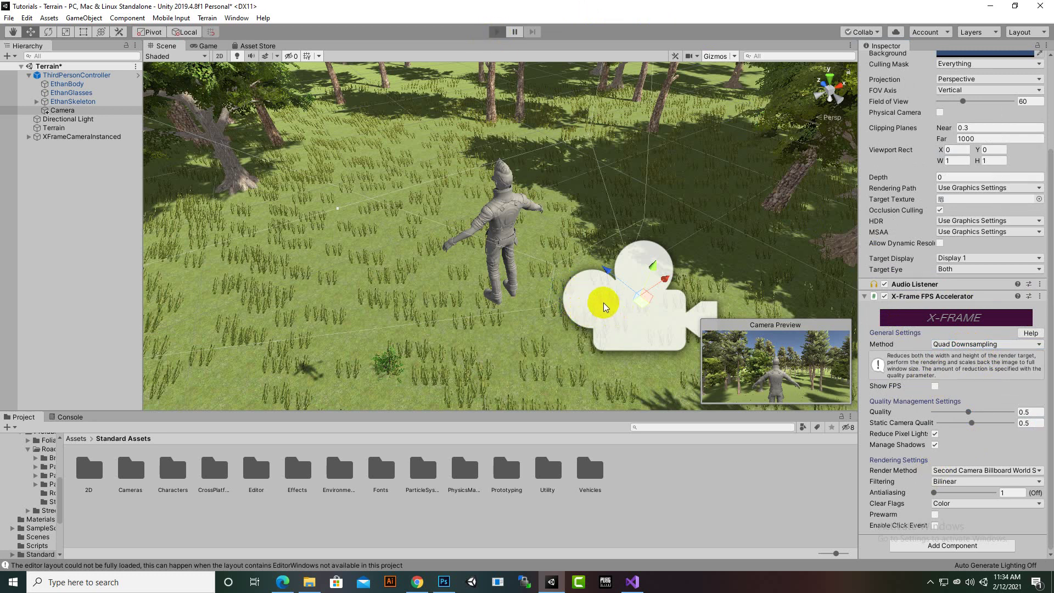
key(ctrl+p)
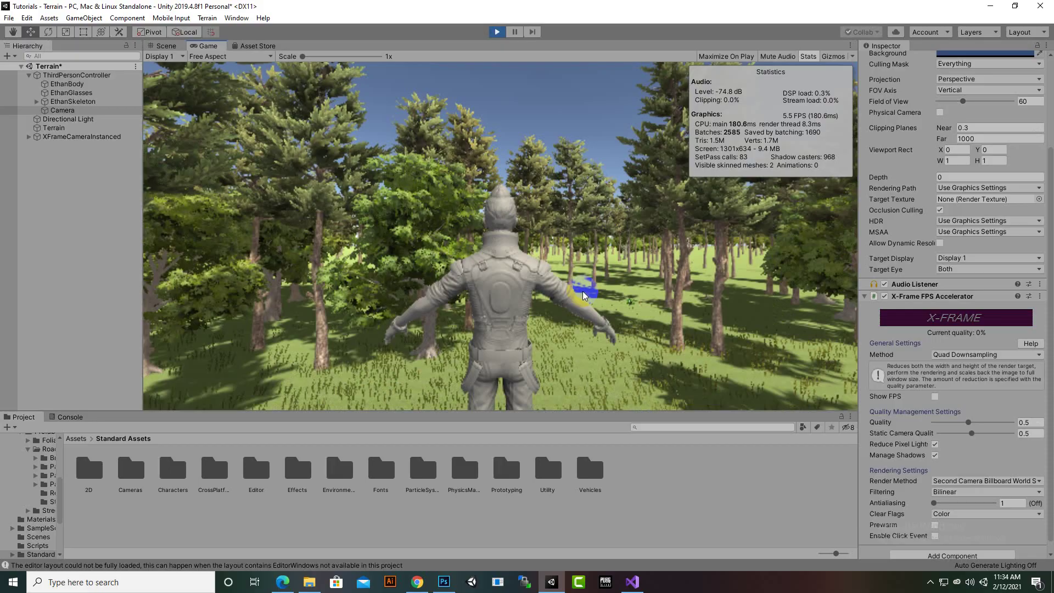
key(w)
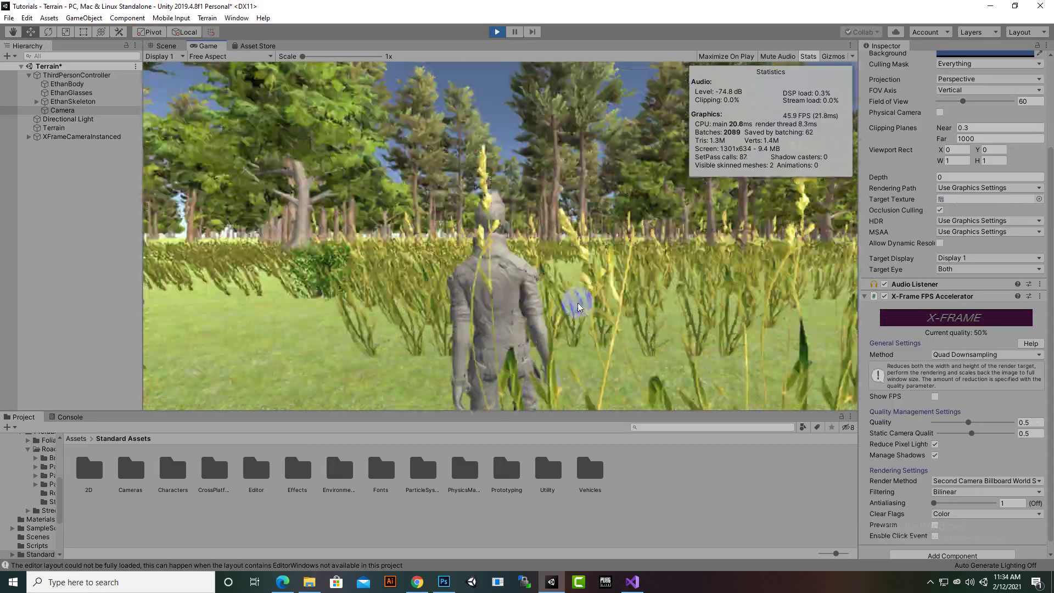
key(d)
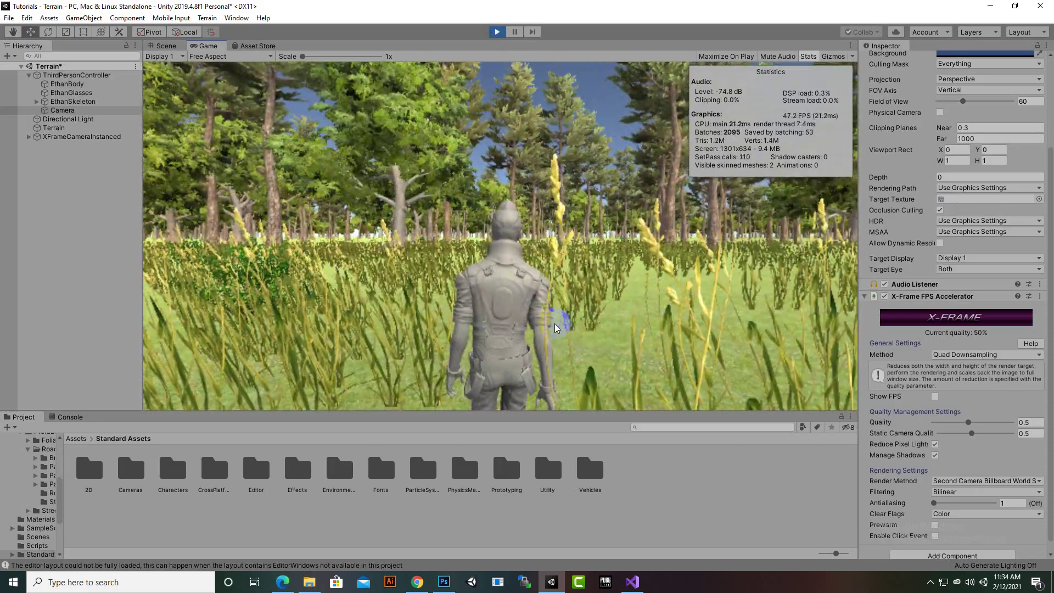
key(w)
key(space)
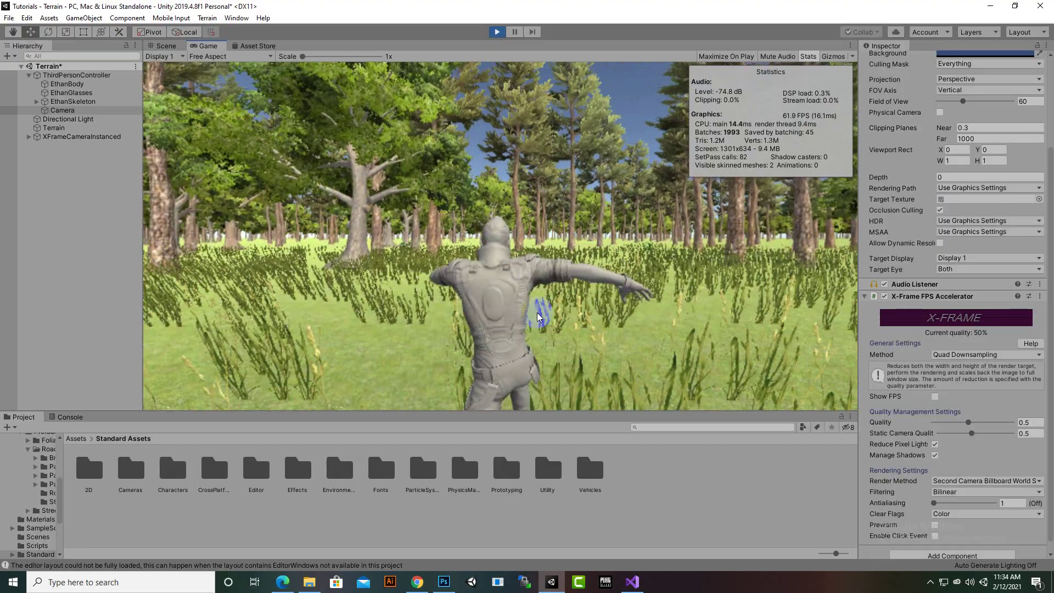
key(w)
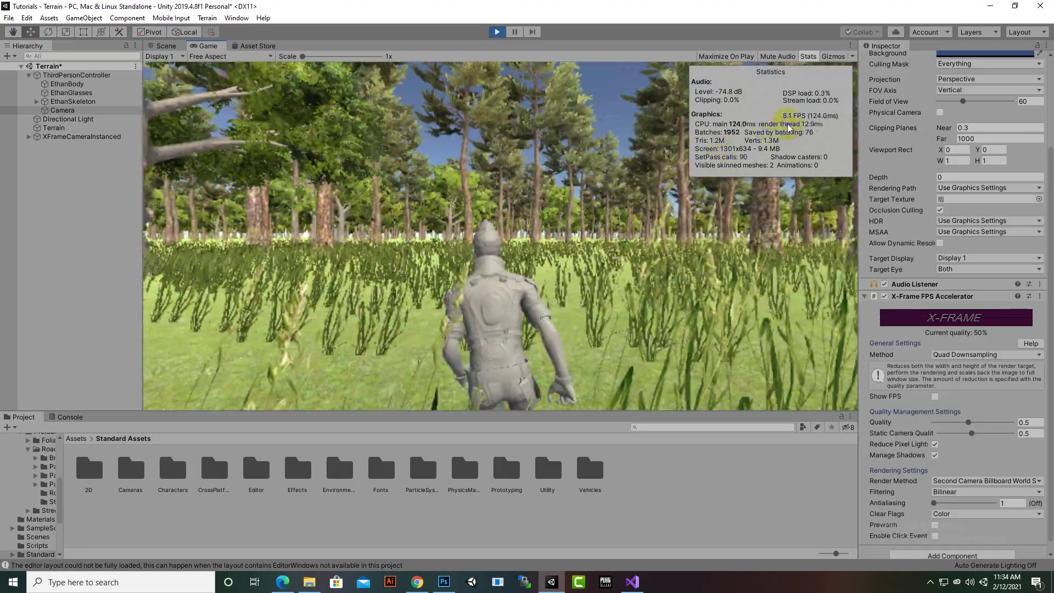
key(w)
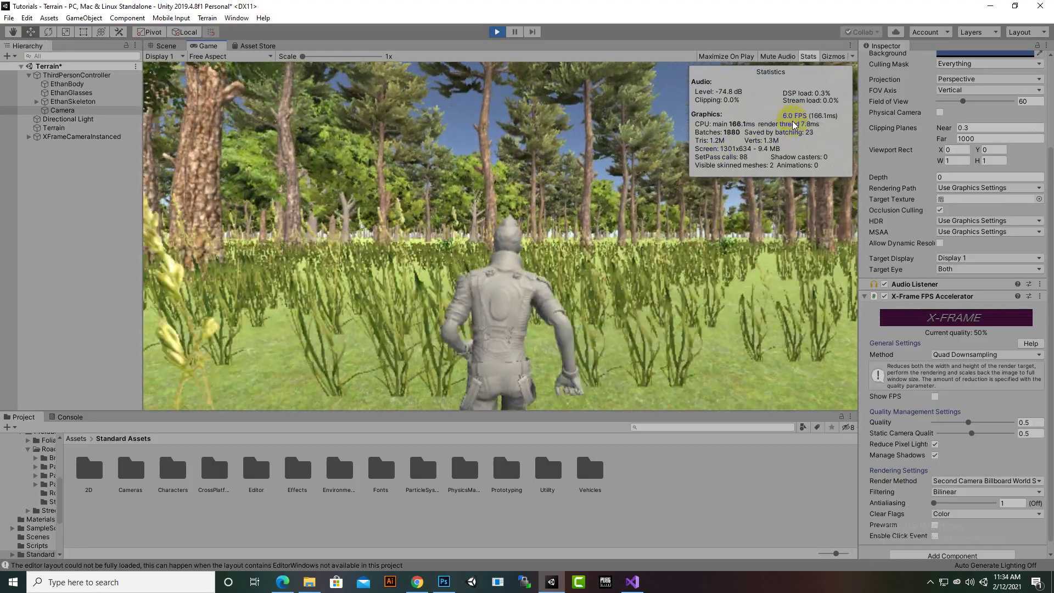
key(space)
key(w)
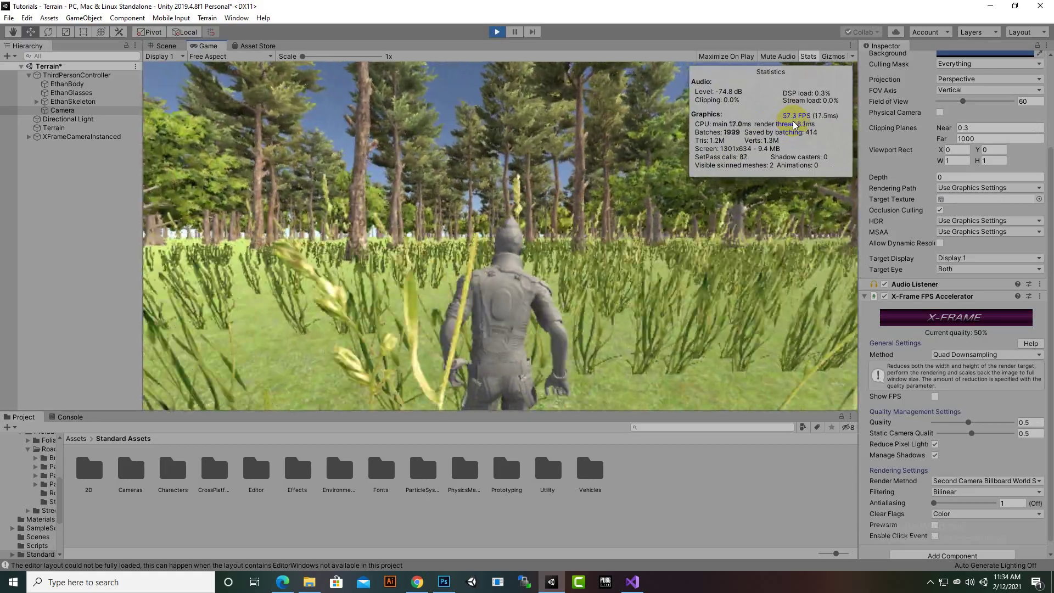
key(w)
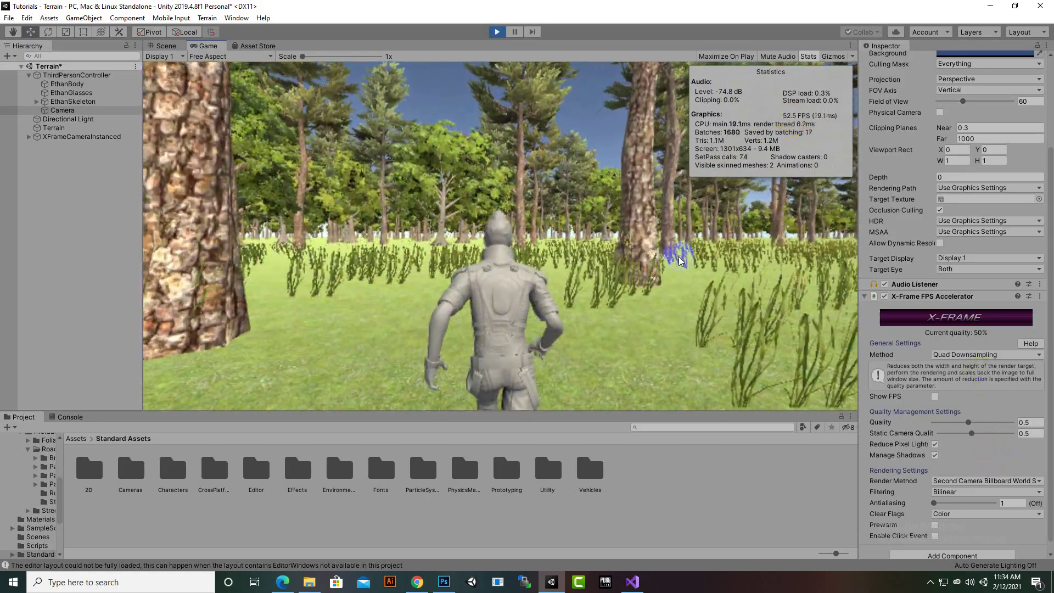
click(679, 258)
key(w)
key(space)
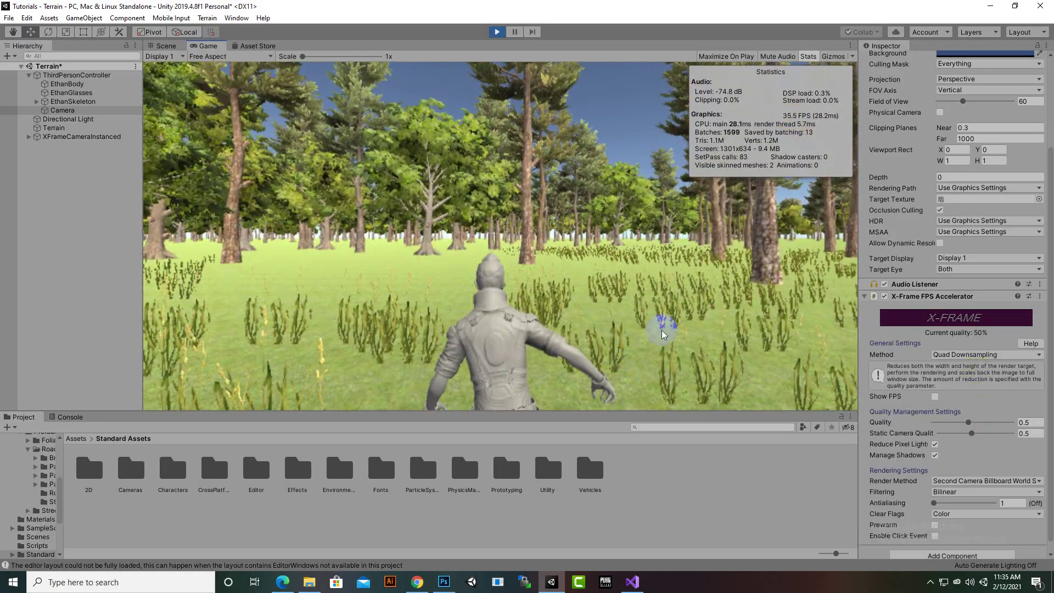
key(w)
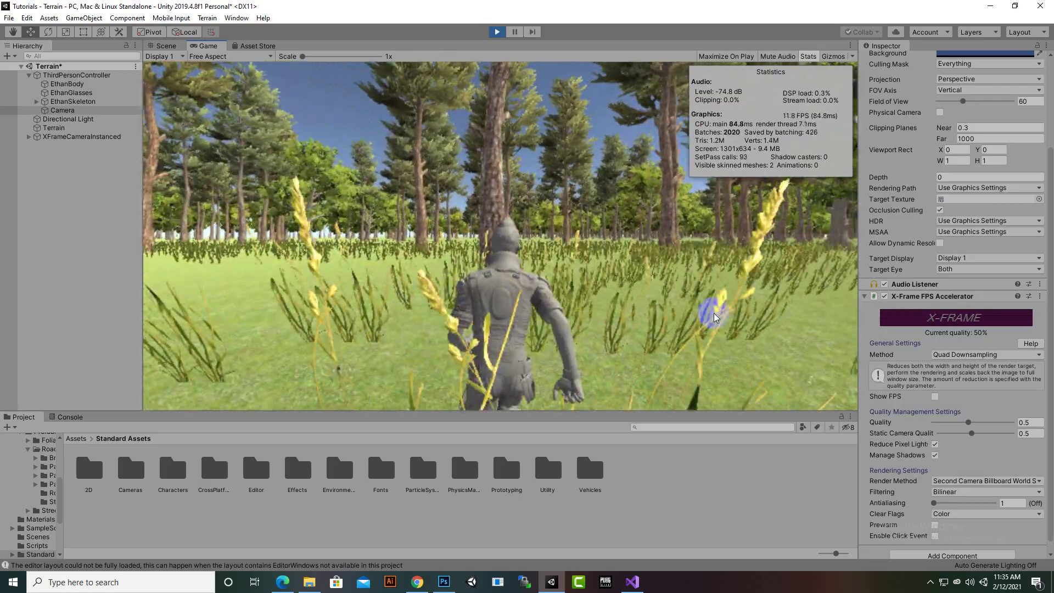
key(w)
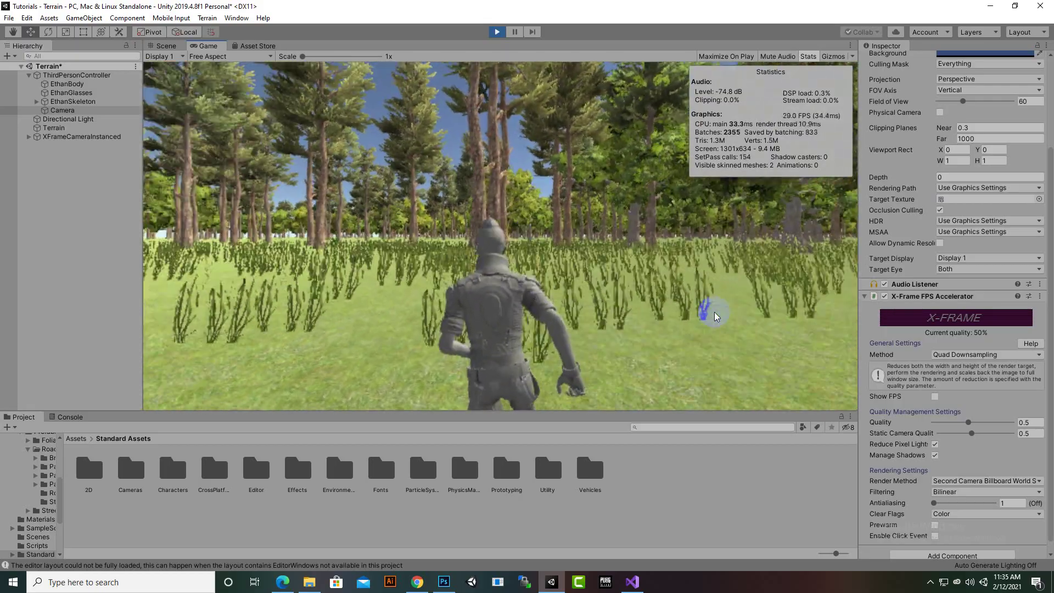
key(w)
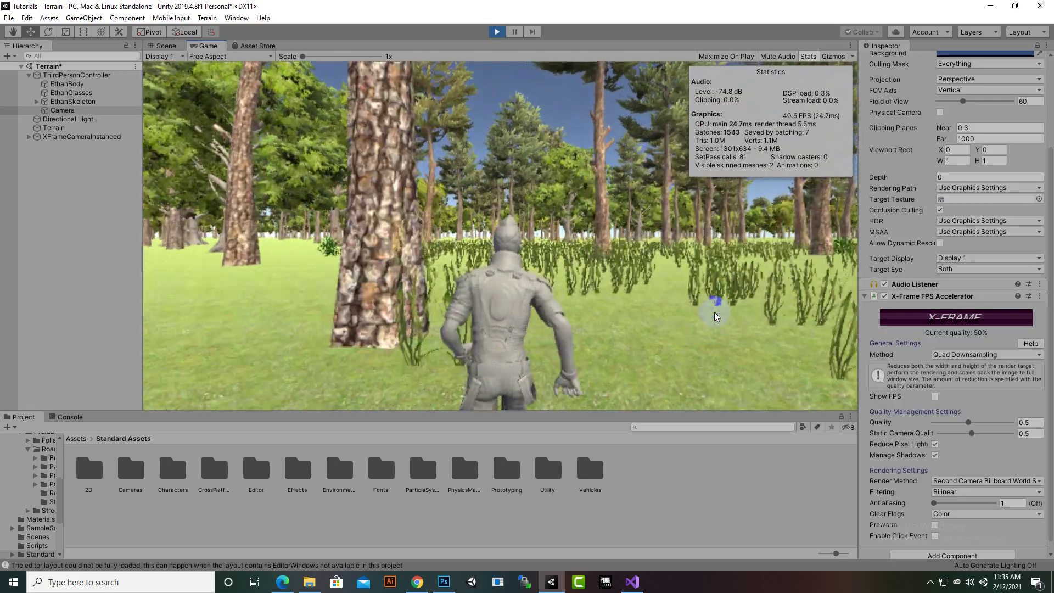
key(w)
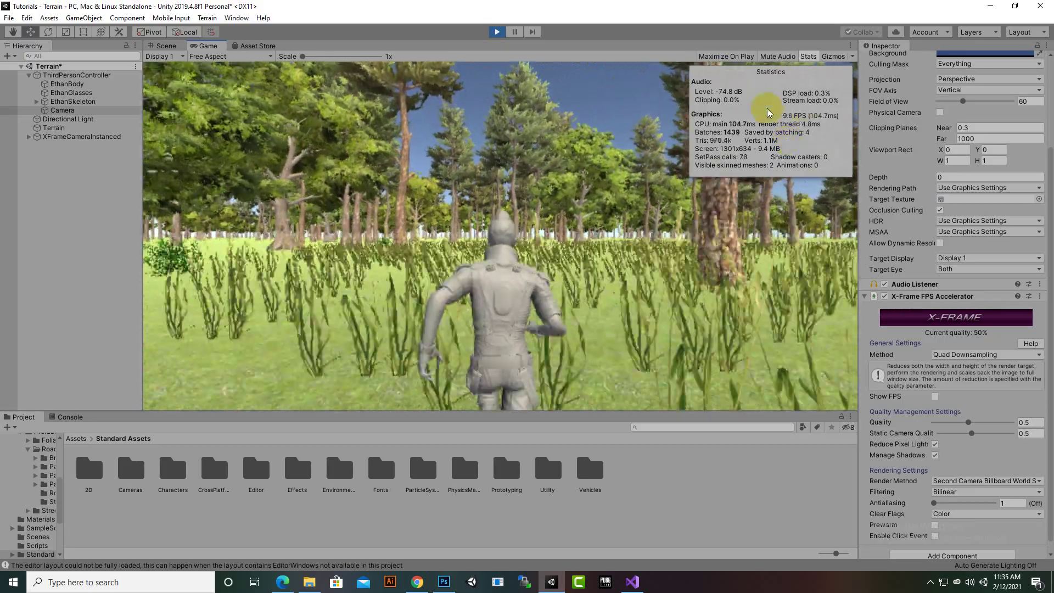
key(w)
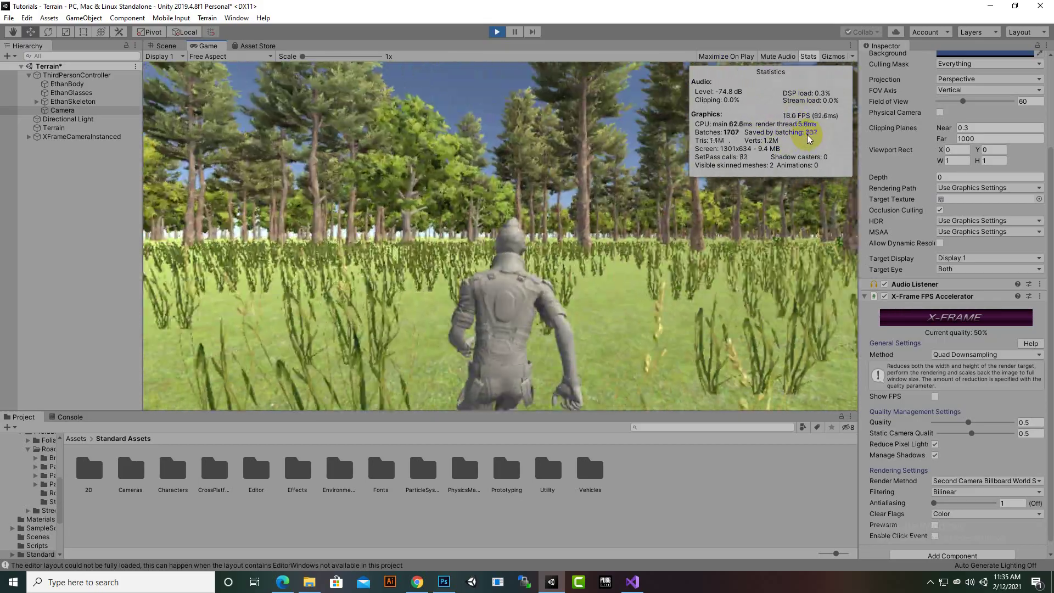
key(w)
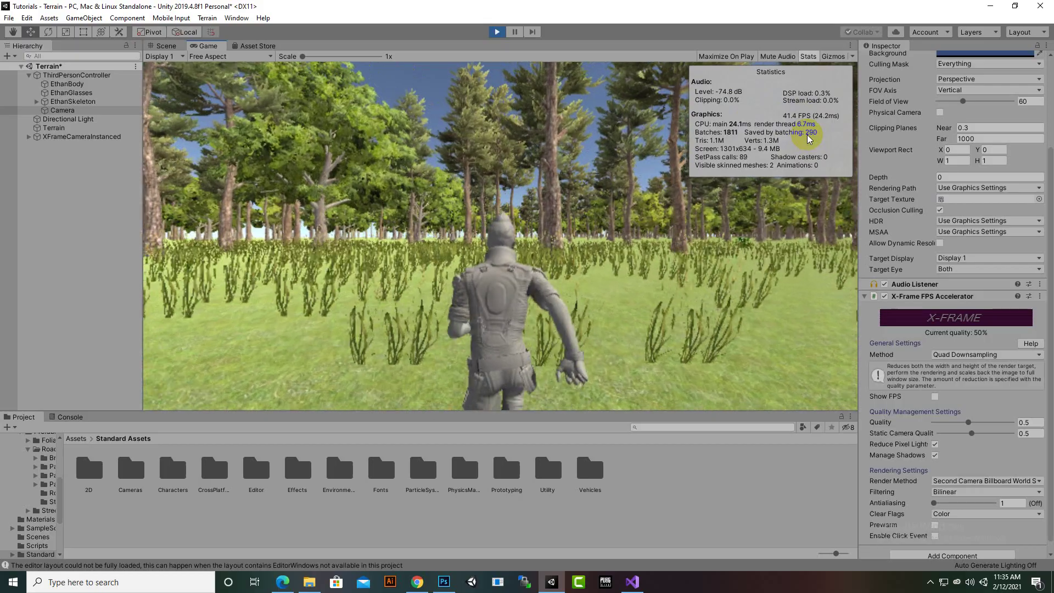
key(w)
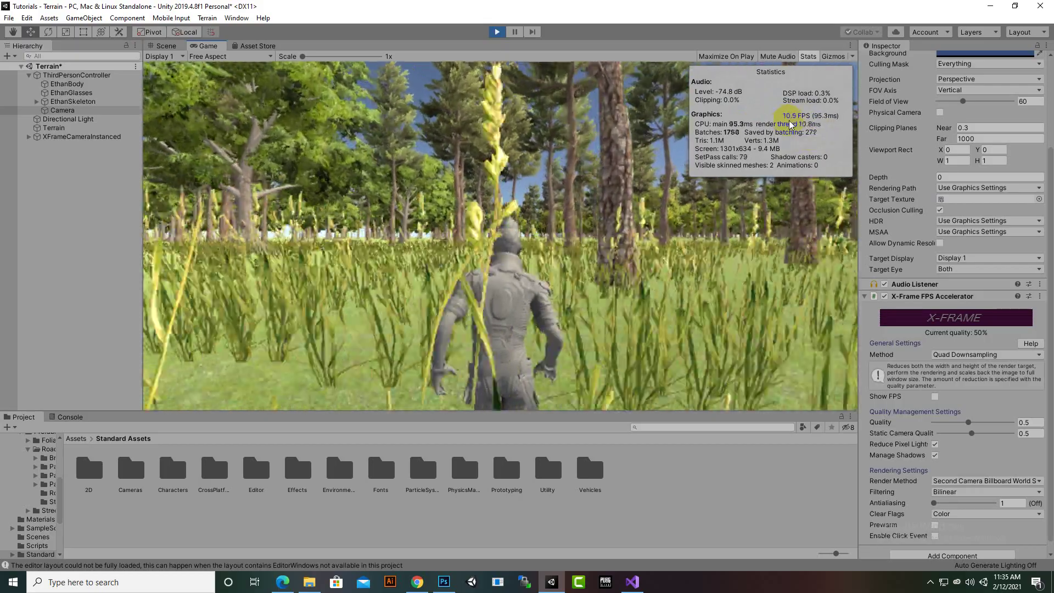
key(w)
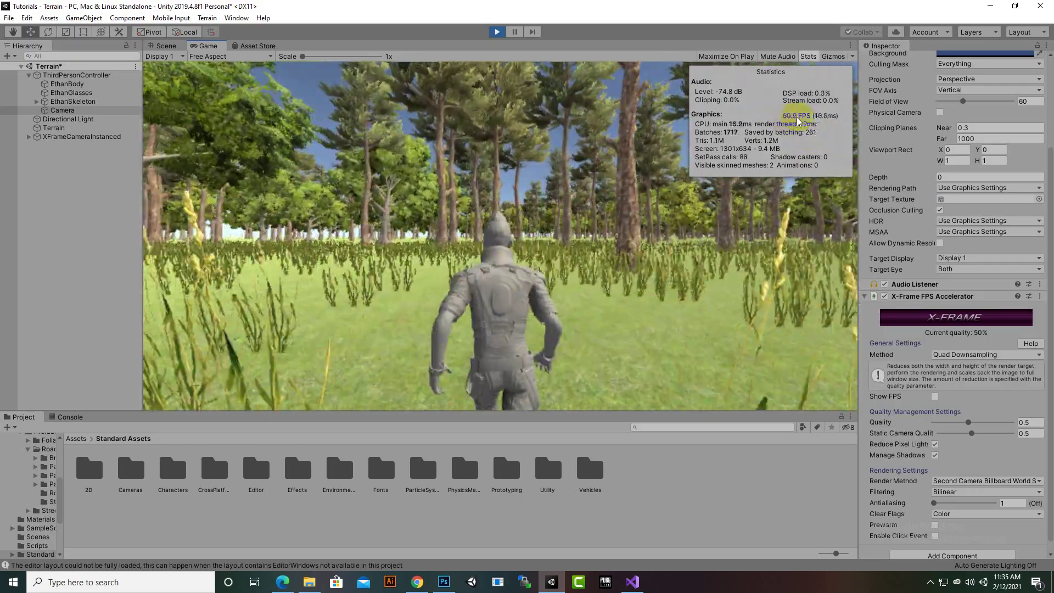
key(w)
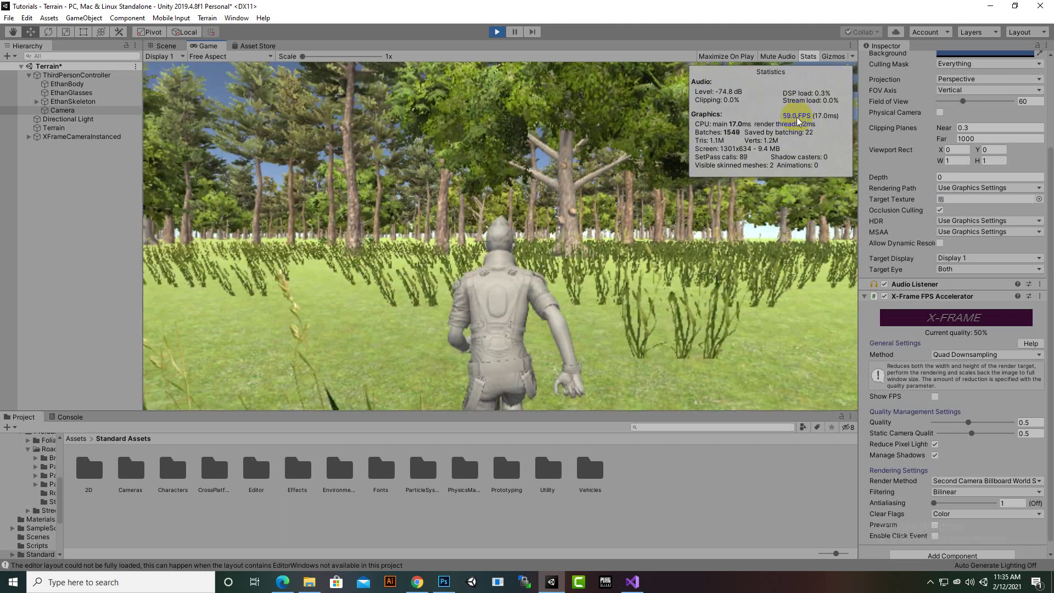
click(948, 395)
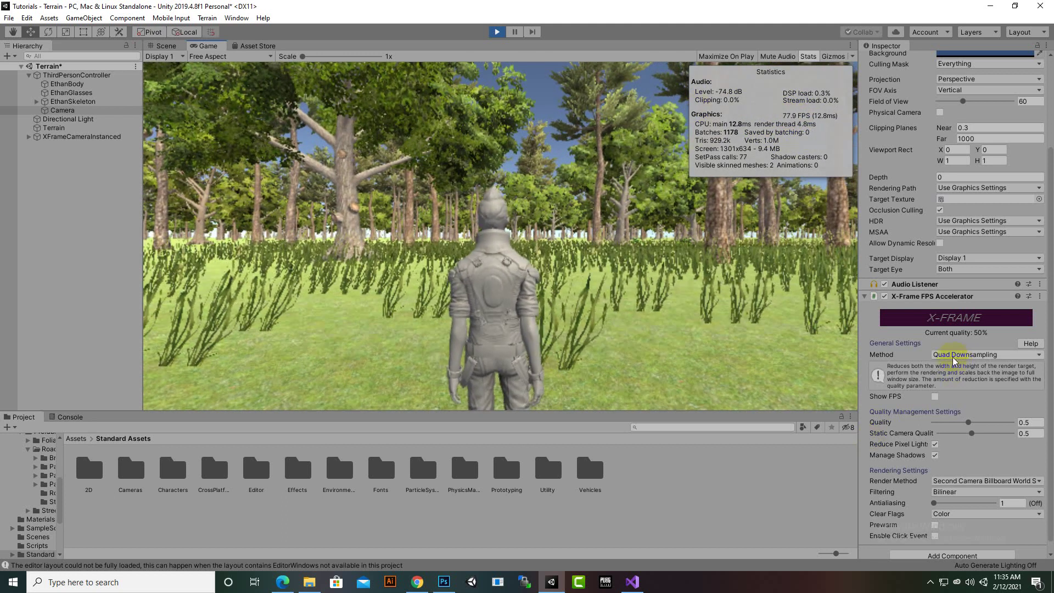
click(497, 32)
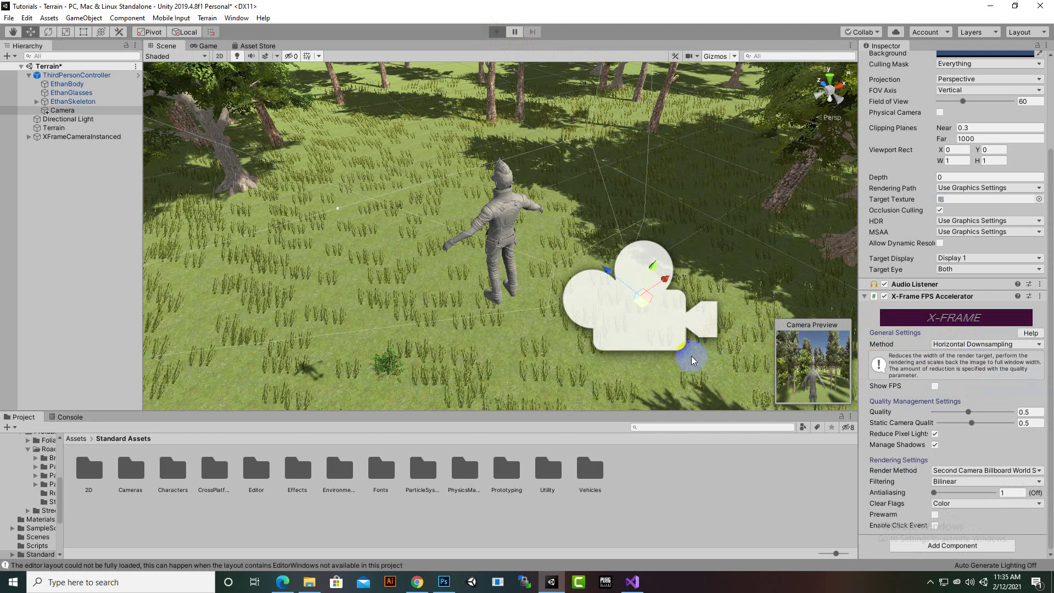
Step: Play-test the scene with the X-Frame method on Horizontal Downsampling, run the character through the grass while checking the FPS statistics, and stop the test
key(ctrl+p)
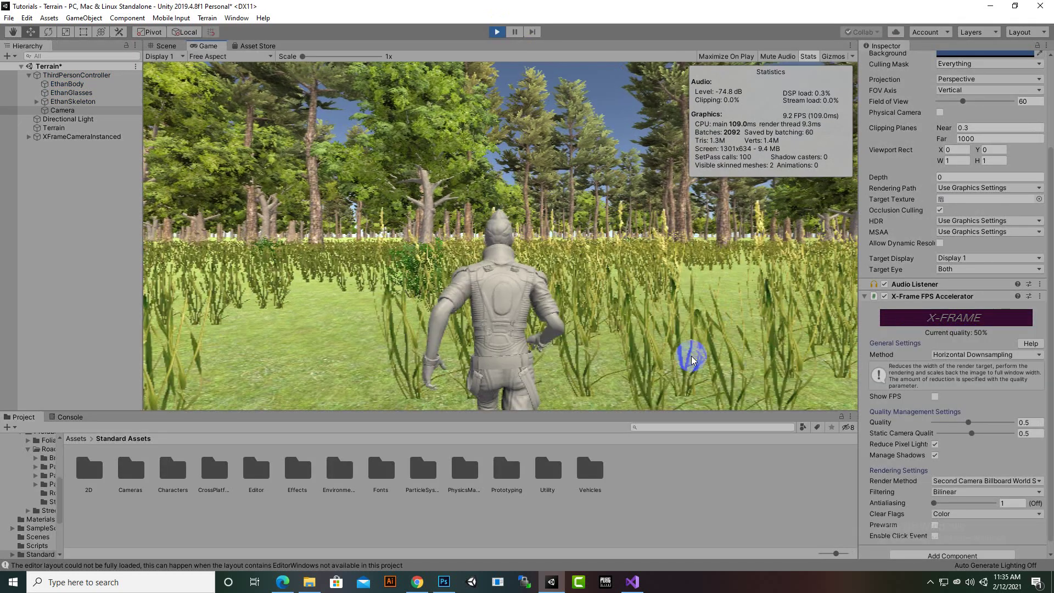
key(w)
key(w)
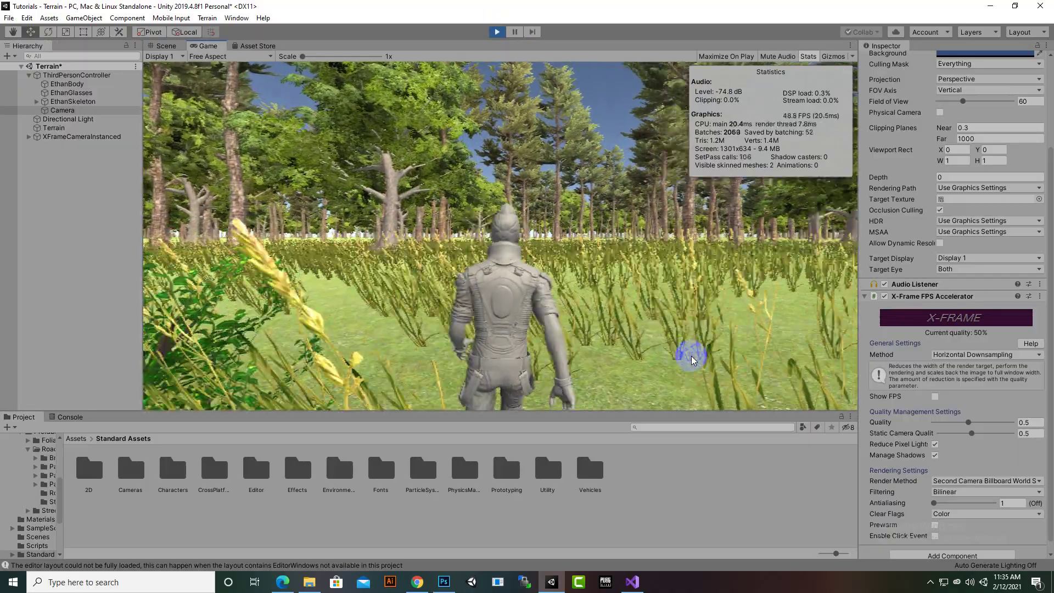
key(w)
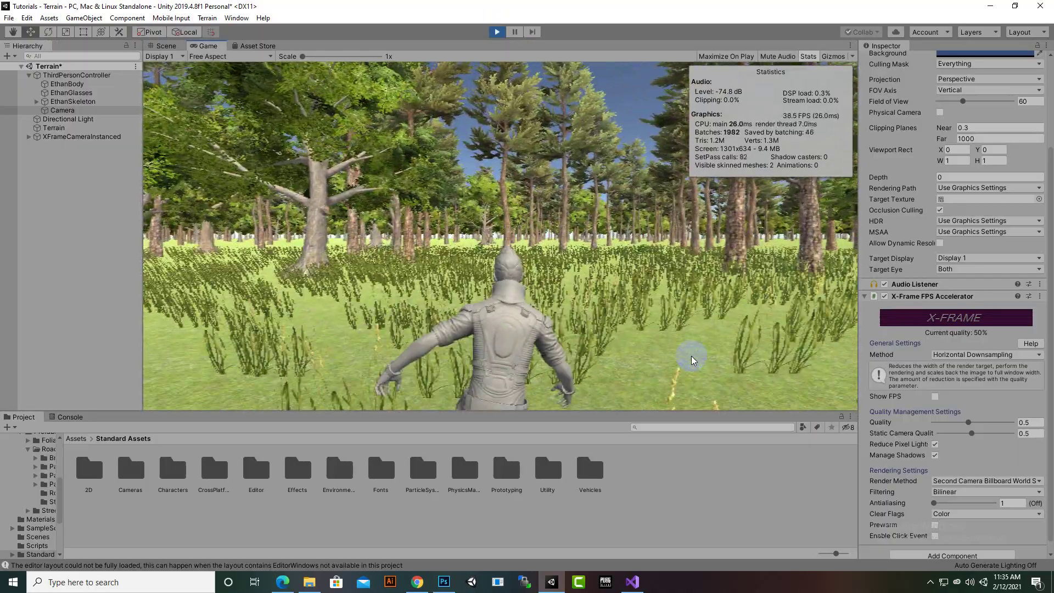
key(w)
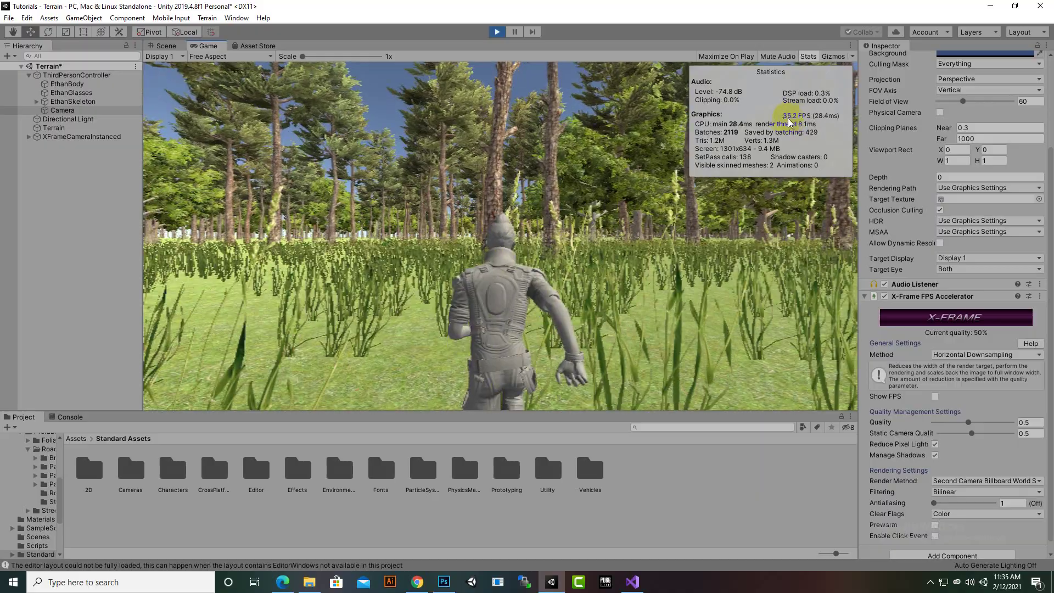
key(w)
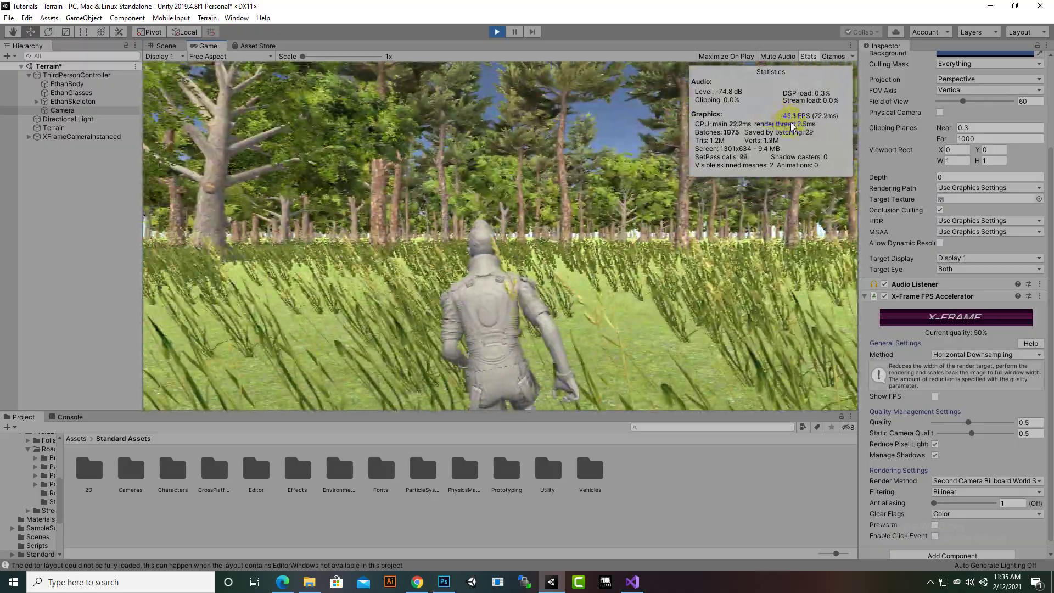
key(w)
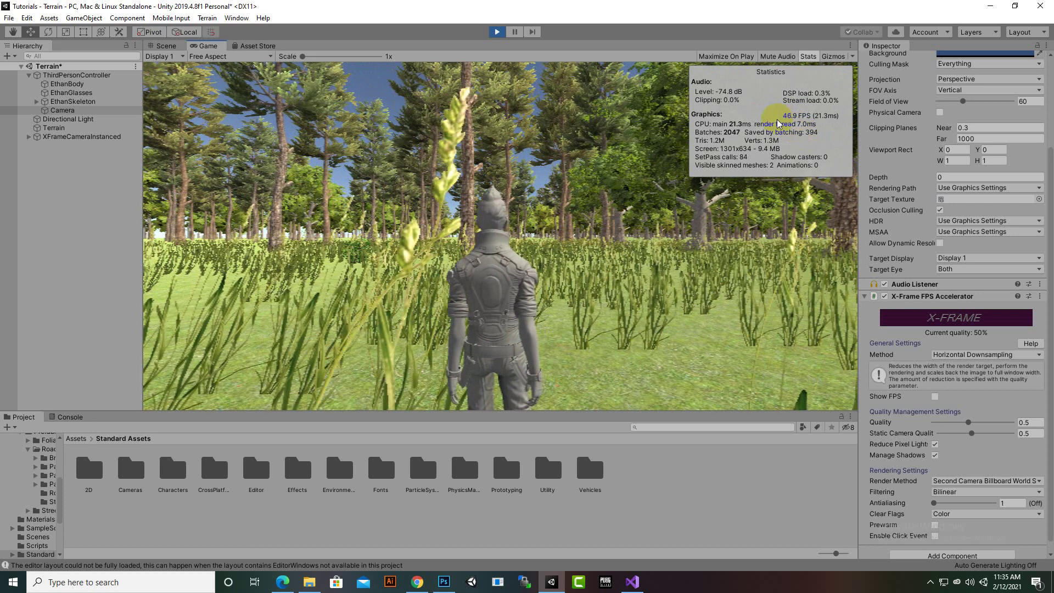
click(496, 32)
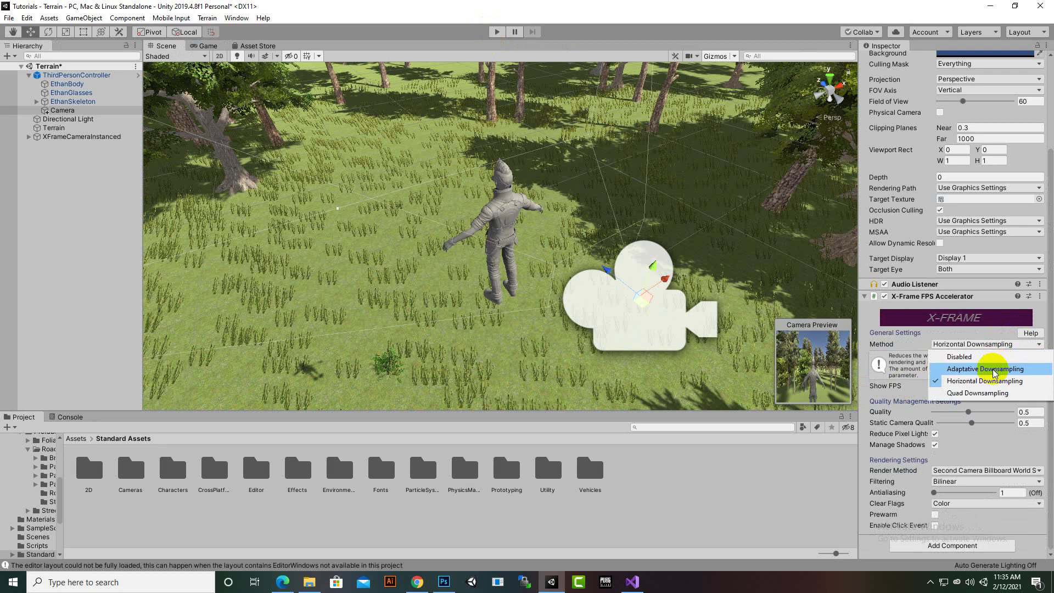
Step: Set the X-Frame FPS Accelerator's method back to Adaptative Downsampling
click(994, 370)
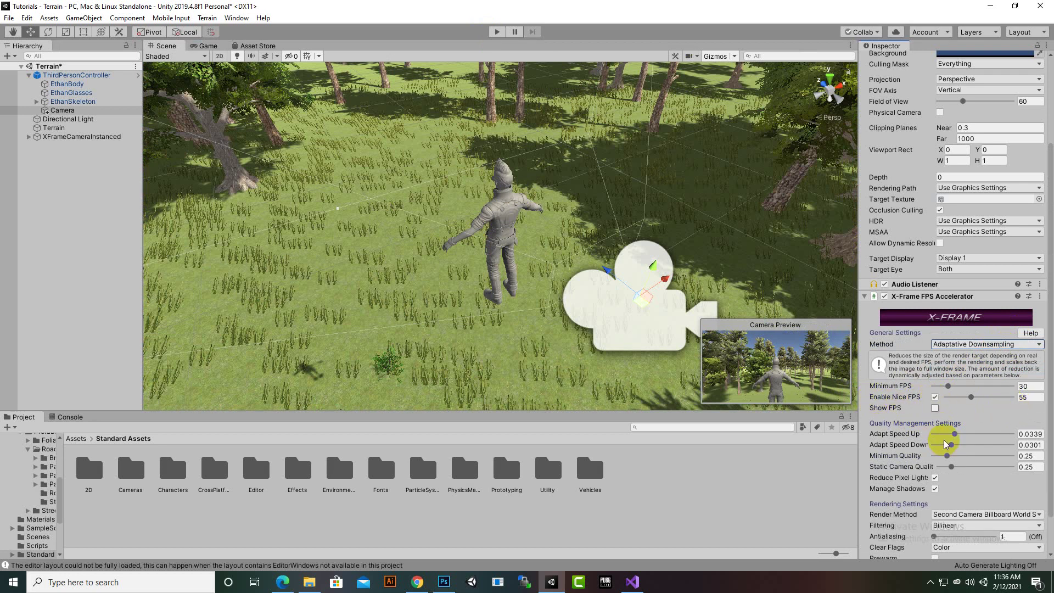
scroll(944, 440, down, 2)
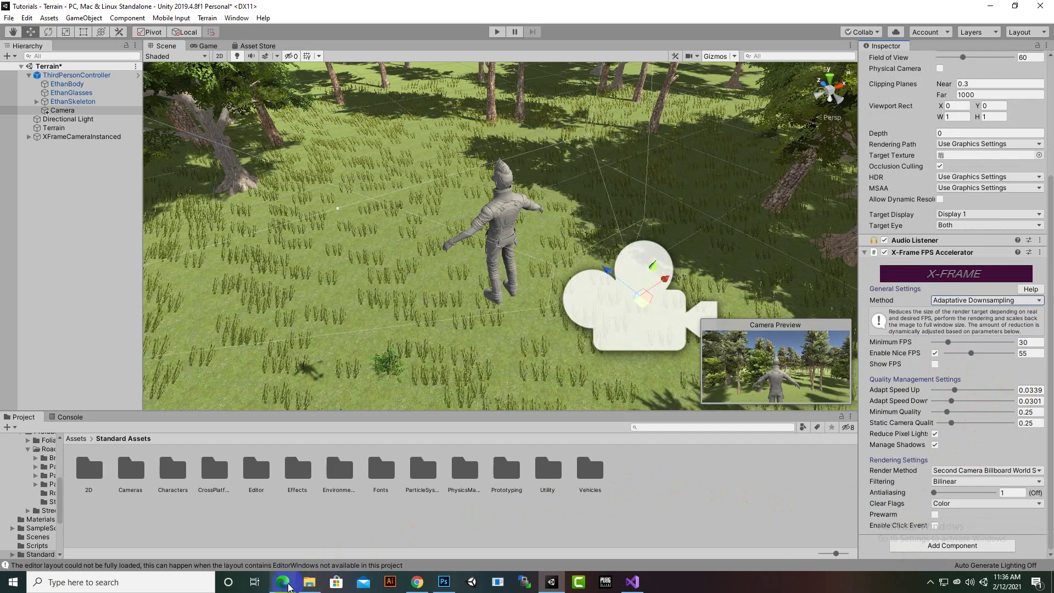
Step: Switch to Microsoft Edge, look through the X-Frame settings explanations in QuickStartGuide.pdf, and return to Unity
click(284, 583)
scroll(614, 215, up, 10)
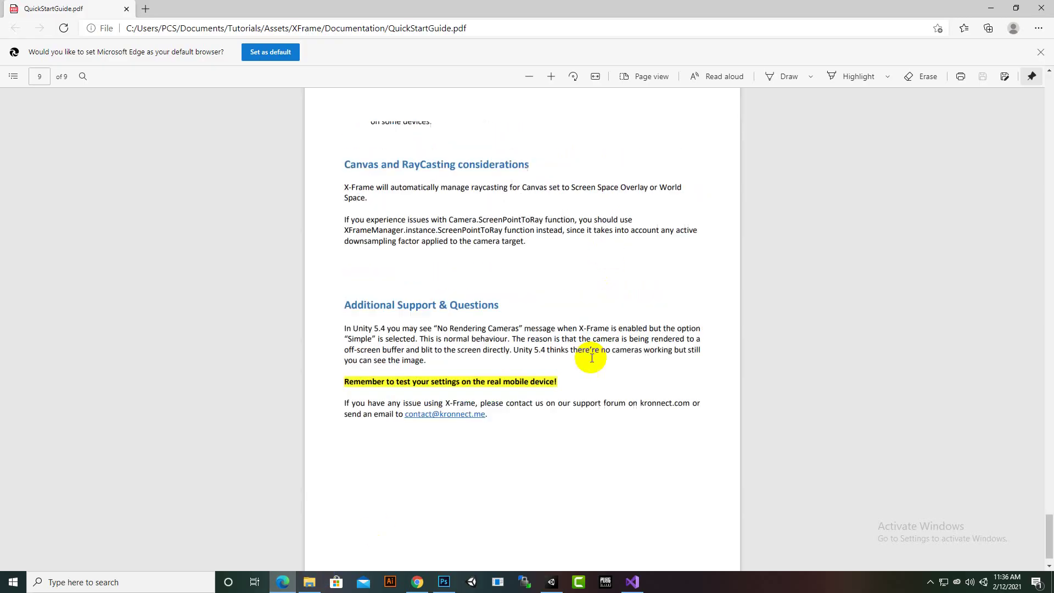
scroll(597, 354, up, 20)
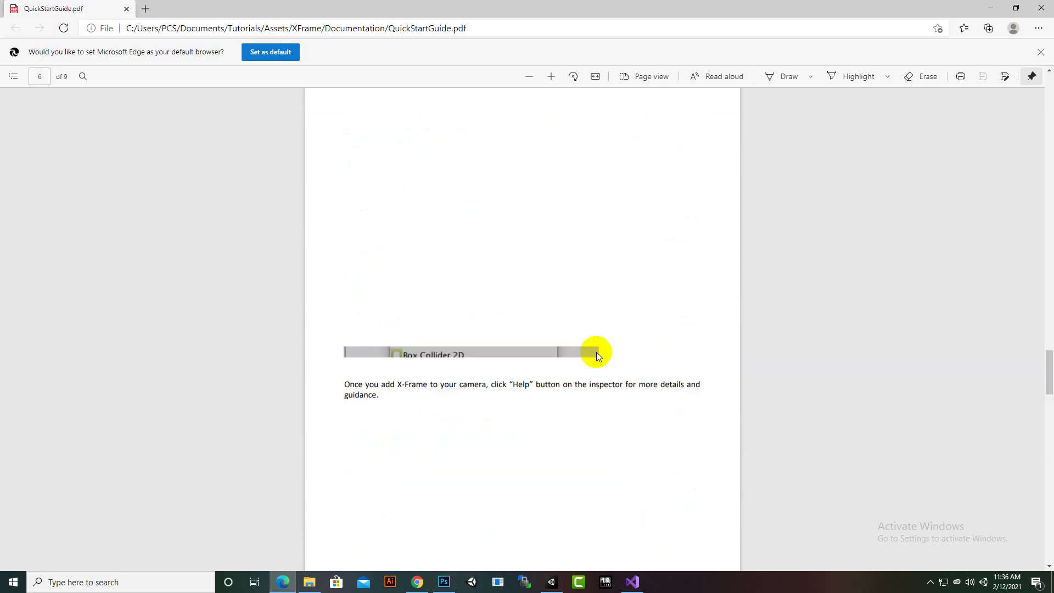
scroll(597, 351, down, 20)
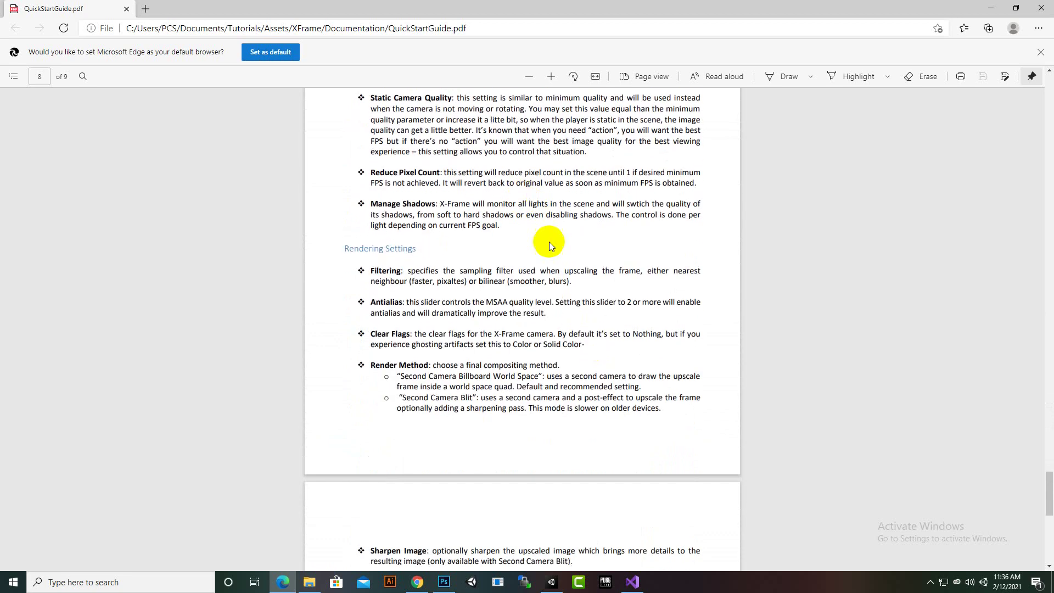
click(983, 10)
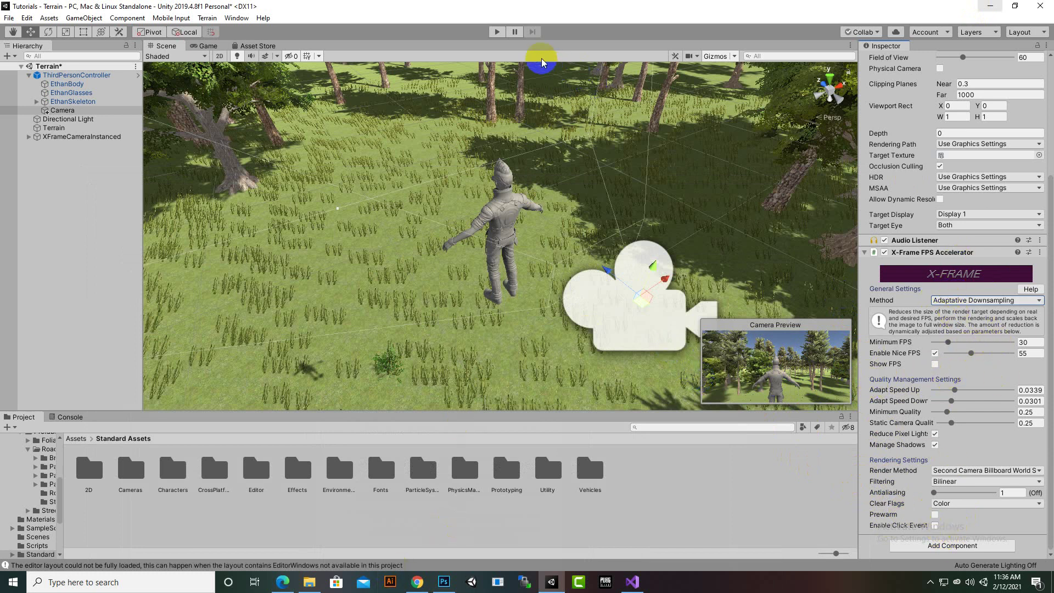
Step: Play-test the scene with Adaptative Downsampling, run and jump the character through the forest while checking the FPS statistics, and stop the test
click(496, 32)
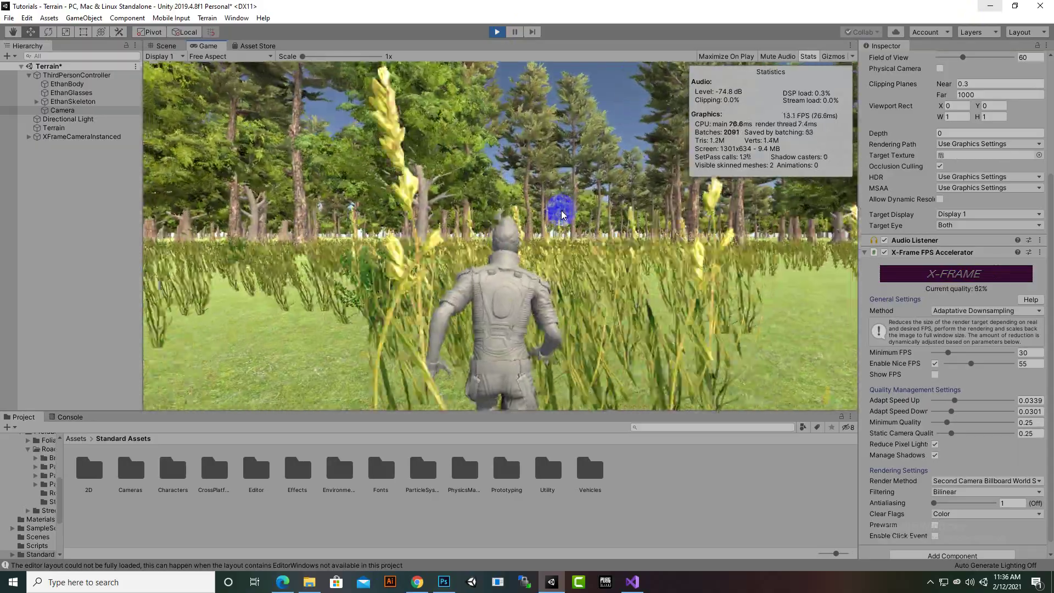
key(w)
key(space)
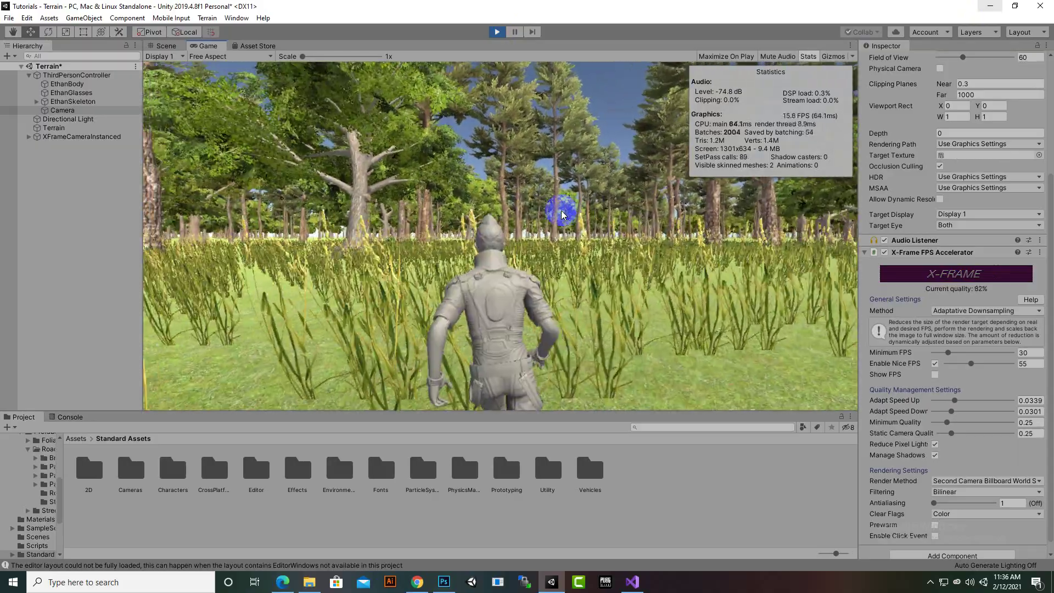
key(w)
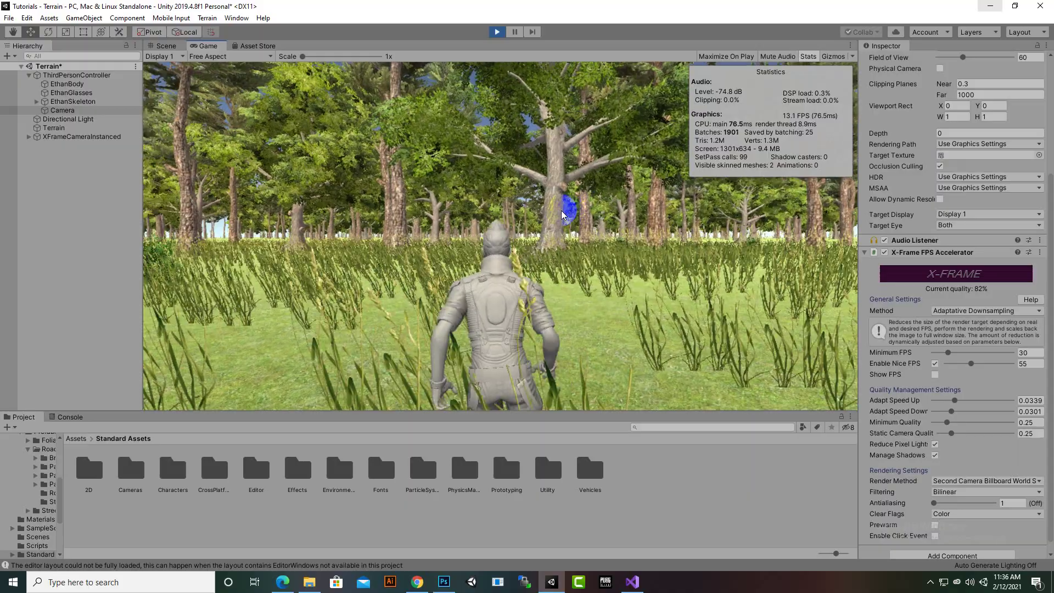
key(w)
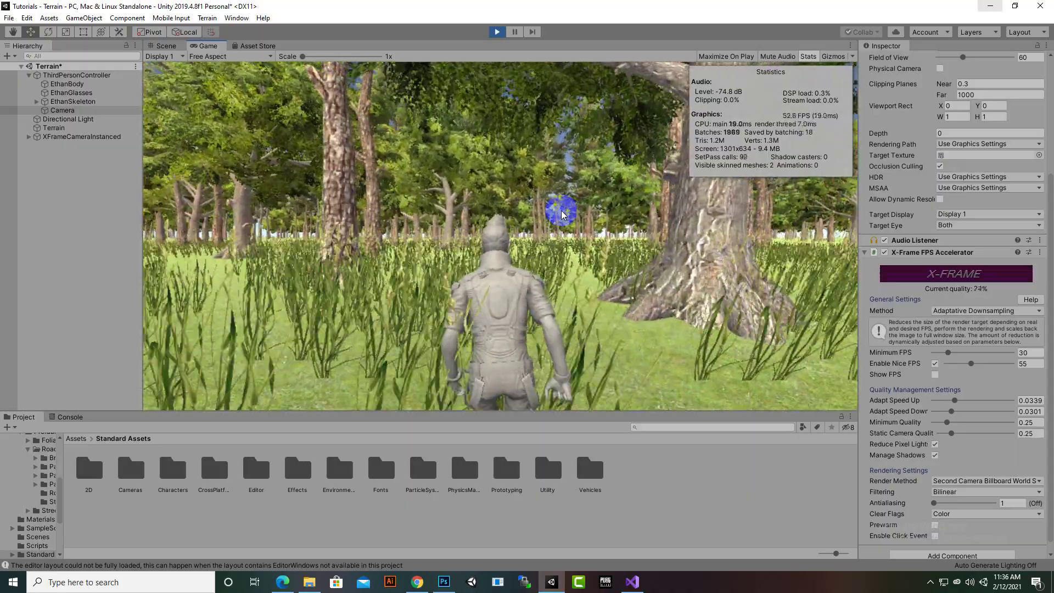
key(w)
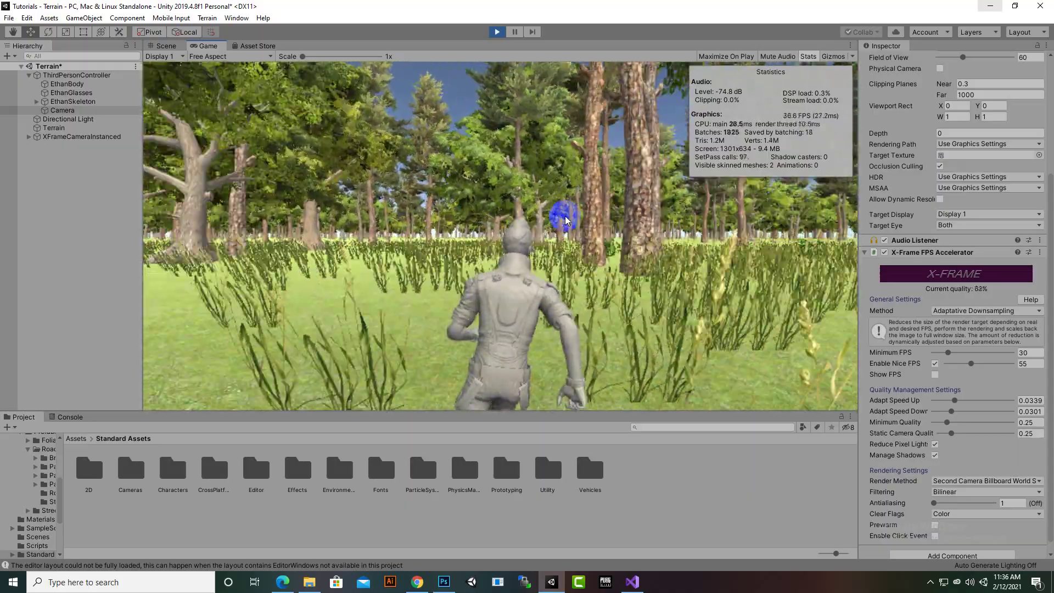
key(w)
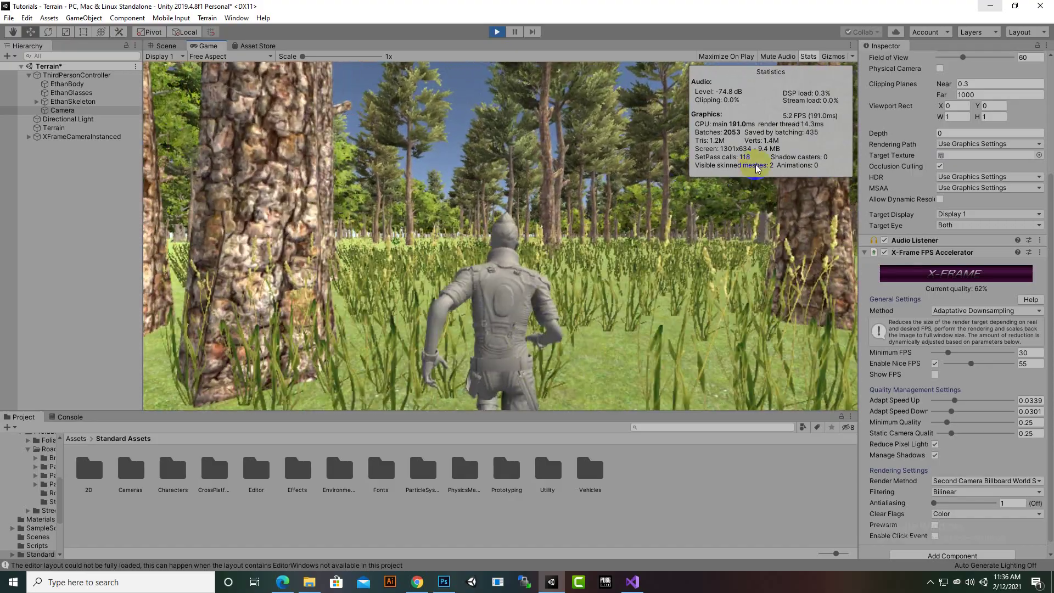
key(w)
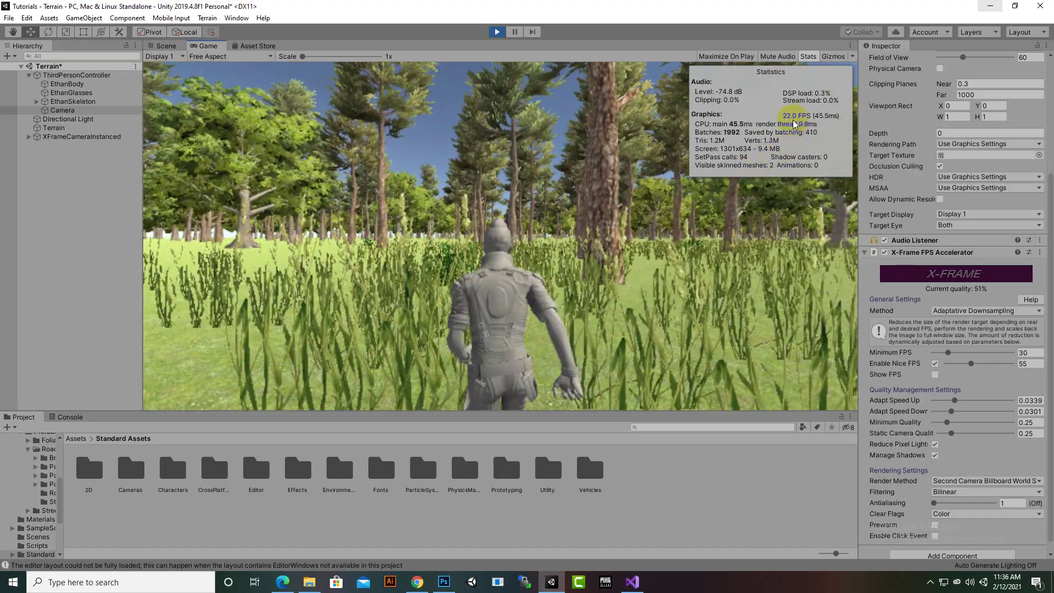
key(w)
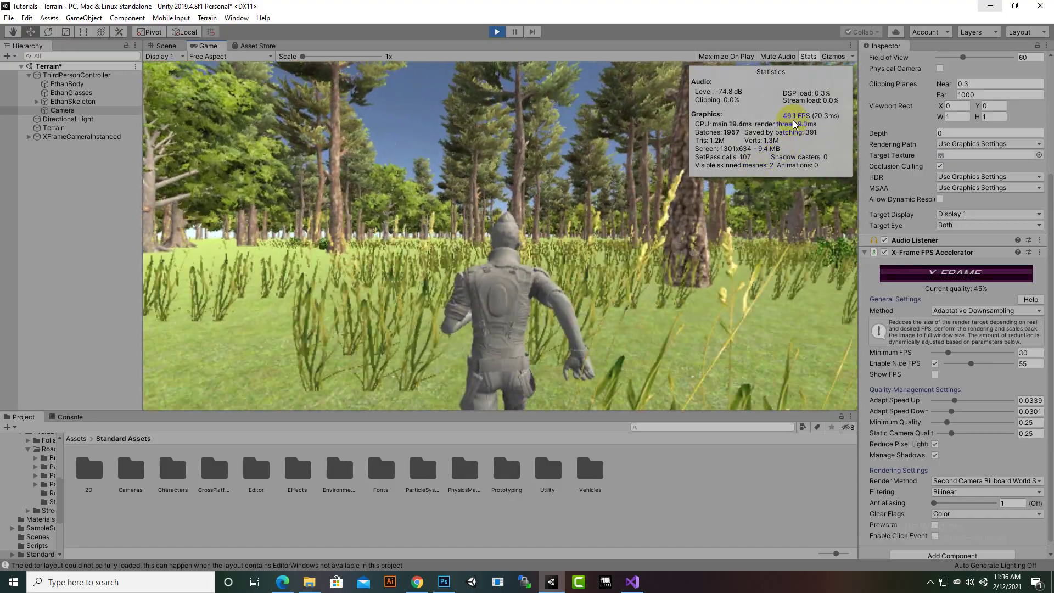
key(w)
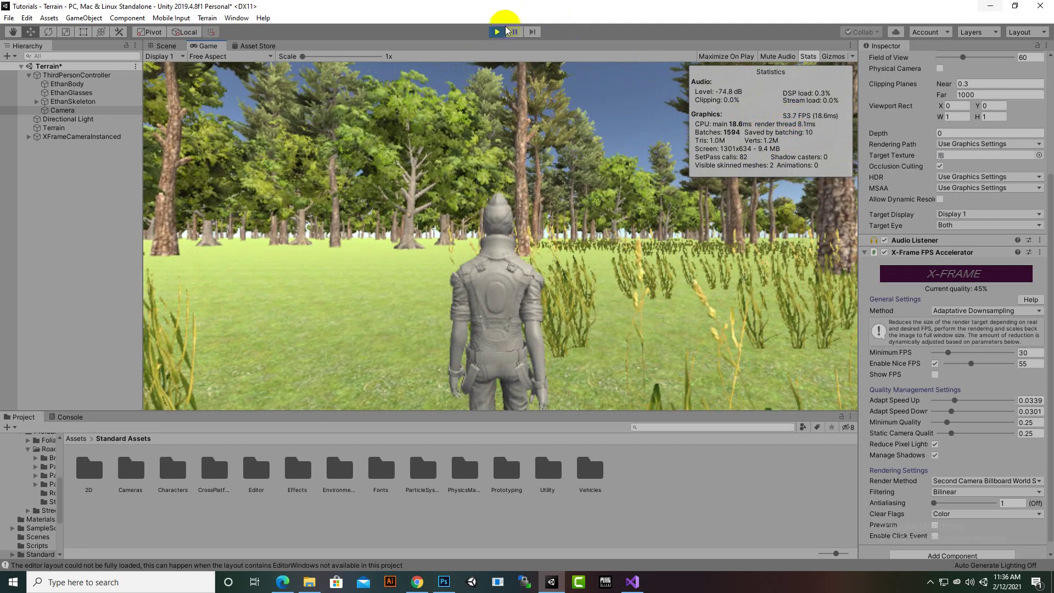
click(497, 32)
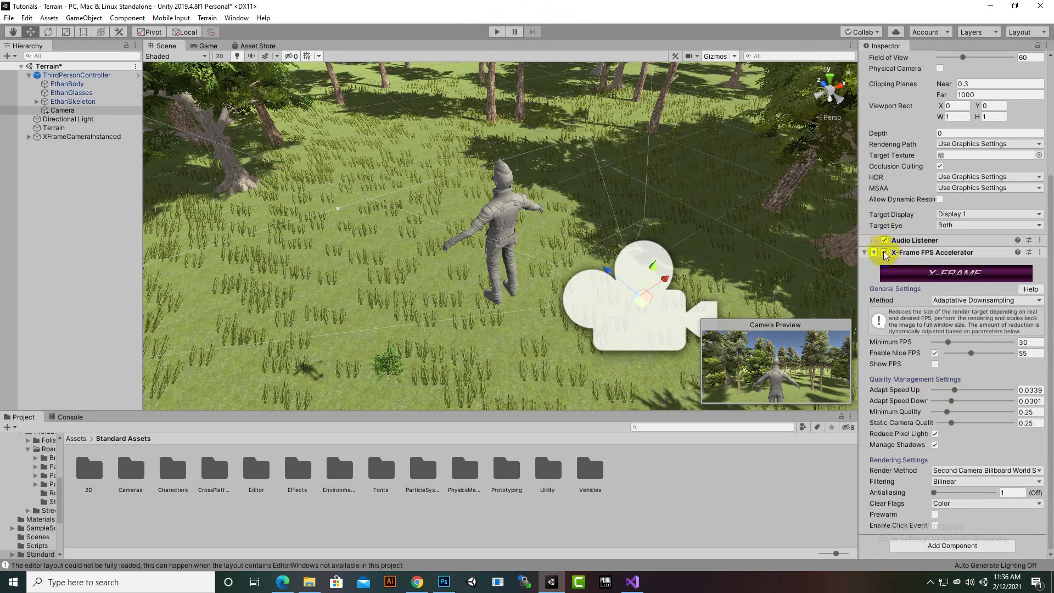
Step: Disable the camera's X-Frame FPS Accelerator component and play-test the scene, moving the character through the grass while checking the FPS statistics
click(496, 31)
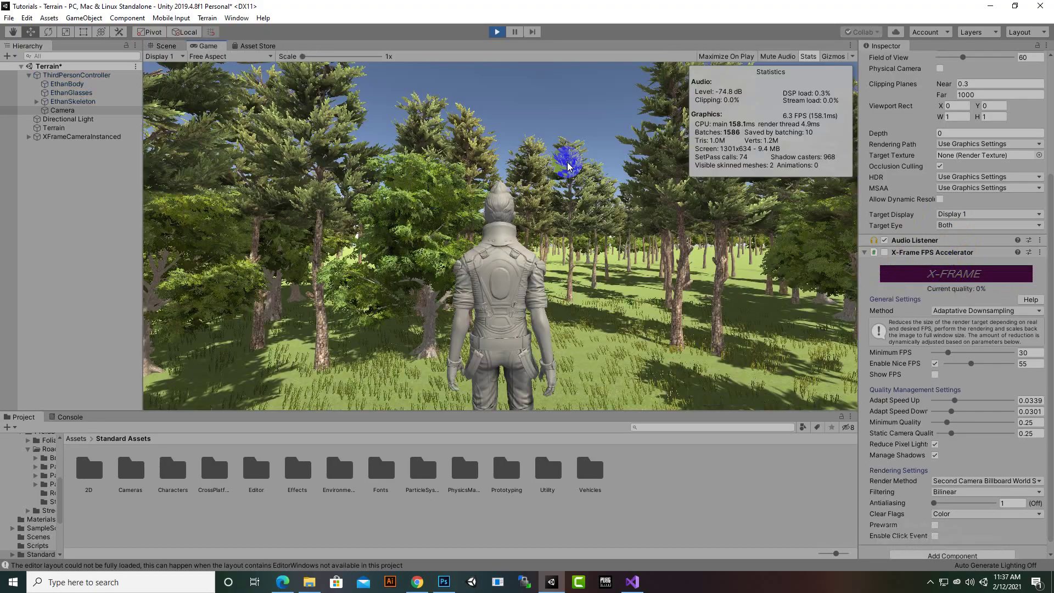
key(w)
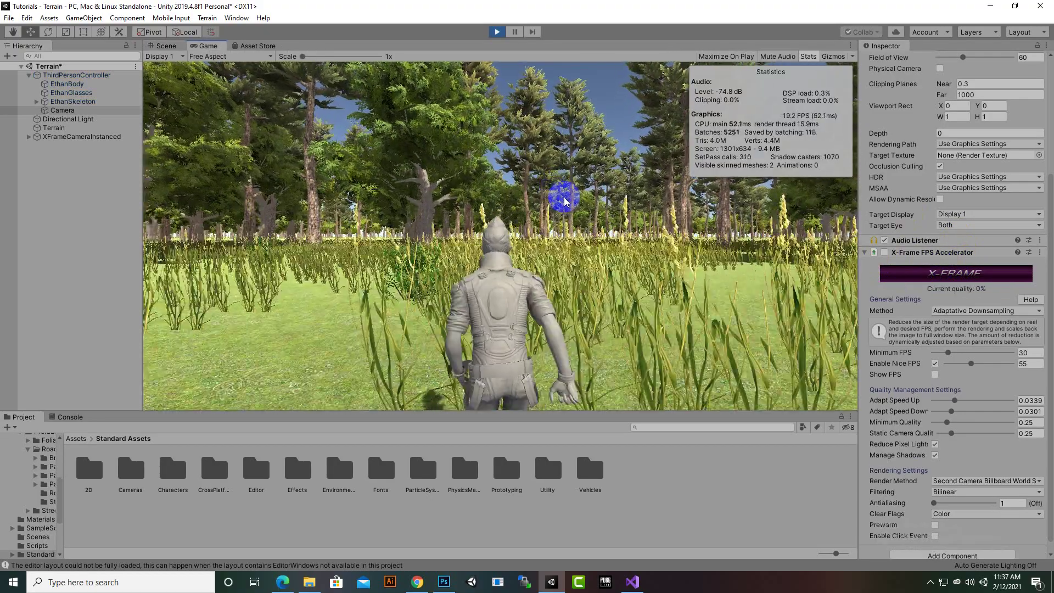
key(w)
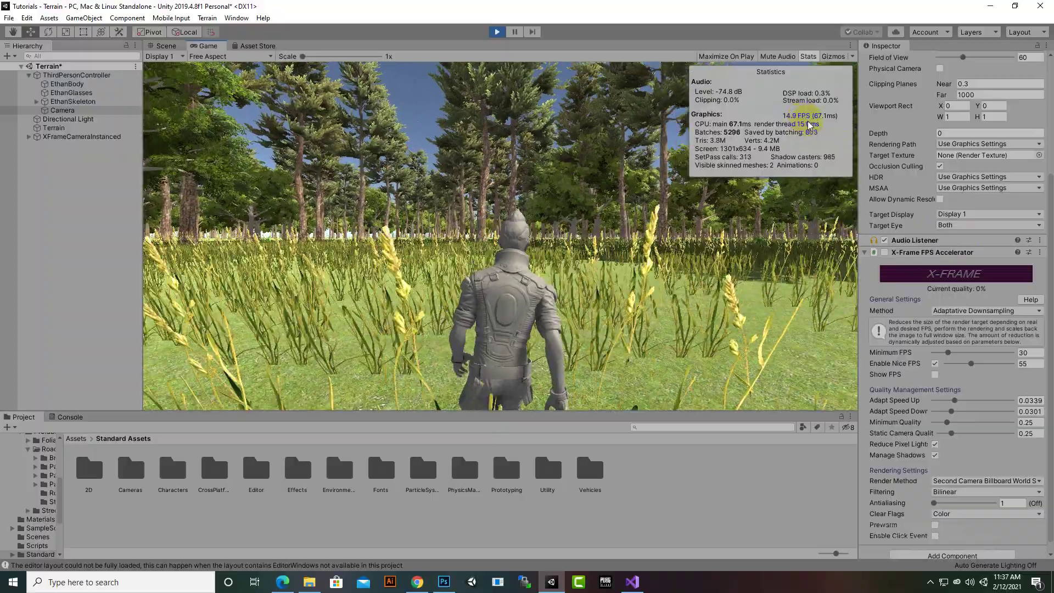
key(a)
key(w)
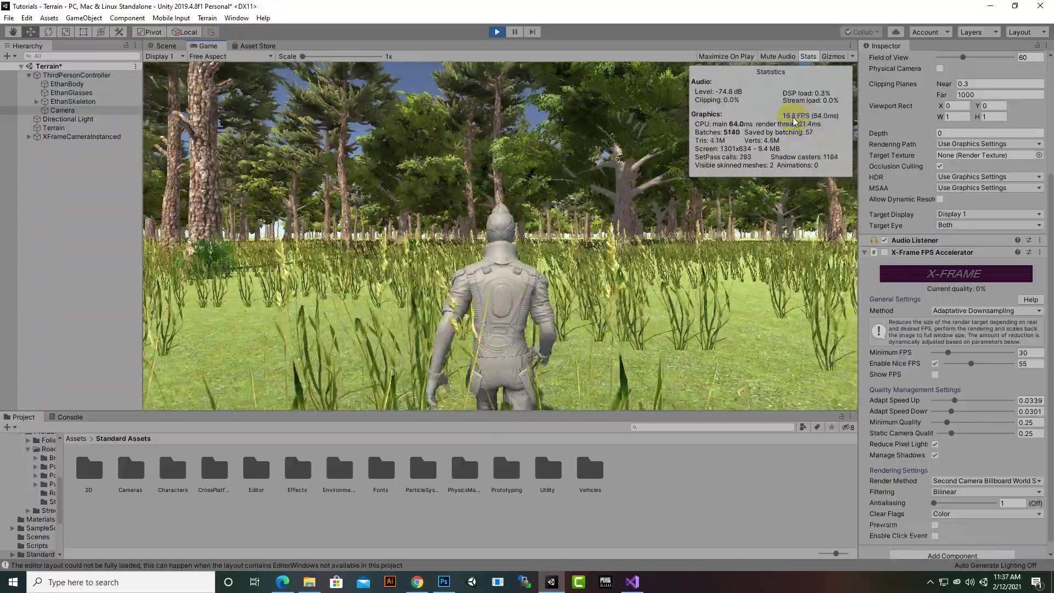
key(w)
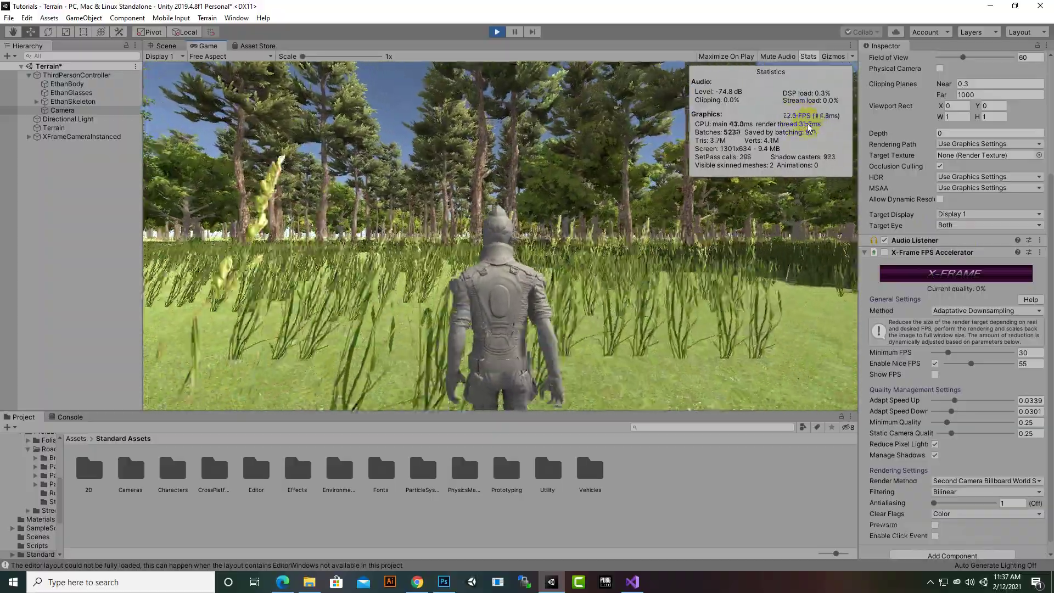
key(space)
key(c)
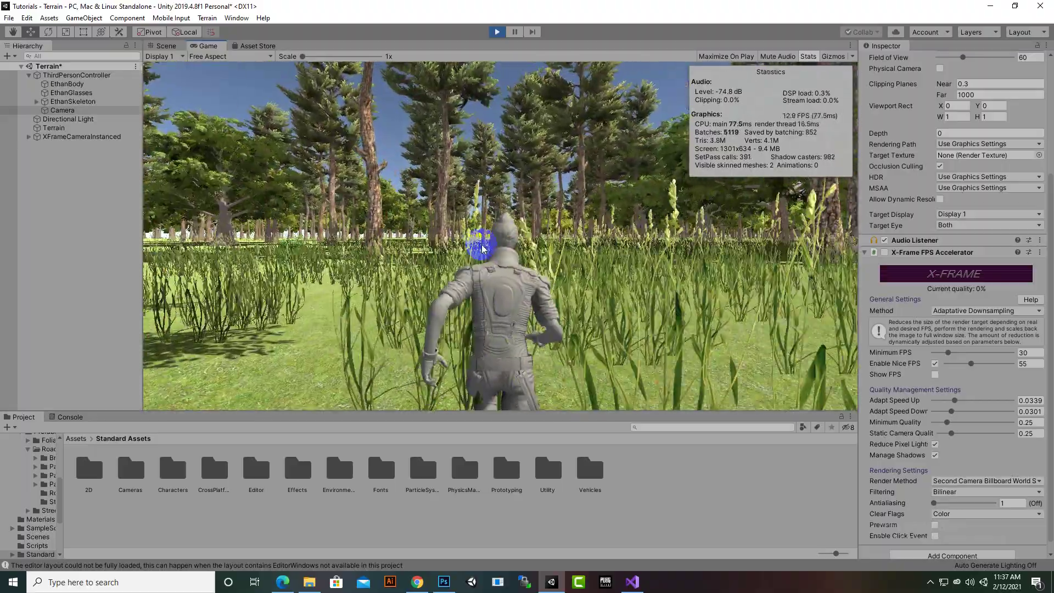
key(a)
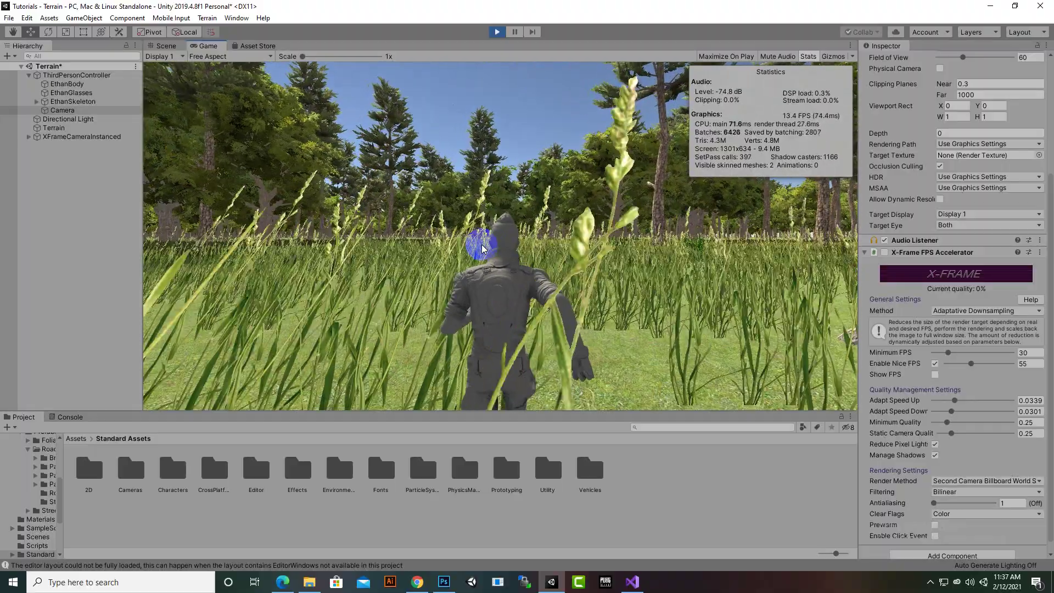
key(w)
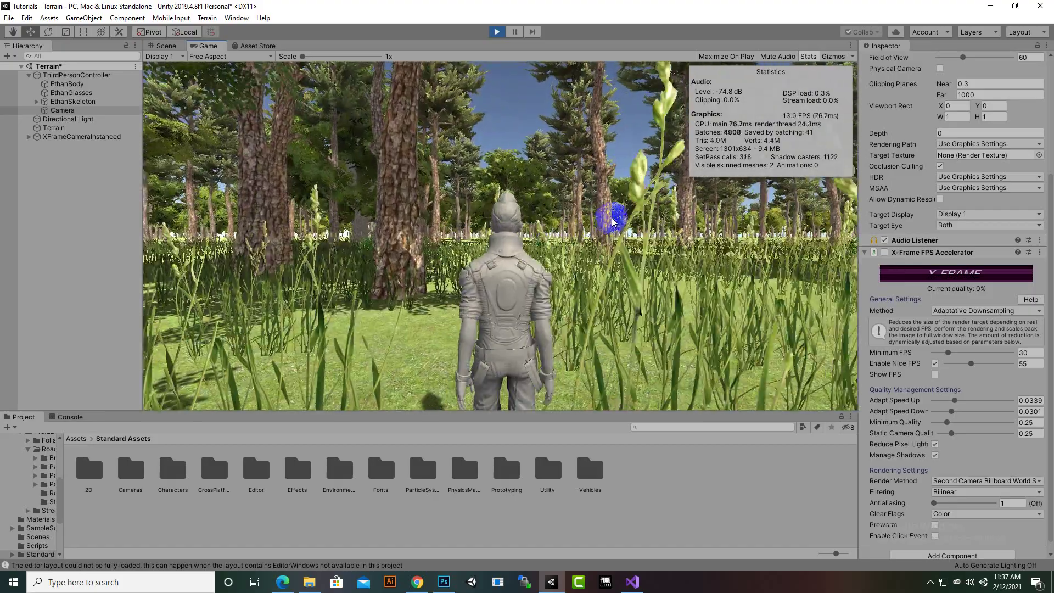
Step: Enable the X-Frame FPS Accelerator during the play-test, run the character through the forest to compare the FPS statistics, and stop the test
click(884, 252)
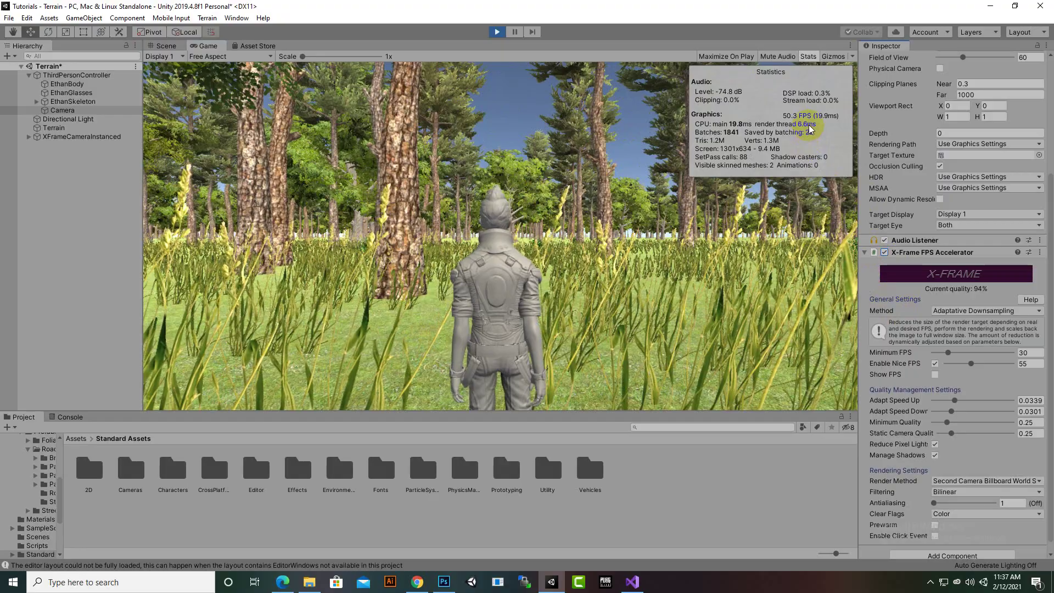
key(w)
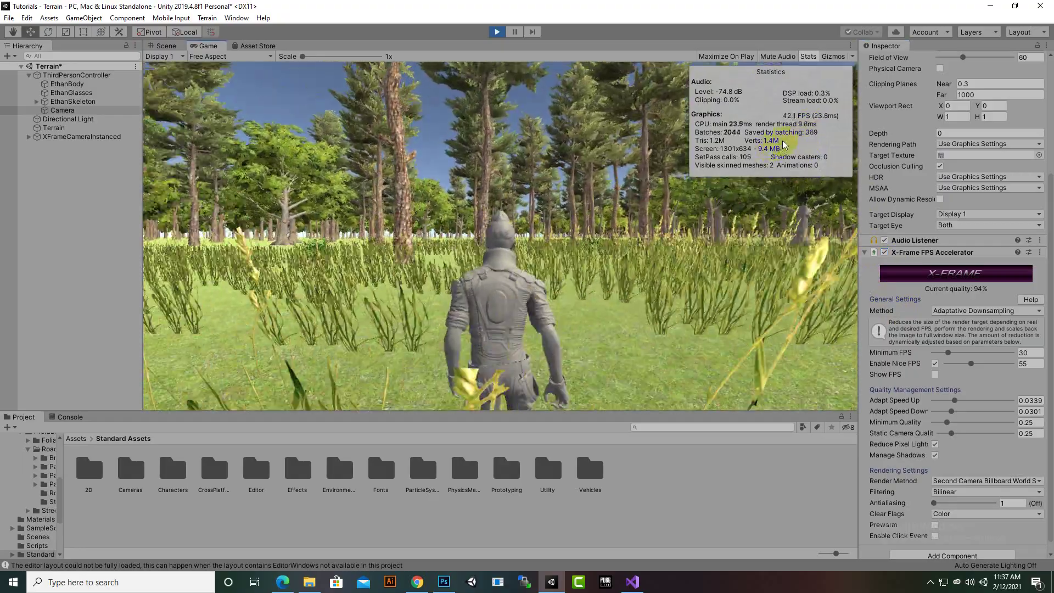
key(w)
key(space)
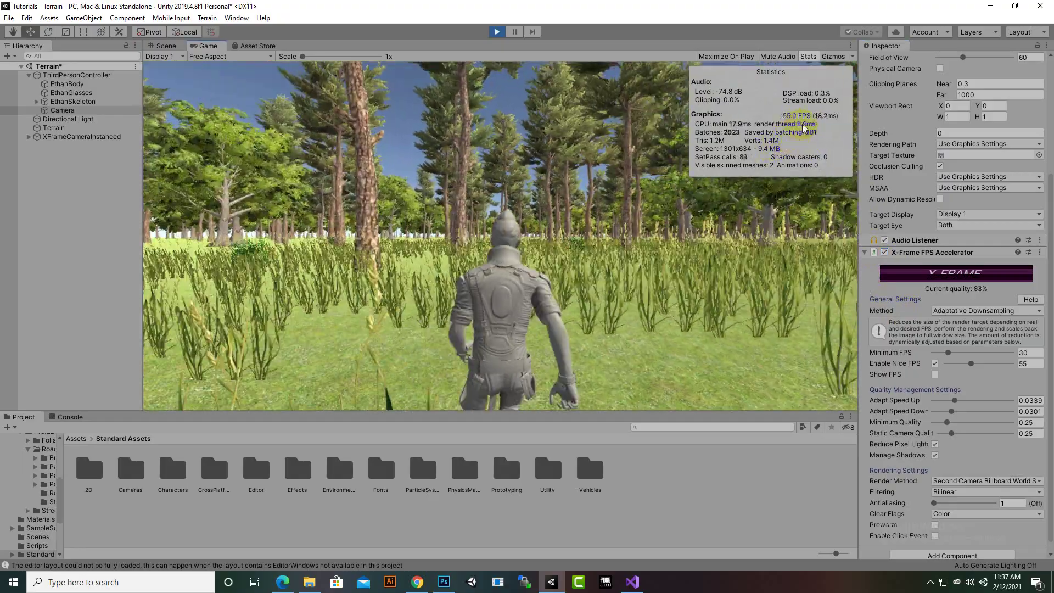
key(w)
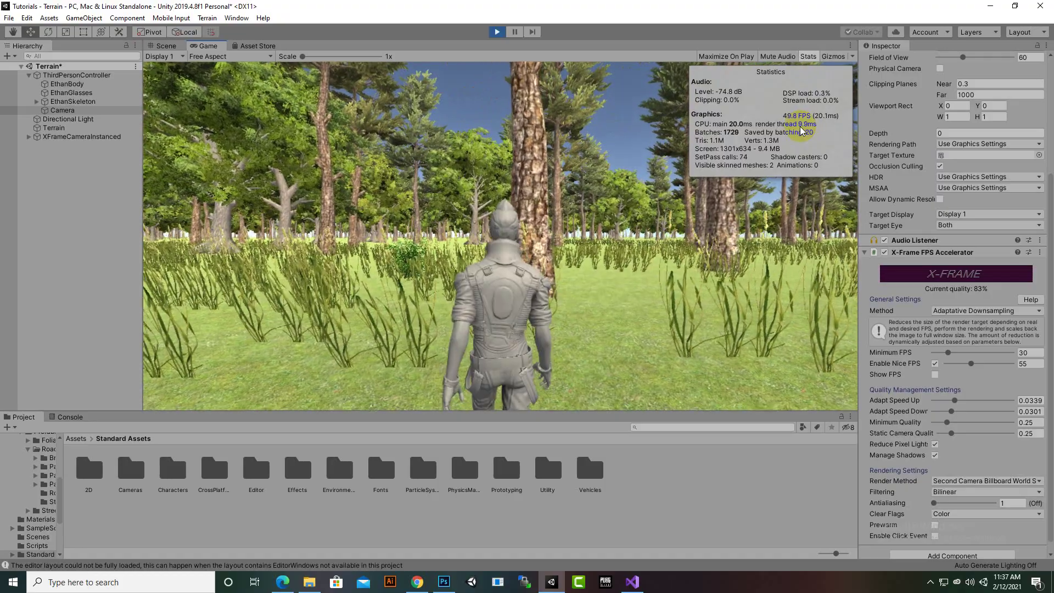
key(w)
key(d)
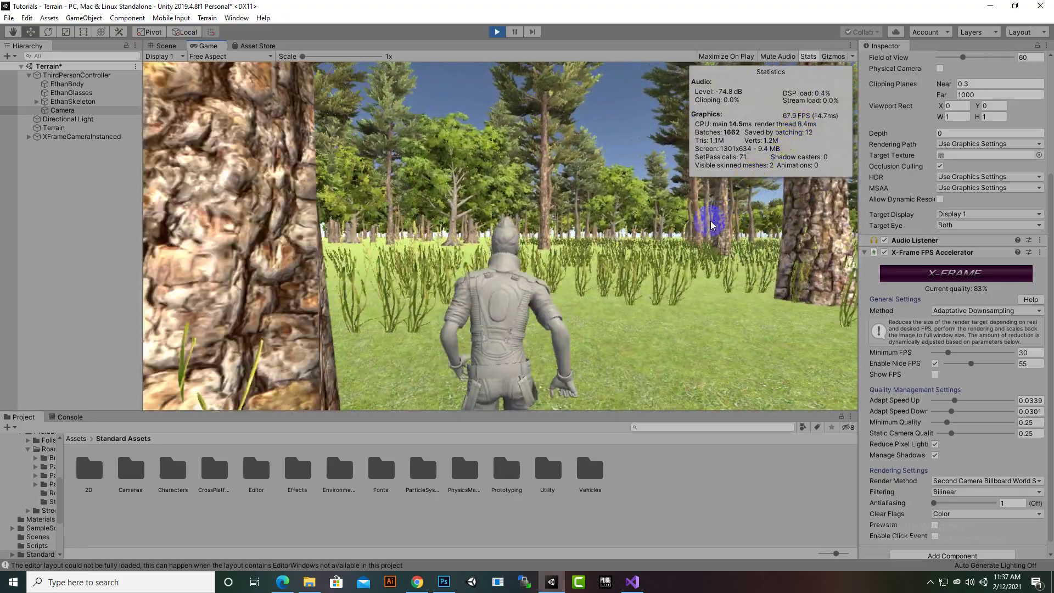
click(562, 251)
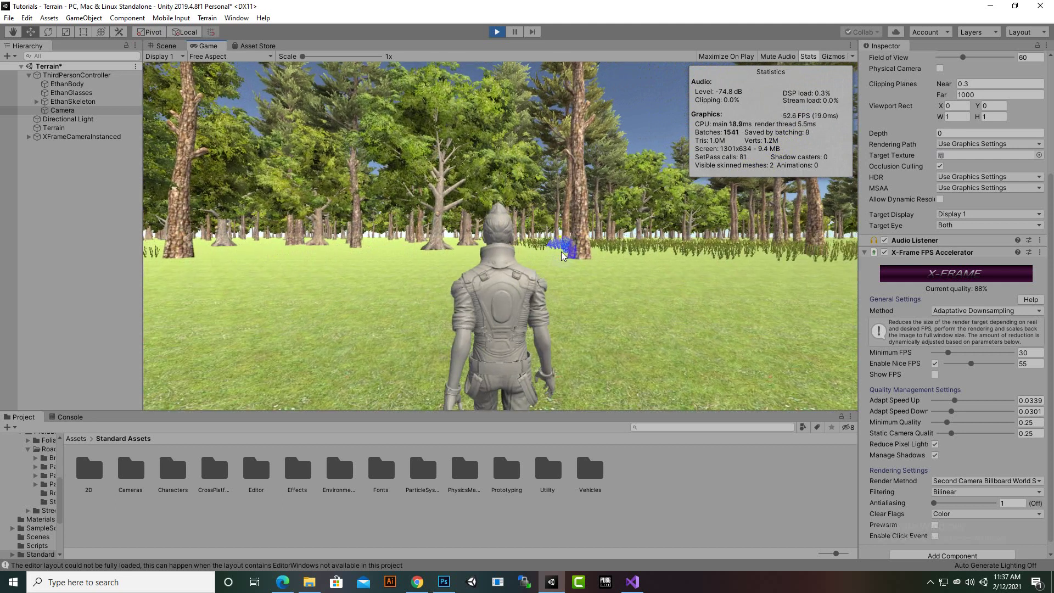
click(496, 31)
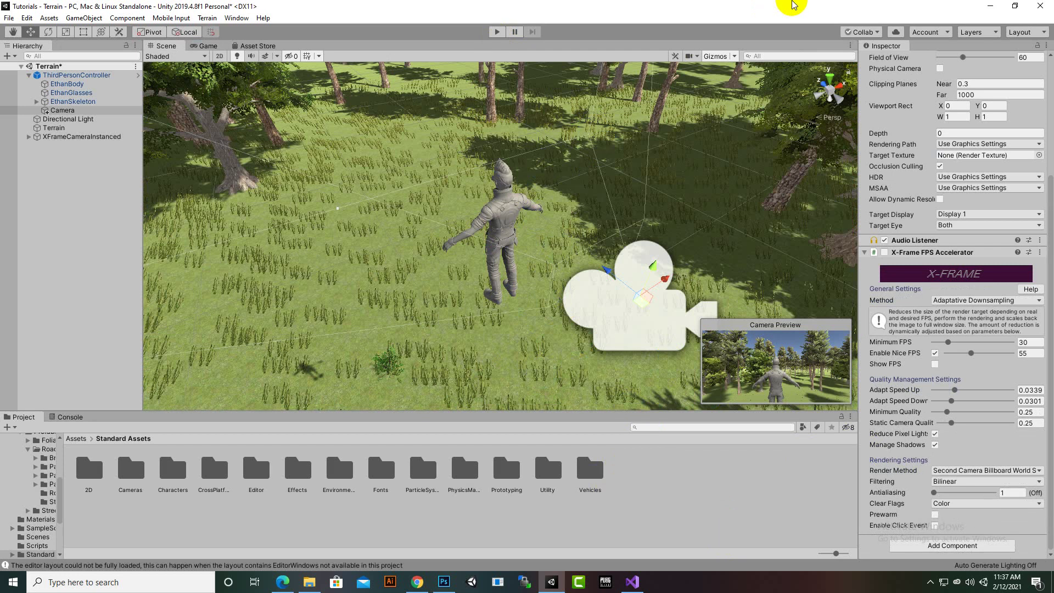
right_drag(769, 122, 773, 143)
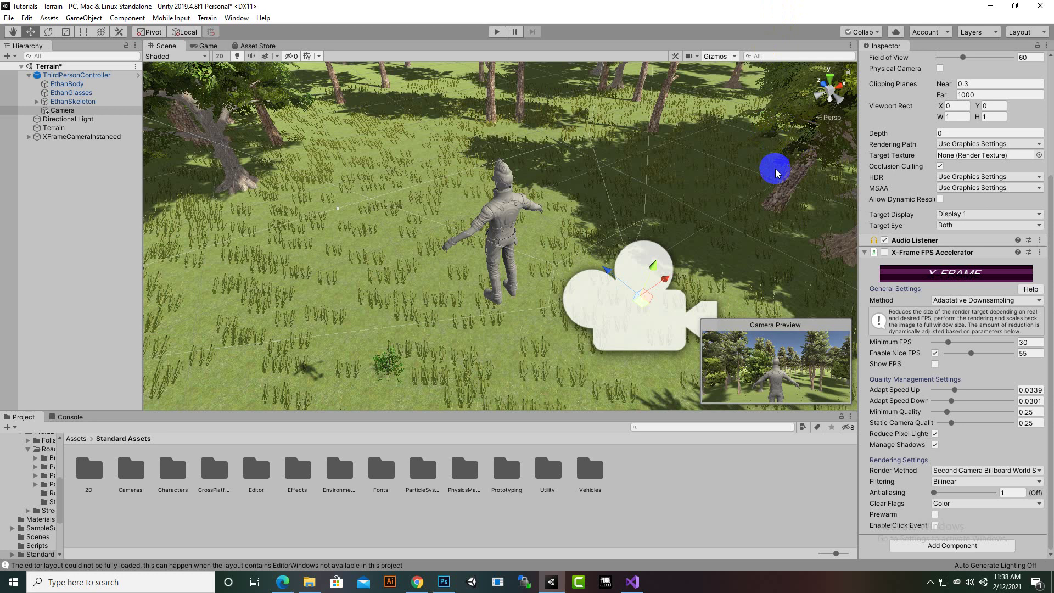